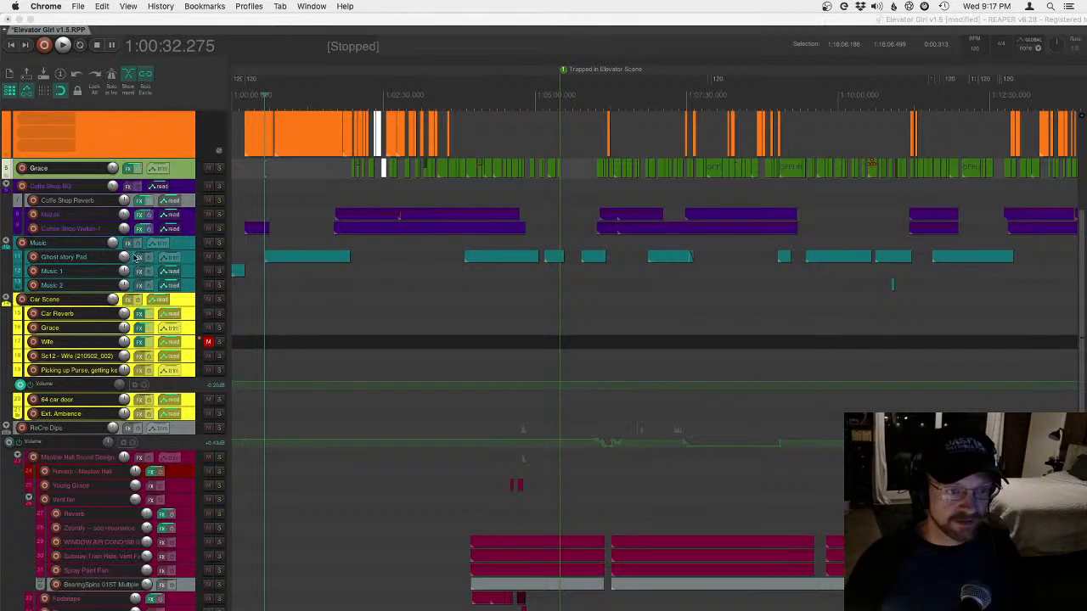
- Fit the whole project in the arrangement, shrinking all tracks to a compact height, and look over the track list
left_click(184, 147)
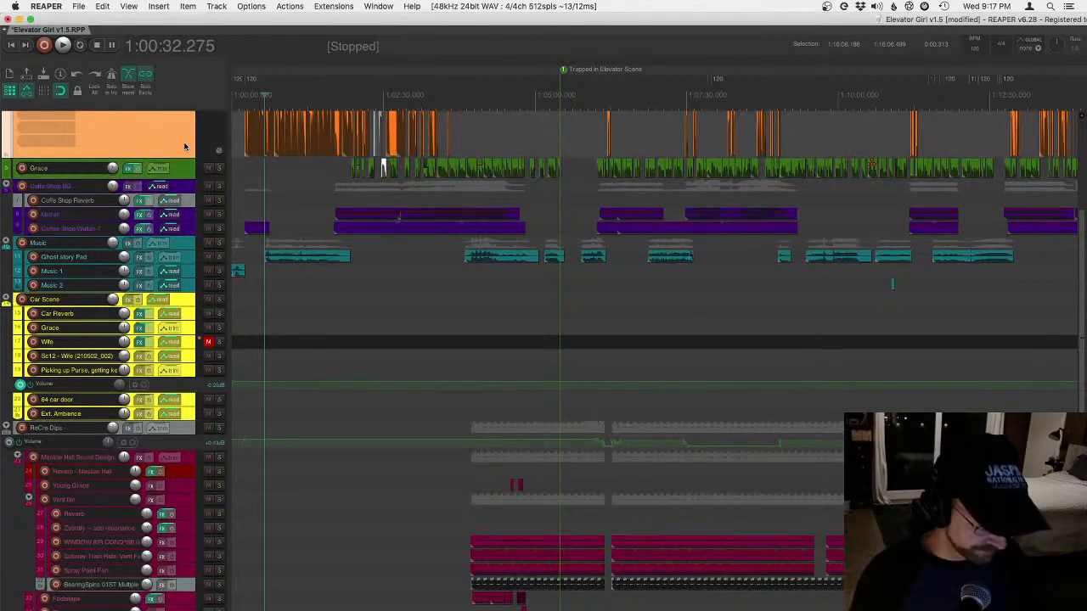
key("minus")
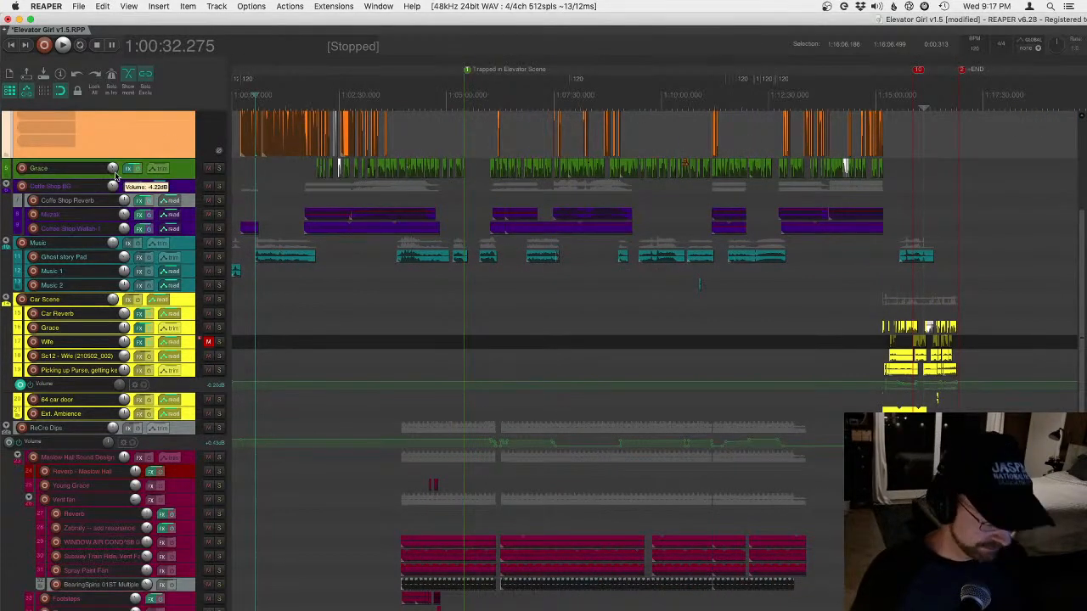
key("grave")
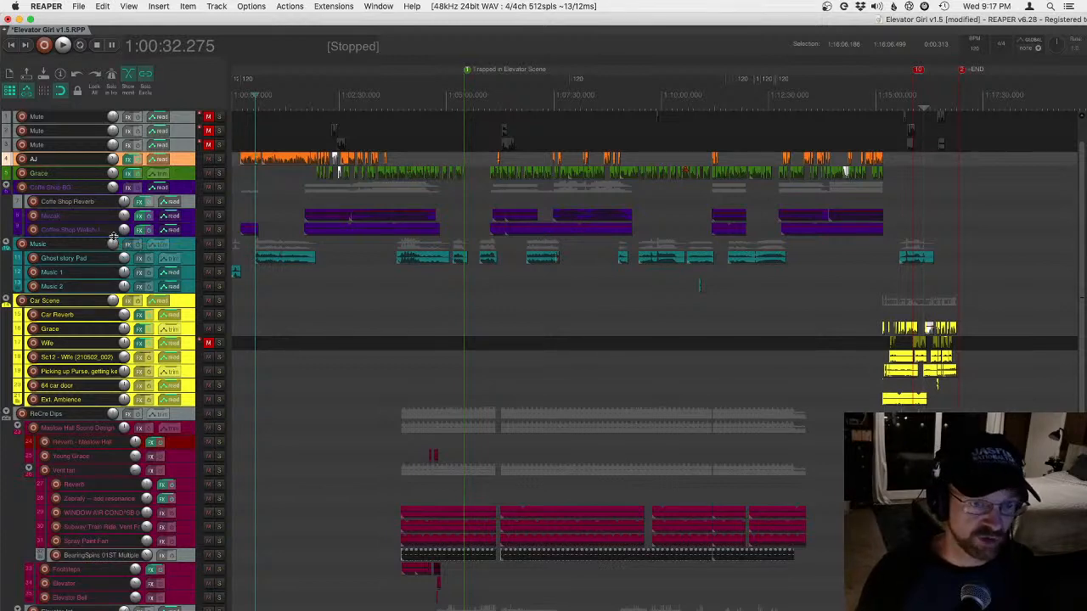
scroll(110, 236, "down", 10)
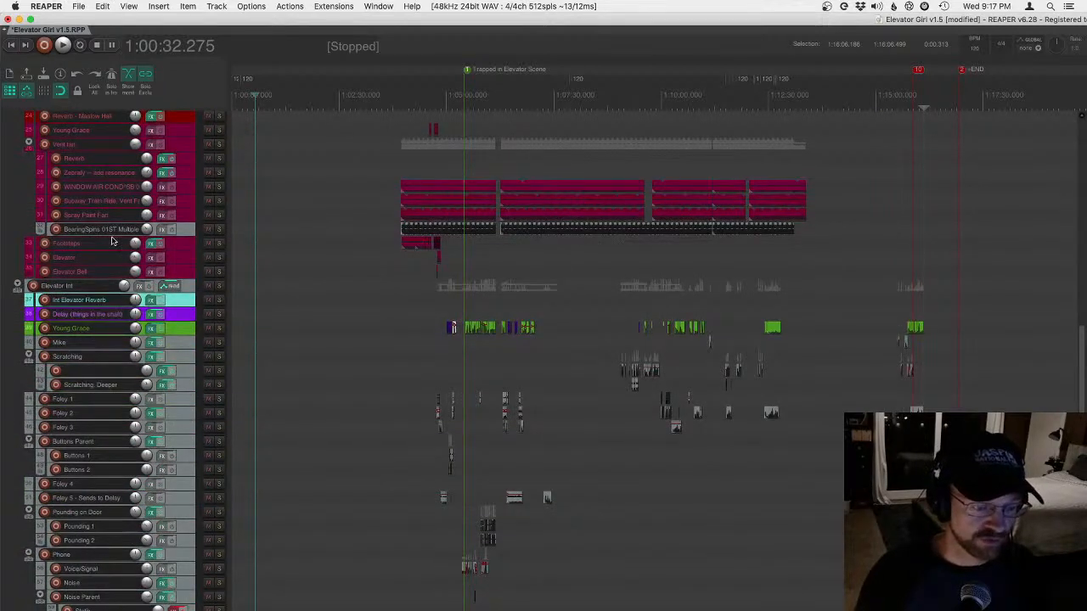
scroll(112, 238, "up", 2)
scroll(111, 241, "up", 10)
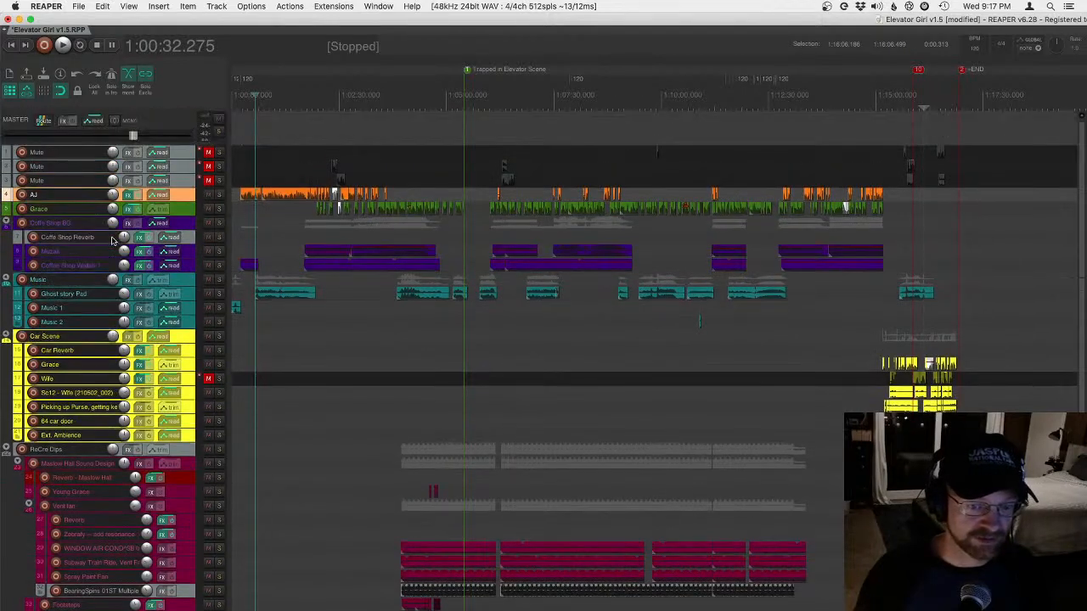
scroll(115, 230, "down", 2)
scroll(127, 212, "up", 2)
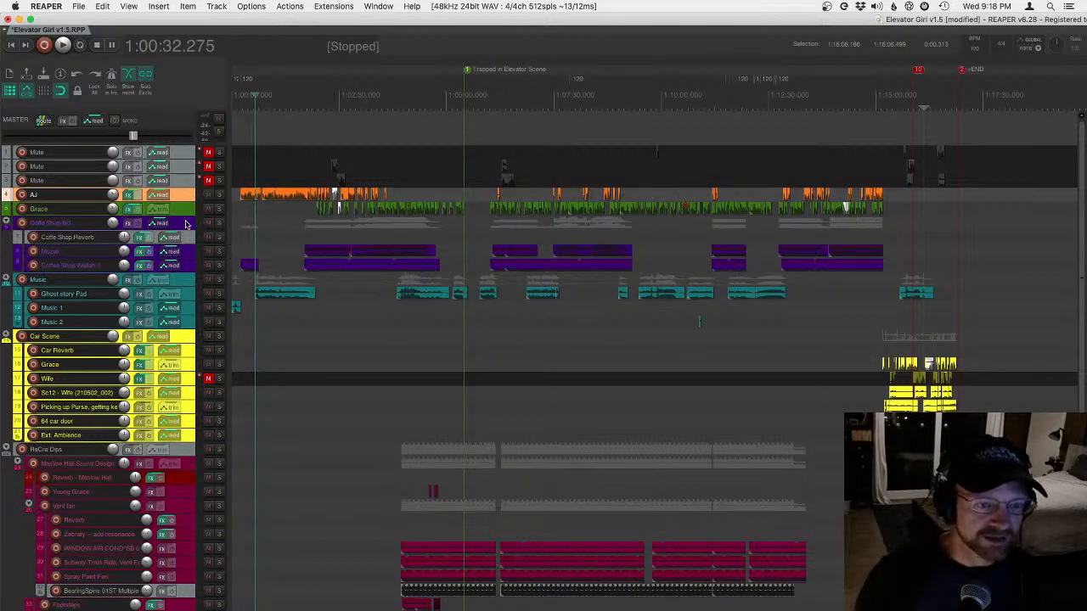
- Display the volume envelope of the Coffe Shop BG folder track
left_click(187, 224)
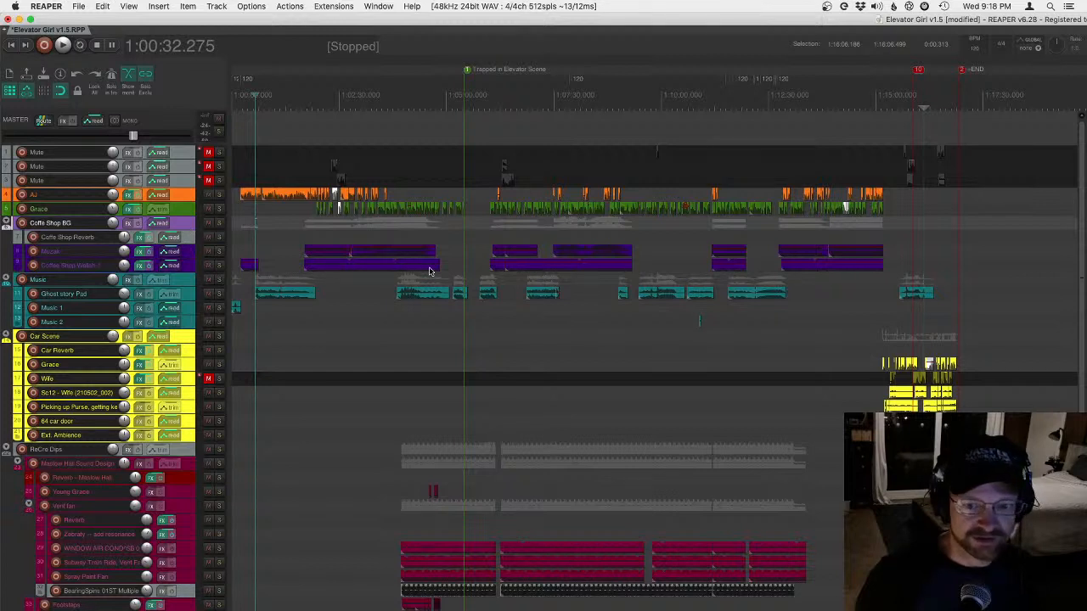
left_click_drag(389, 246, 391, 250)
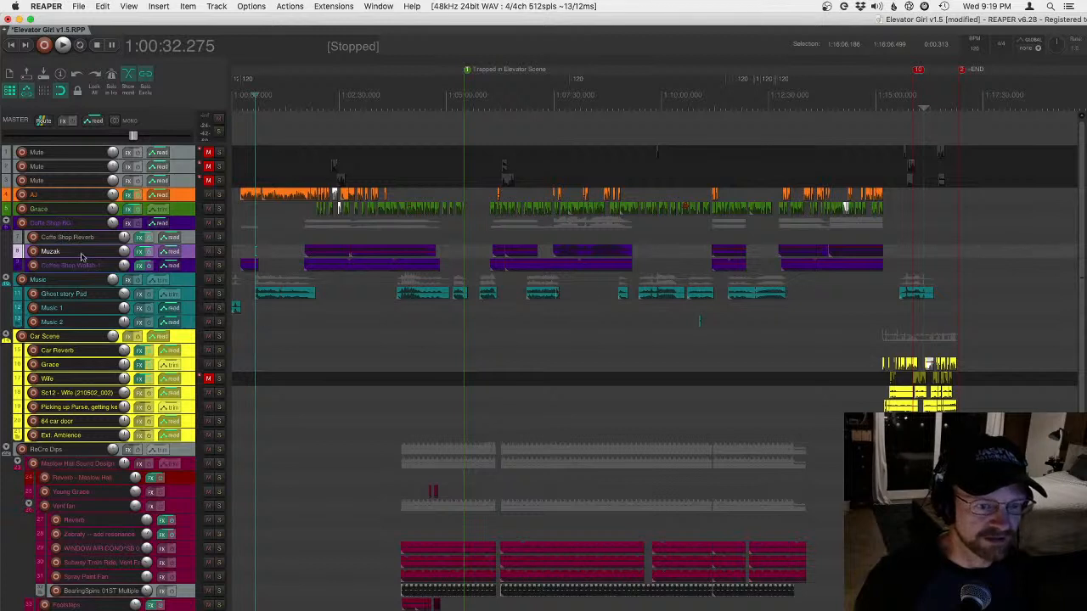
left_click(184, 224)
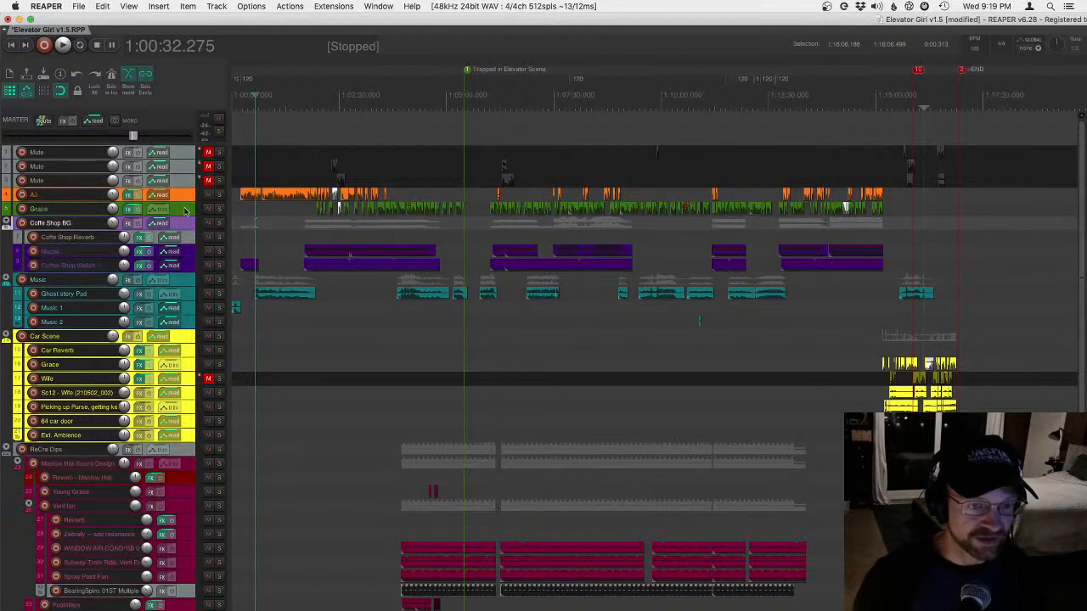
key("v")
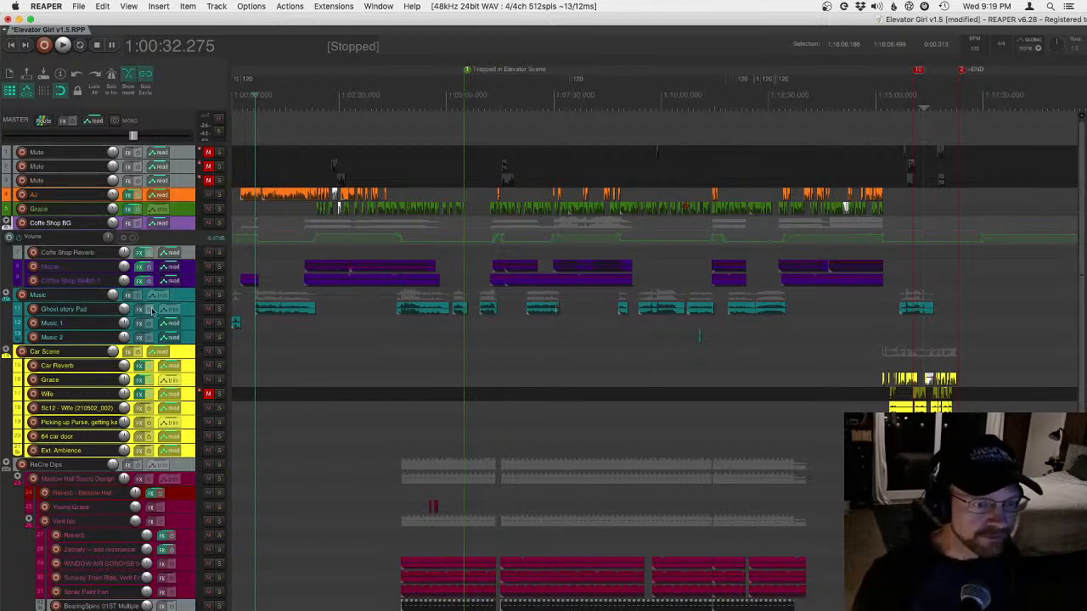
- Collapse the child tracks of the ReCre Dips folder
left_click(190, 355)
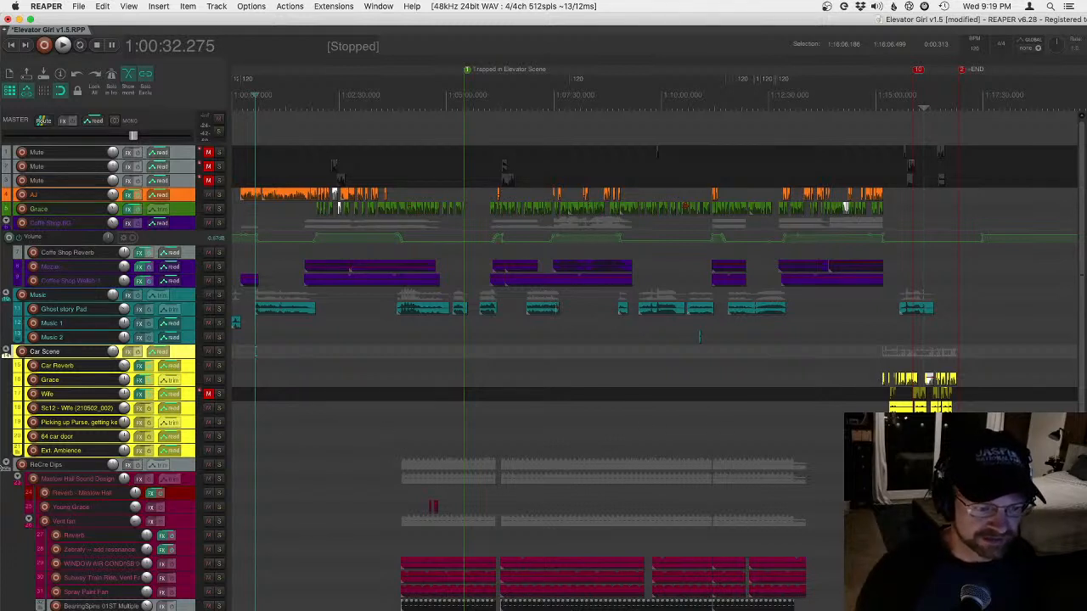
left_click(7, 464)
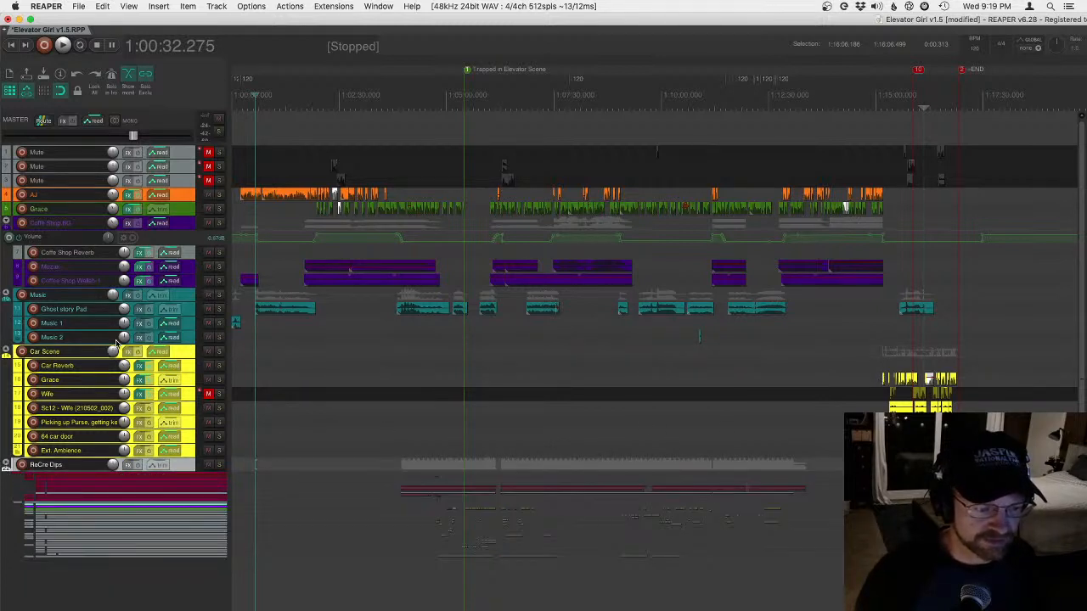
- Move the Car Scene folder below the ReCre Dips folder and put it back above it
left_click(184, 356)
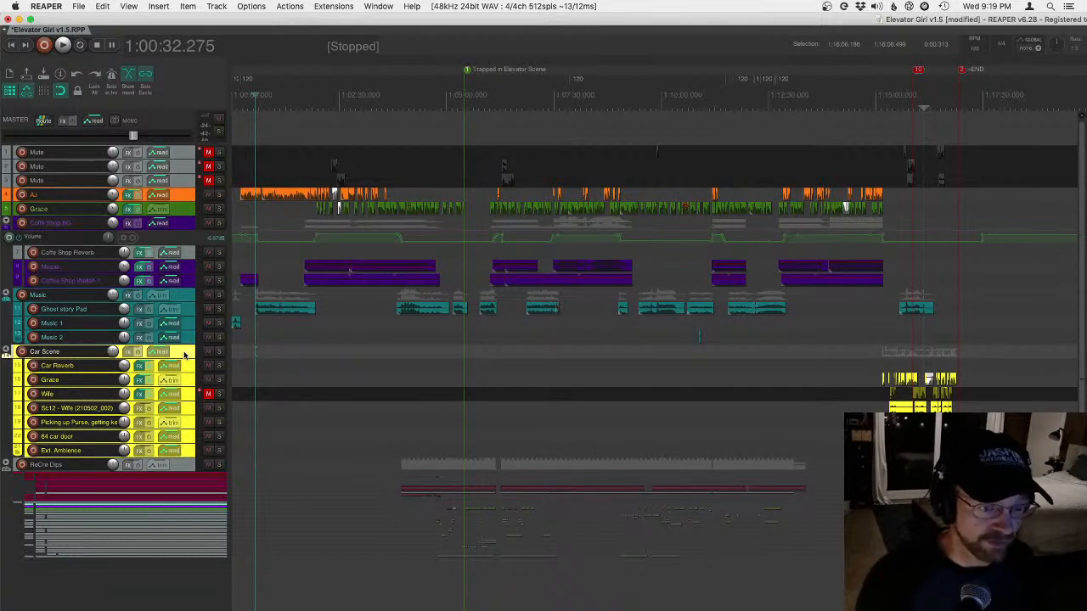
left_click_drag(57, 351, 57, 562)
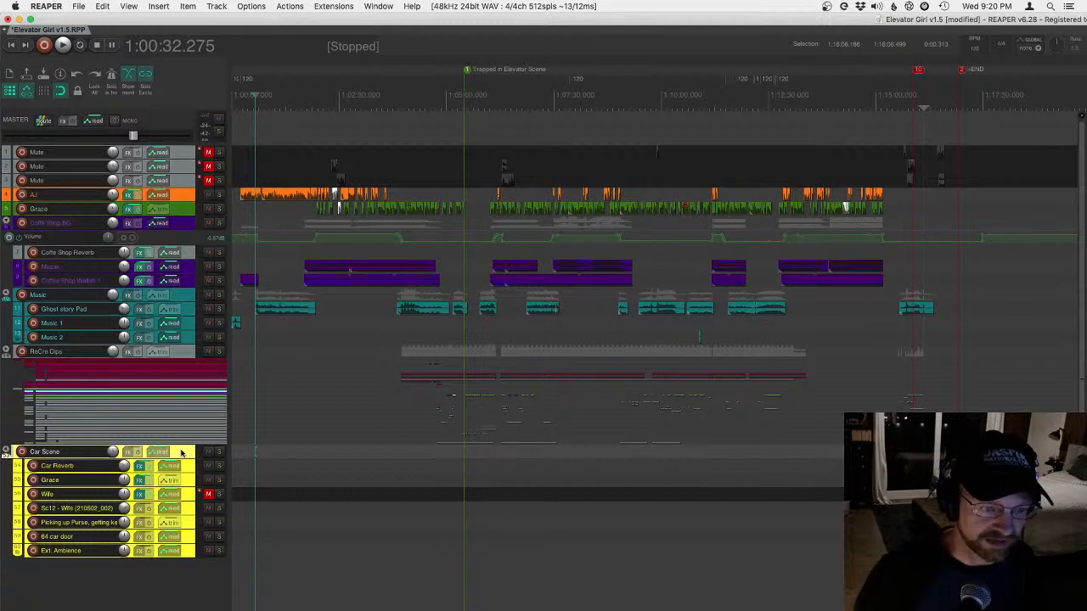
left_click(170, 294)
left_click(166, 348)
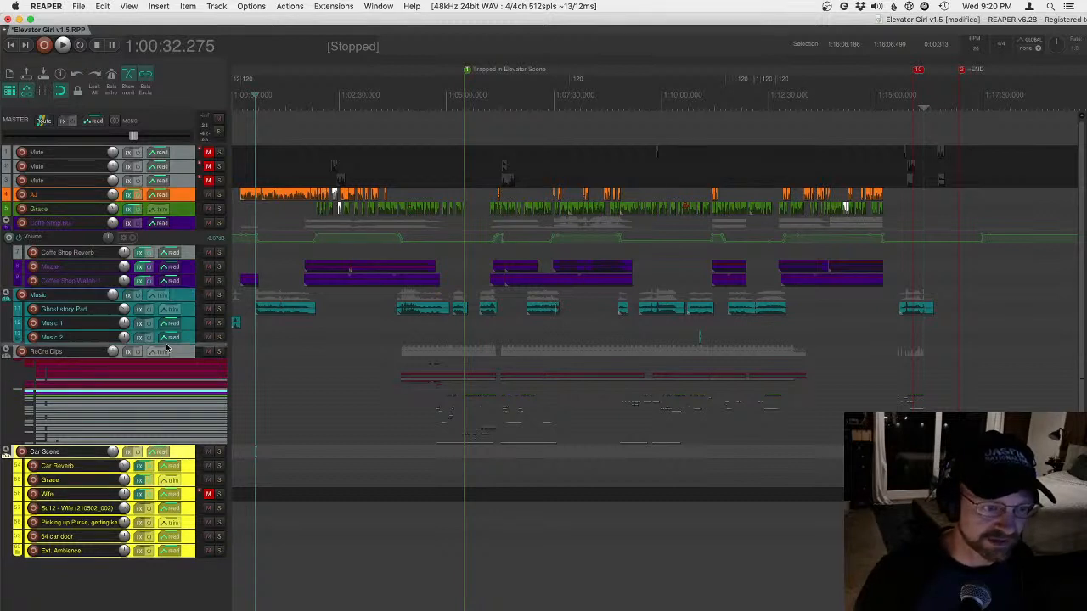
left_click_drag(167, 351, 167, 349)
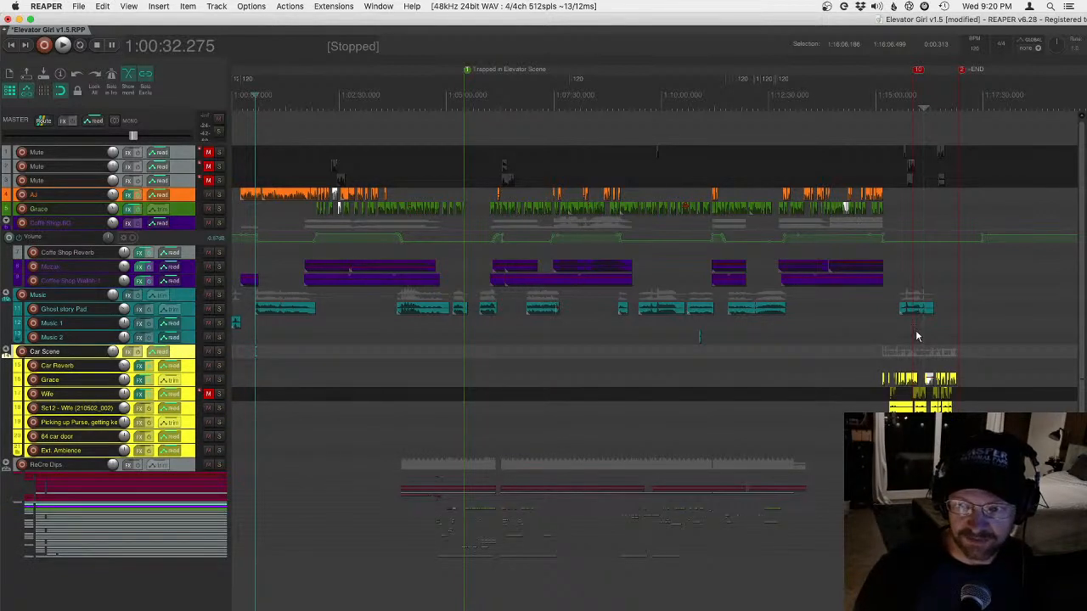
- Place the Car Scene folder with its child tracks beneath ReCre Dips, and expand the ReCre Dips child tracks to full size
scroll(916, 330, "up", 5)
scroll(917, 333, "up", 5)
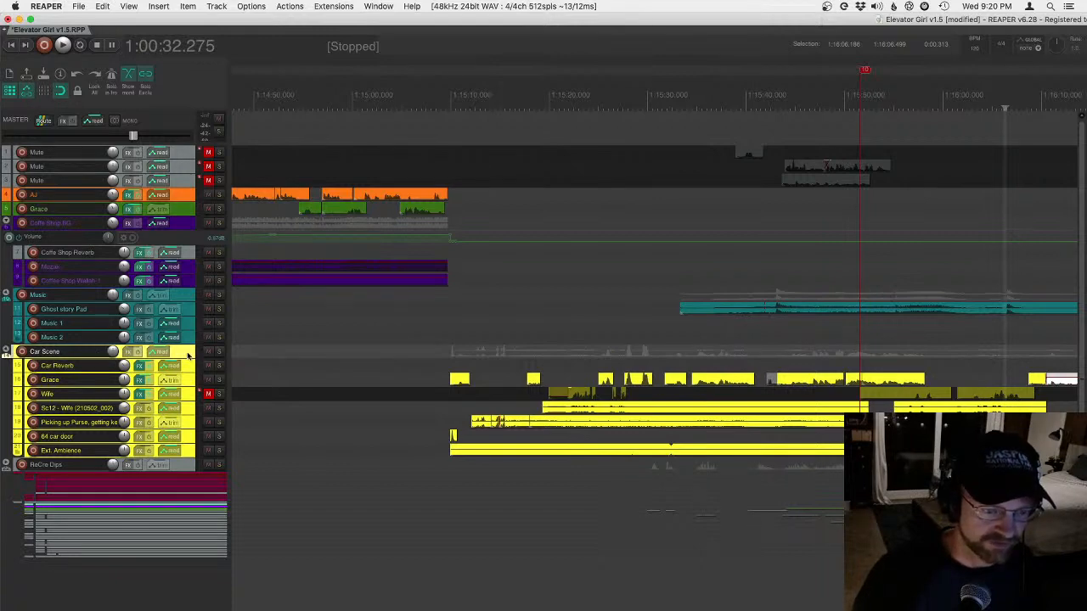
left_click_drag(6, 353, 6, 453)
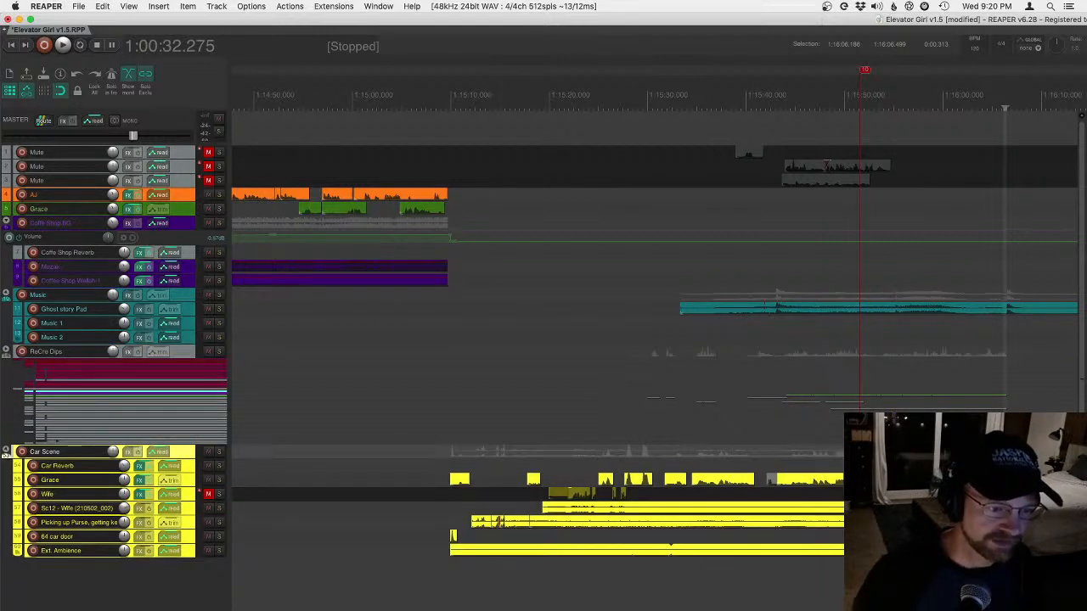
left_click(6, 351)
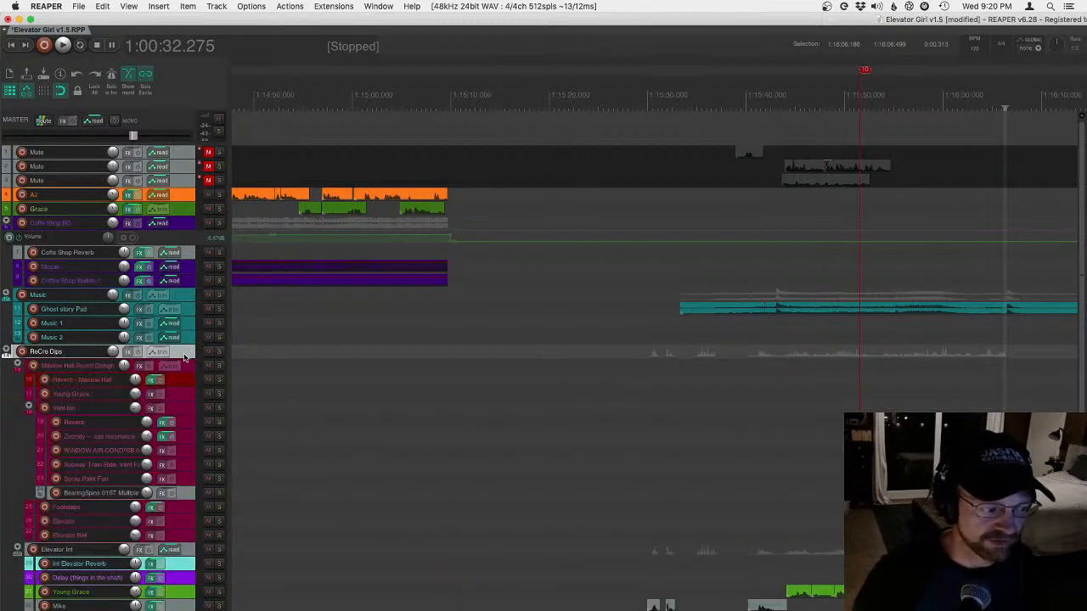
- Display the volume envelope of the ReCre Dips folder track
scroll(340, 513, "down", 2)
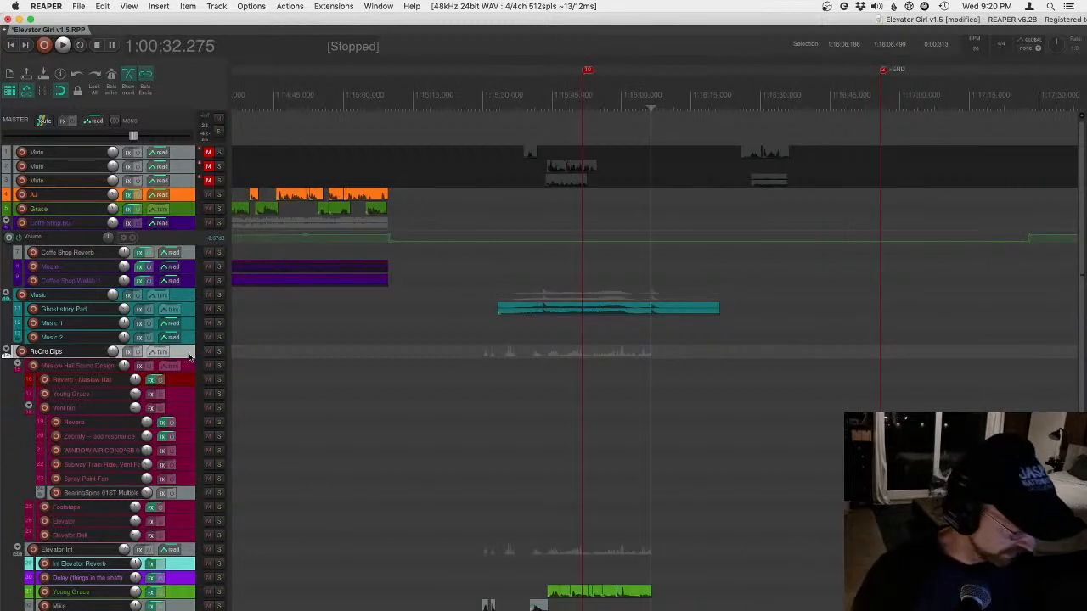
key("v")
scroll(368, 438, "down", 2)
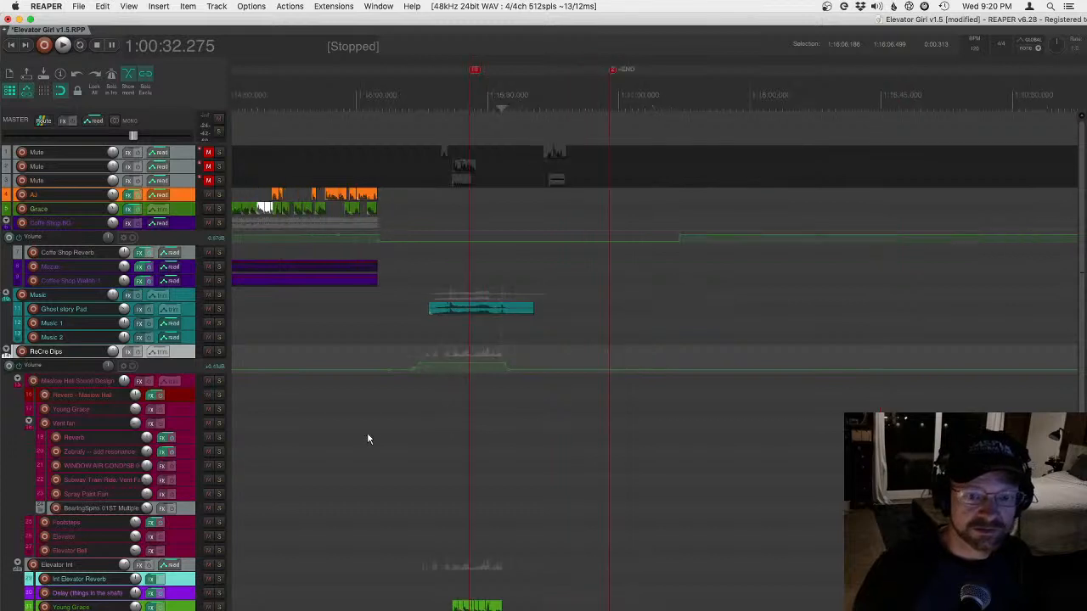
scroll(368, 438, "down", 3)
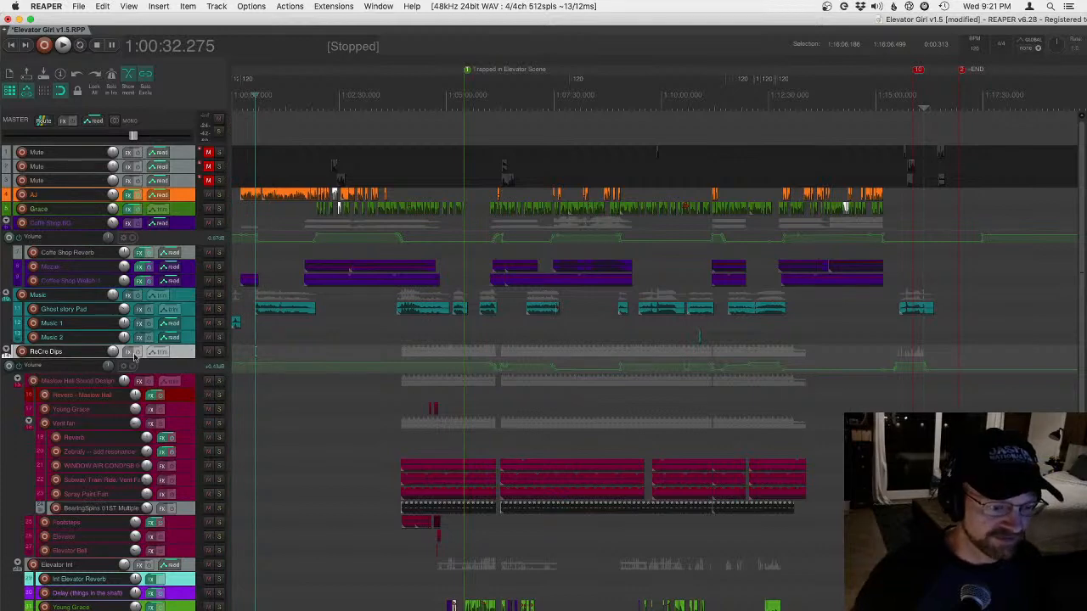
- Increase the track heights of the Maslow Hall Sound Design and Elevator Int folder tracks
scroll(64, 442, "down", 5)
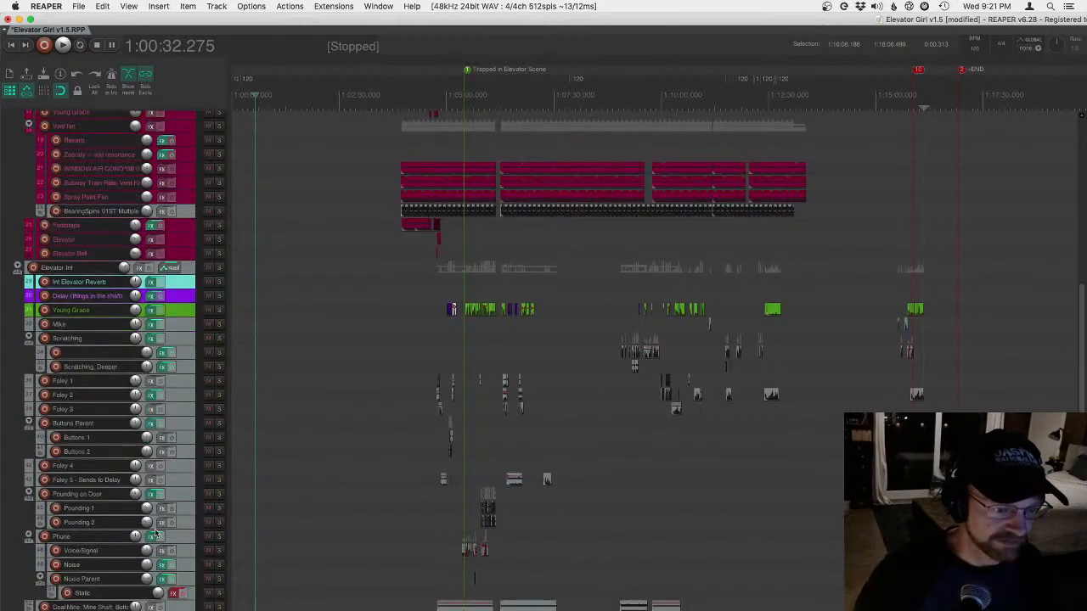
scroll(161, 598, "up", 4)
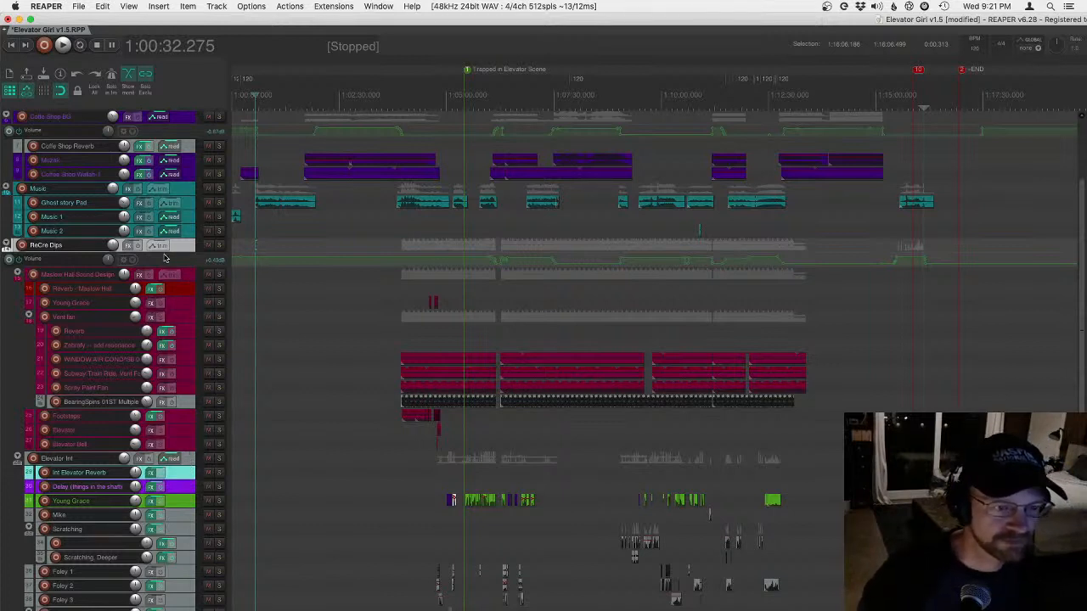
left_click(189, 278)
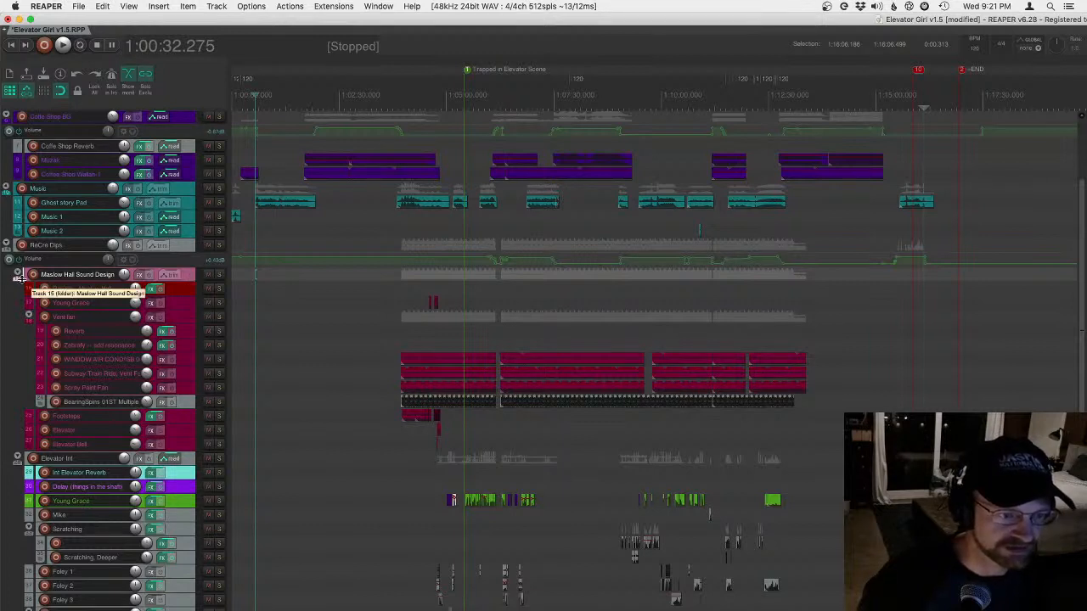
left_click_drag(24, 281, 24, 313)
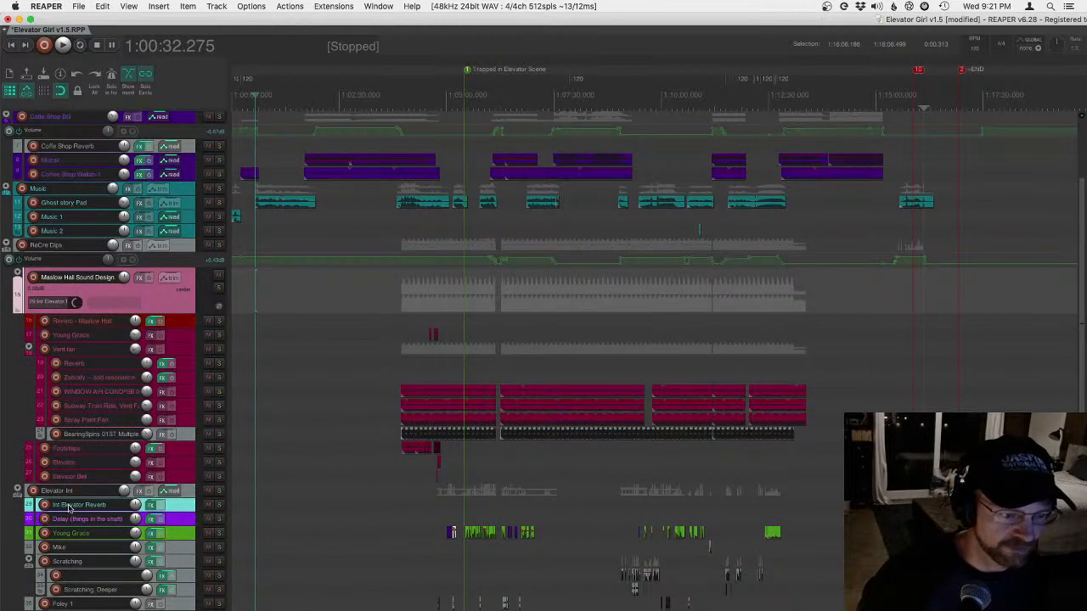
left_click(187, 494)
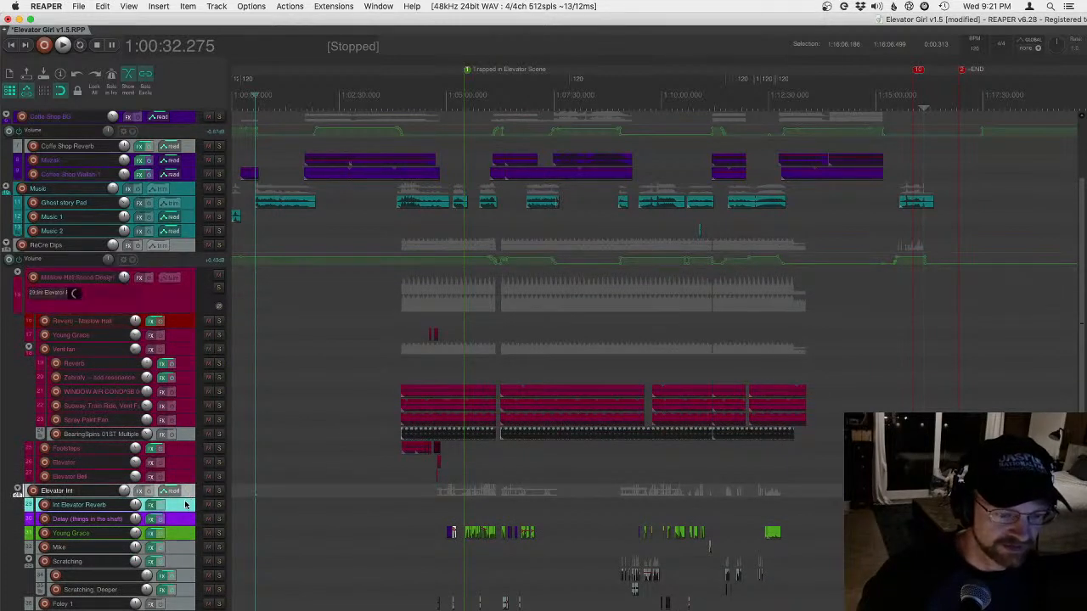
left_click_drag(186, 497, 186, 543)
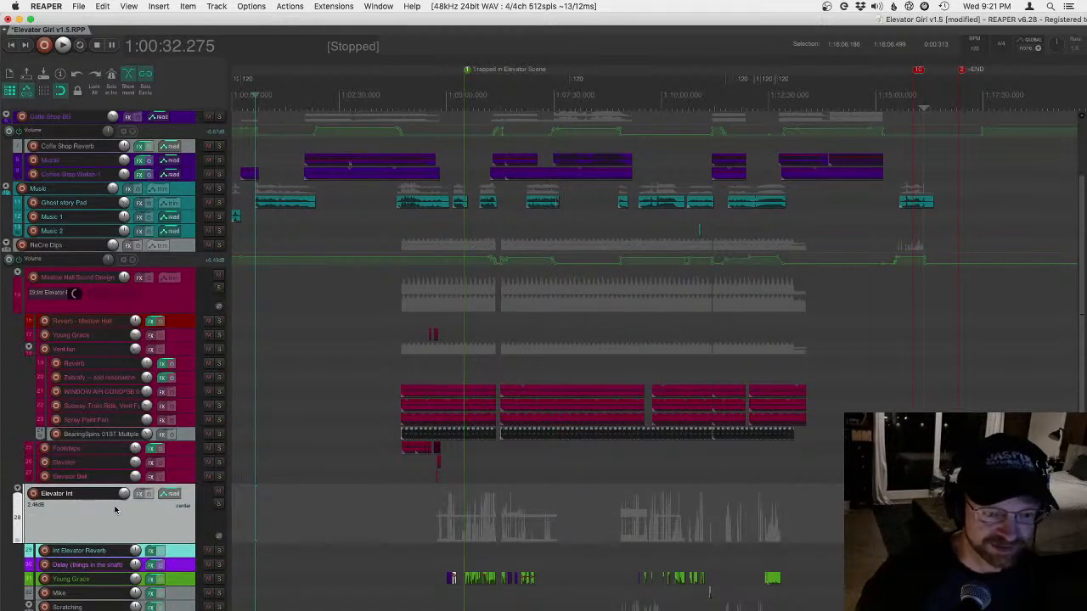
- Solo the Pounding on Door folder track inside the Elevator Int group
scroll(116, 515, "down", 5)
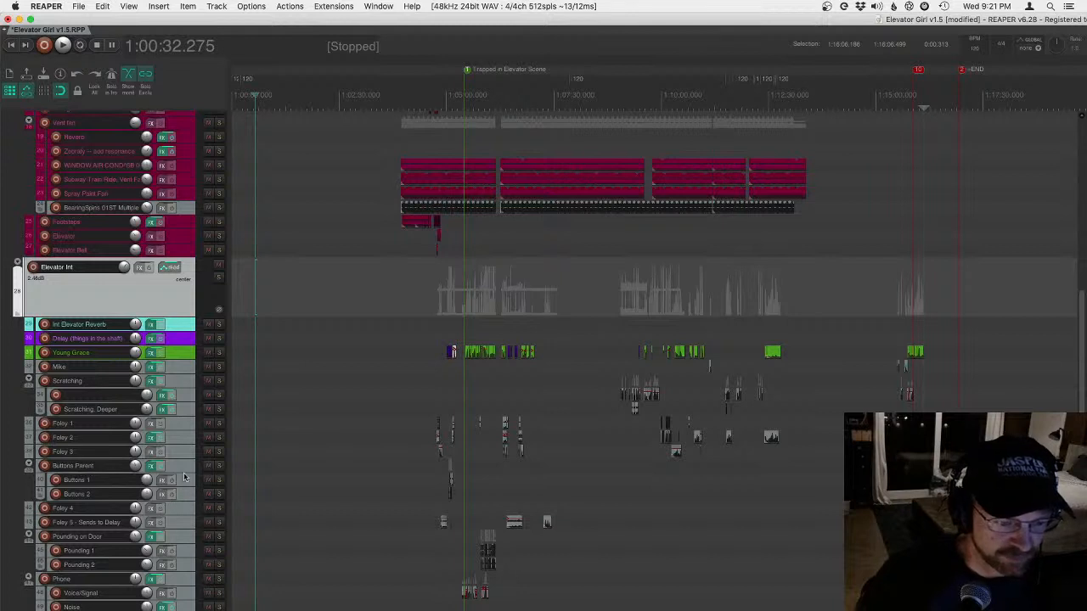
left_click(178, 468)
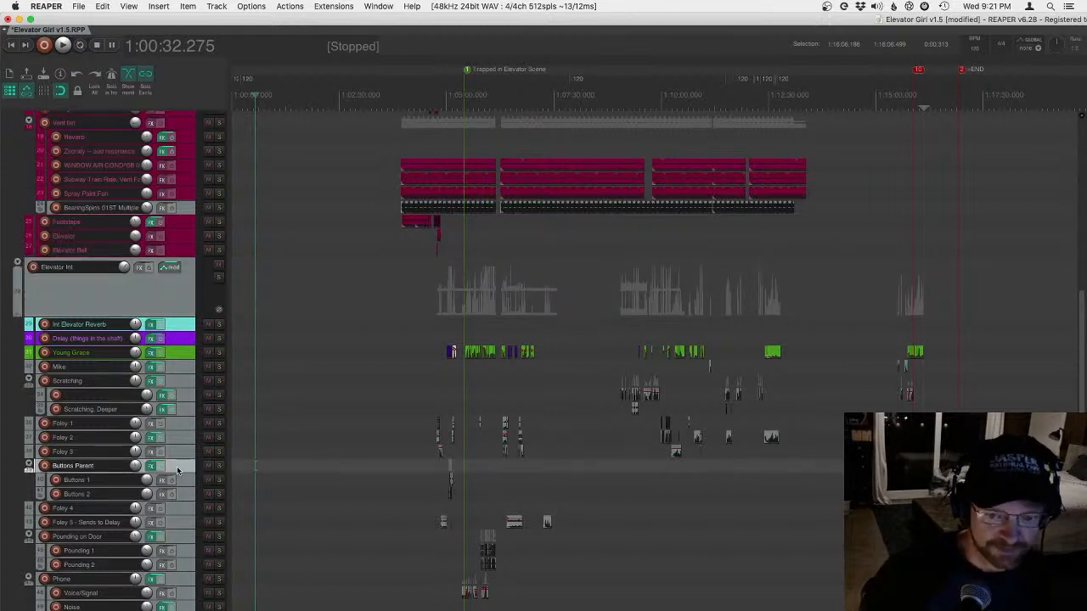
left_click(186, 539)
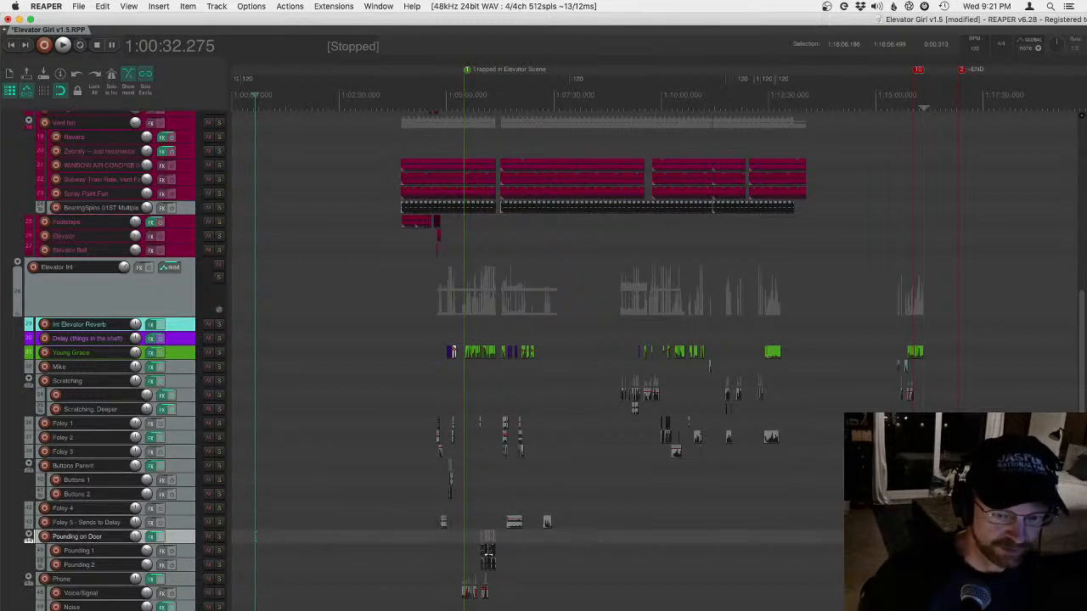
scroll(489, 552, "up", 15)
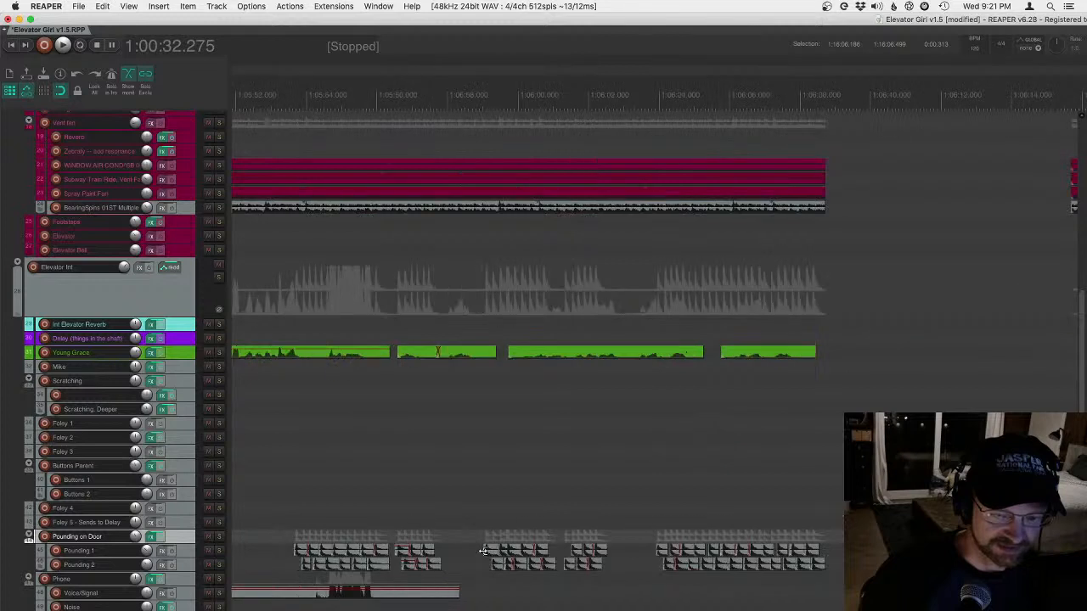
scroll(482, 551, "up", 3)
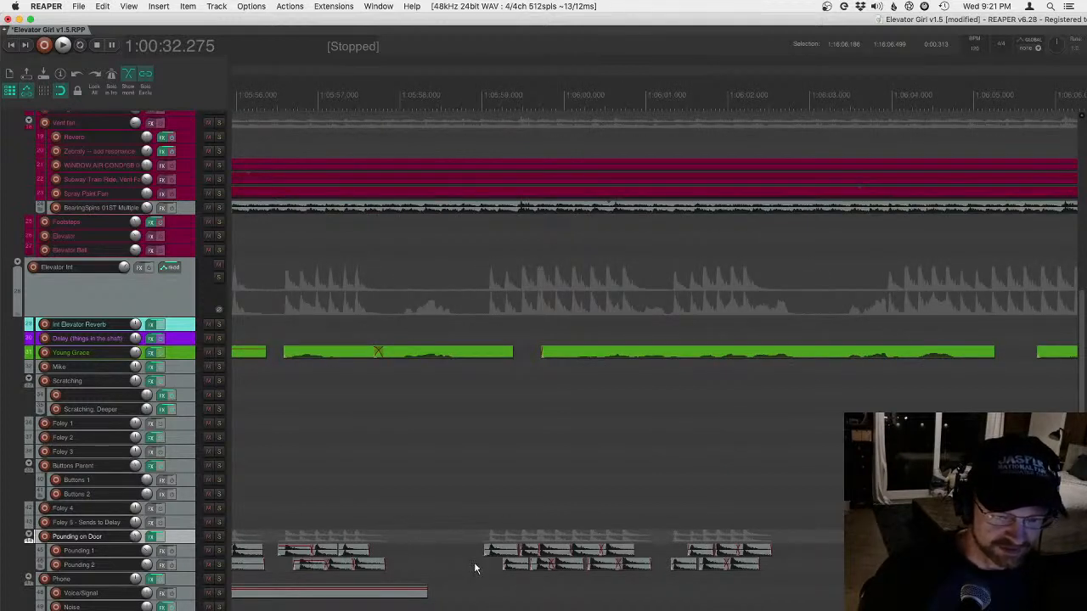
left_click(182, 553)
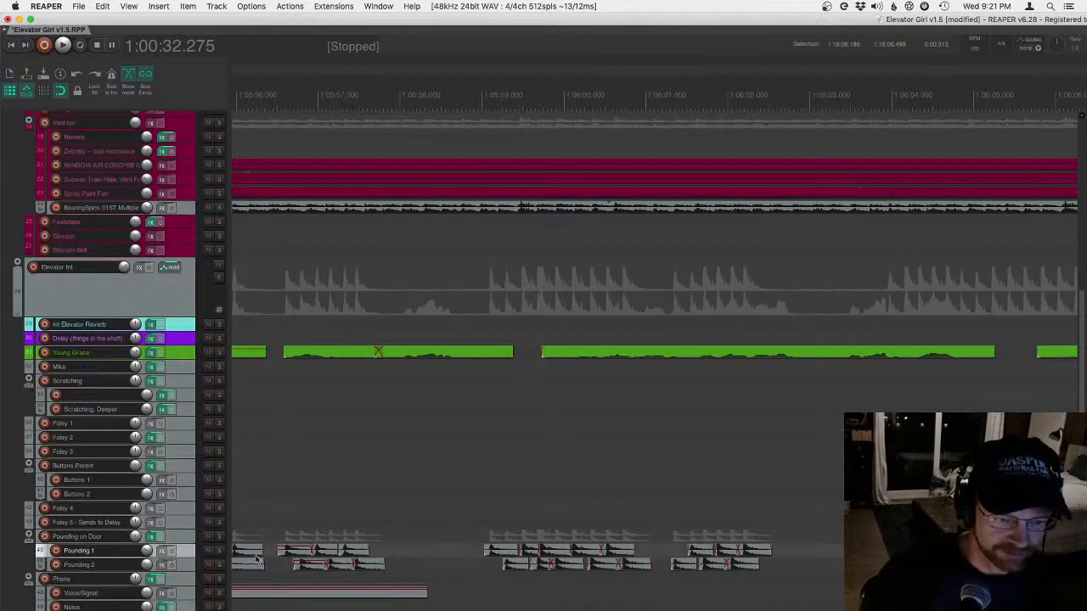
left_click(219, 537)
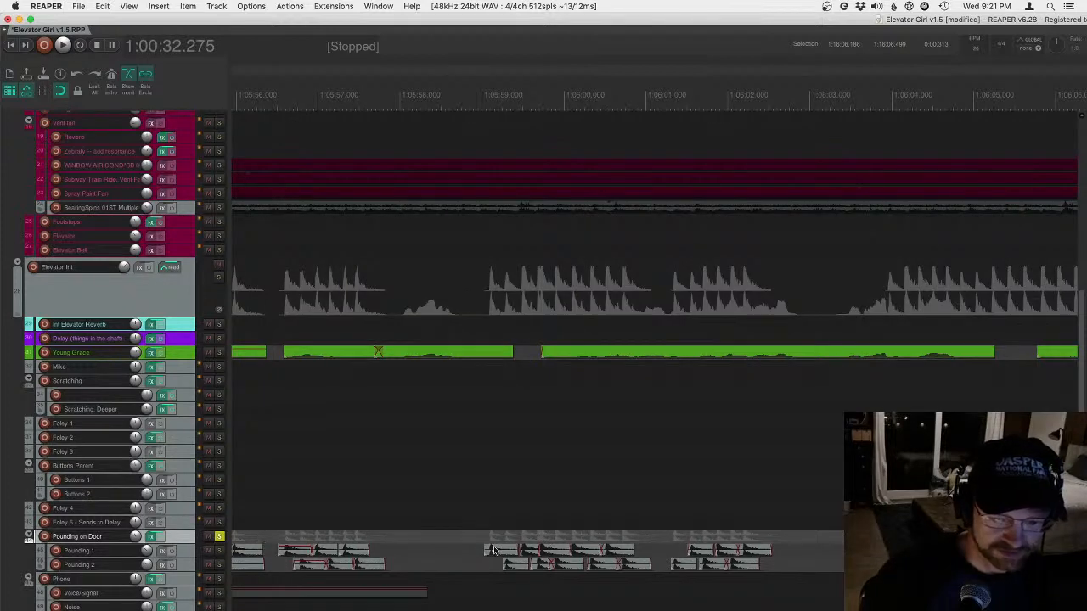
- Play the soloed pounding clips from about 1:05:59 and stop playback
left_click(477, 556)
key("space")
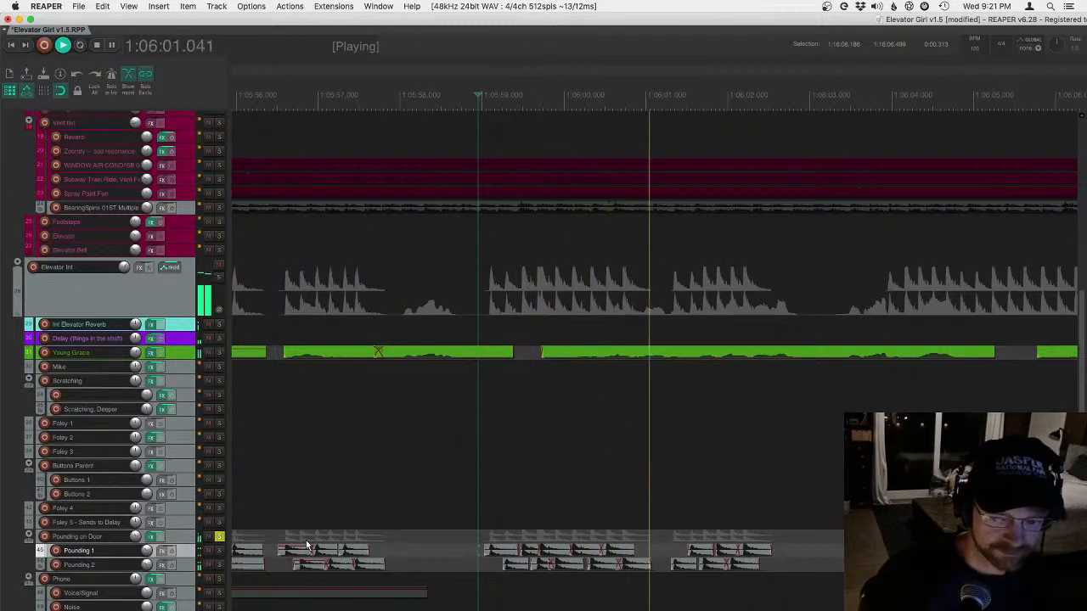
key("space")
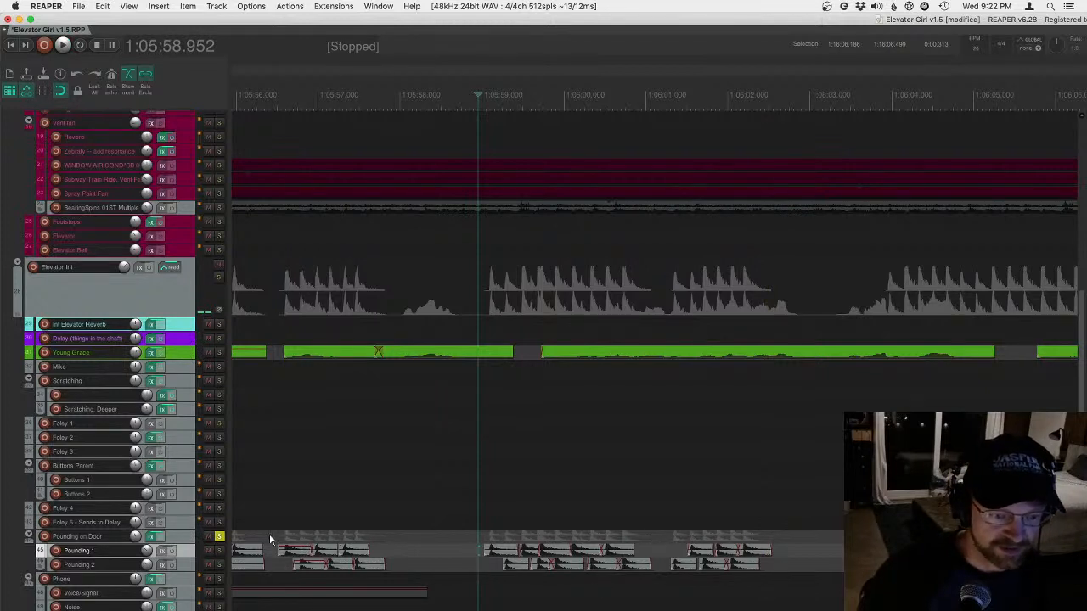
- Open the effects chain of the Pounding on Door folder track
left_click(184, 539)
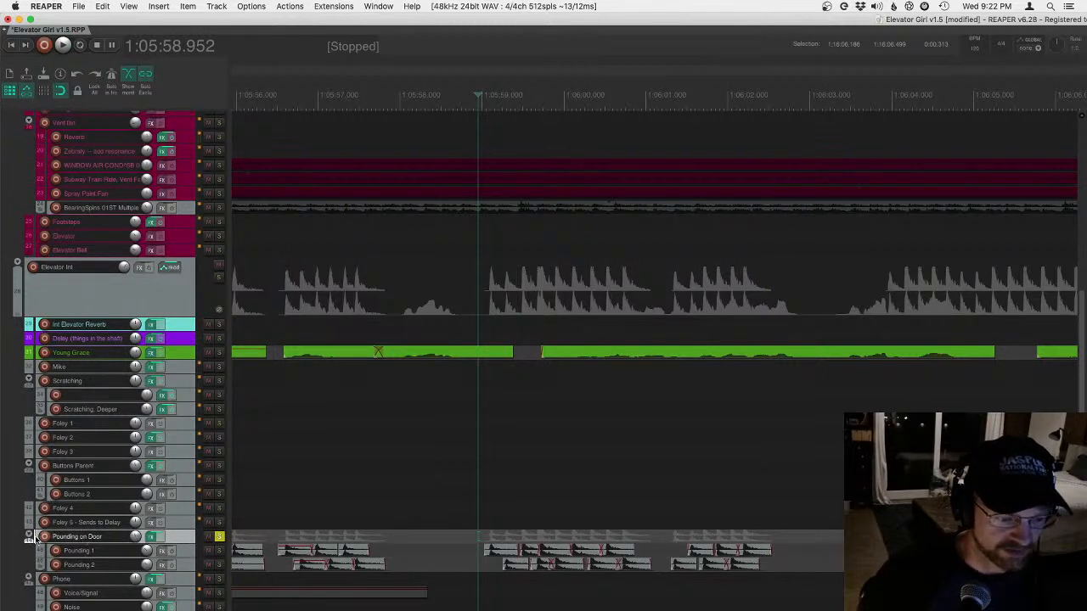
left_click(133, 550)
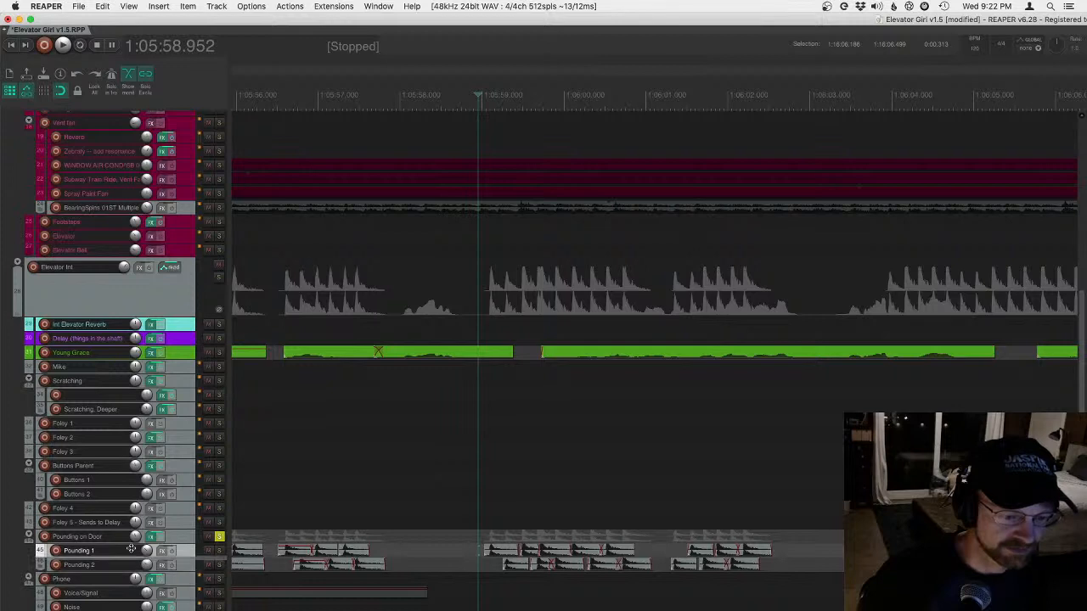
left_click(151, 540)
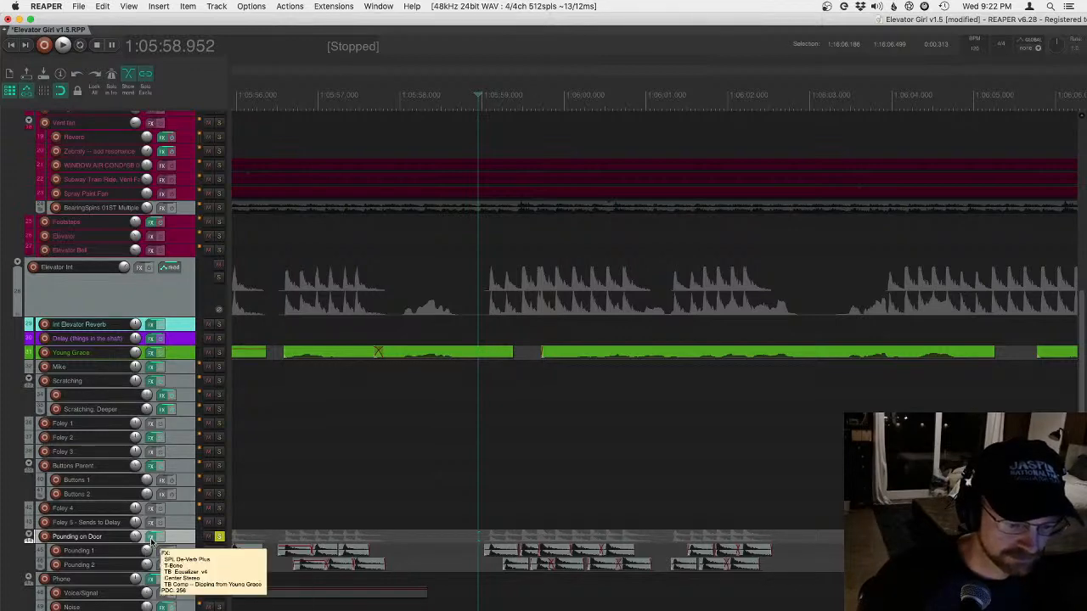
left_click(151, 540)
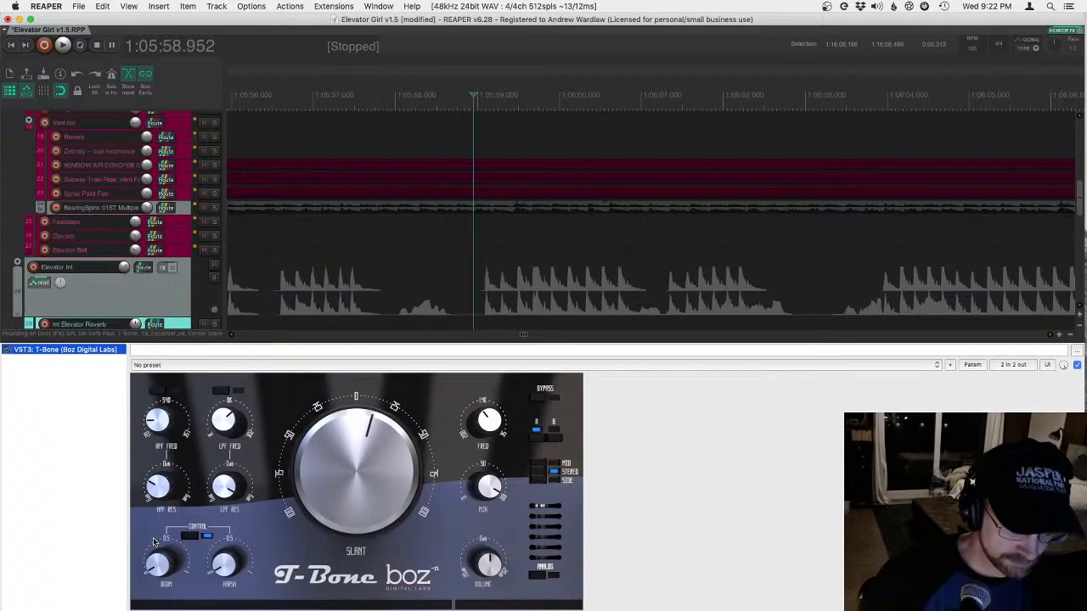
- Select the Elevator Int folder track and enlarge the track area above the docked effects chain
left_click(59, 270)
scroll(119, 288, "down", 10)
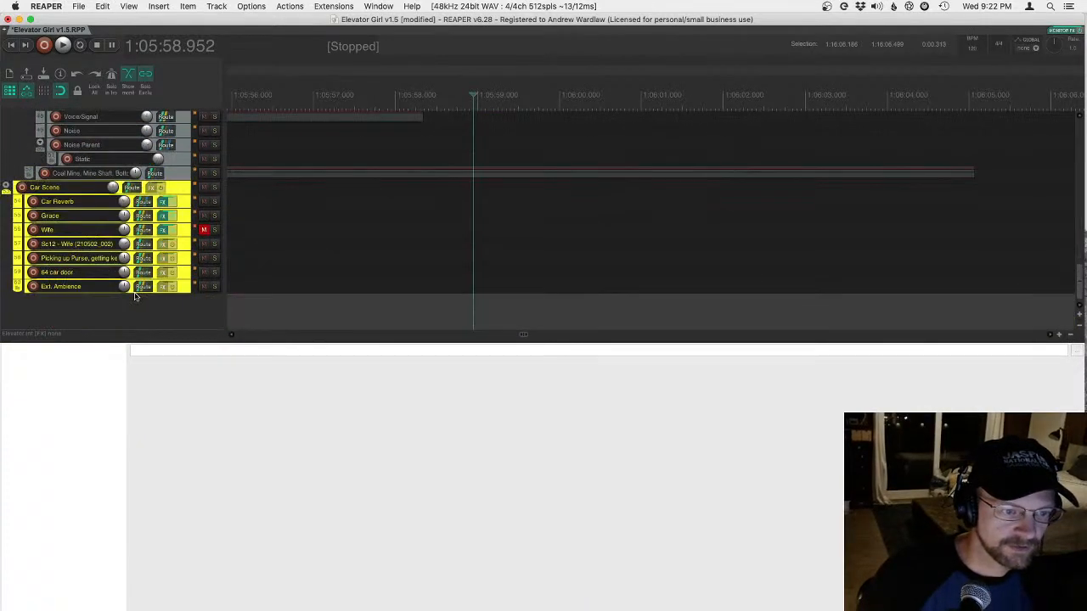
left_click_drag(156, 347, 161, 465)
scroll(120, 390, "up", 5)
scroll(120, 386, "up", 5)
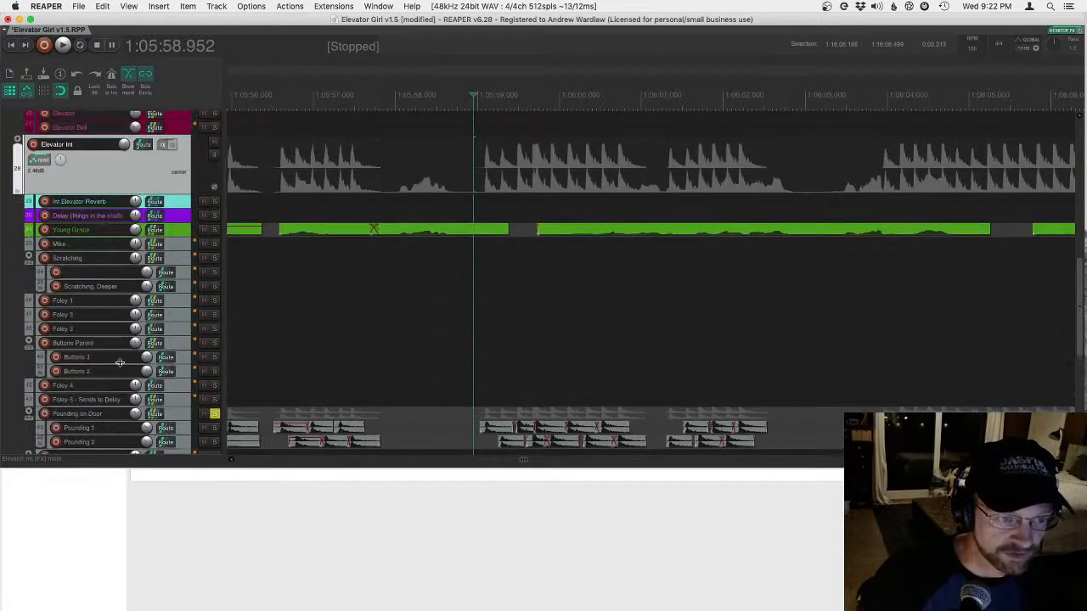
- Select the Pounding on Door folder track to show its effects chain, and increase its track height
scroll(124, 354, "up", 1)
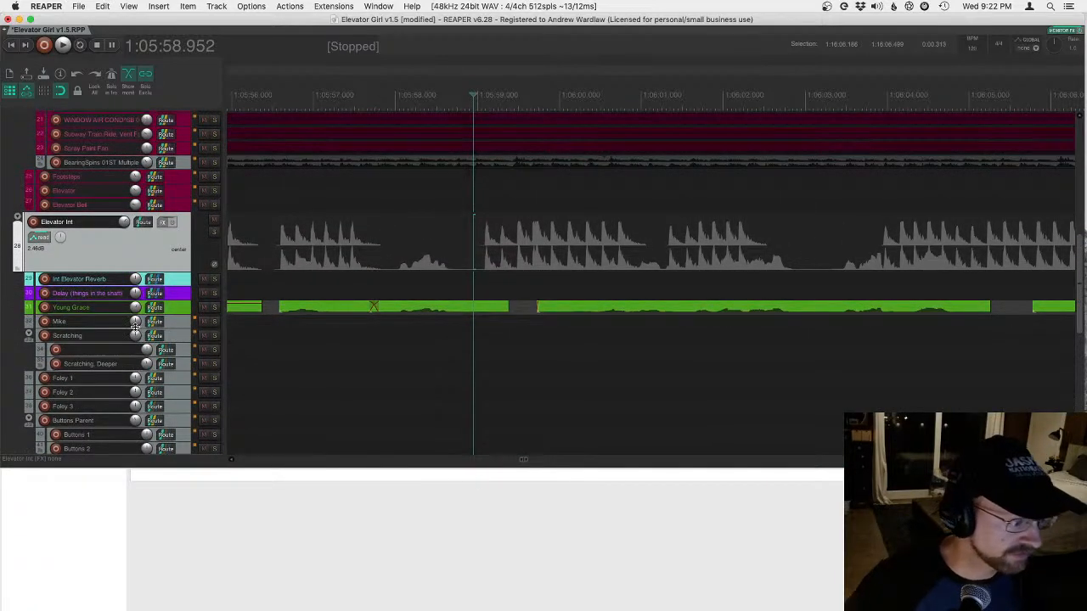
scroll(128, 340, "up", 8)
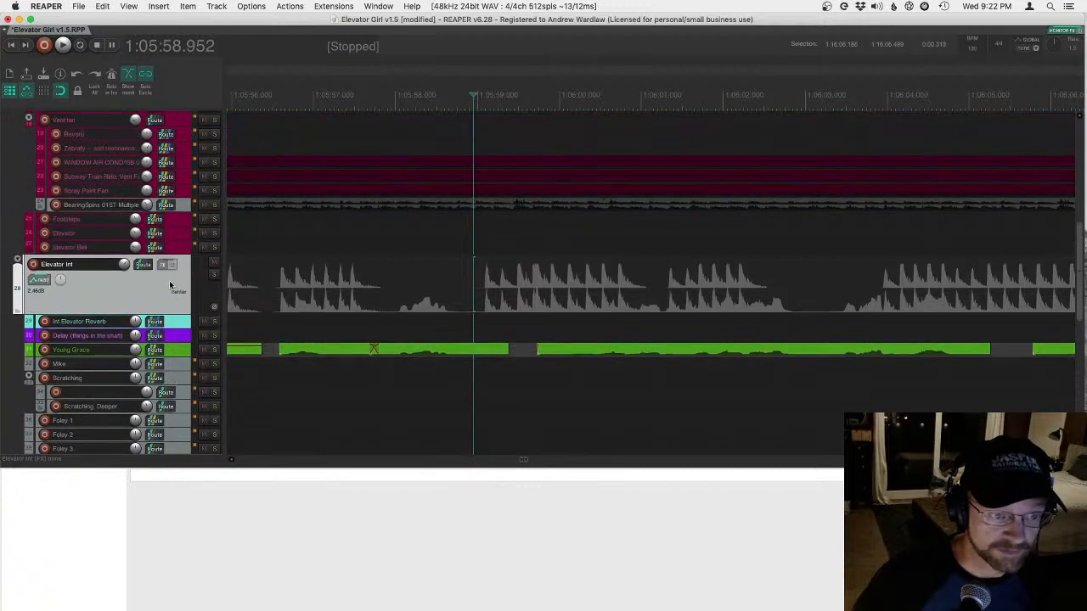
scroll(165, 338, "down", 8)
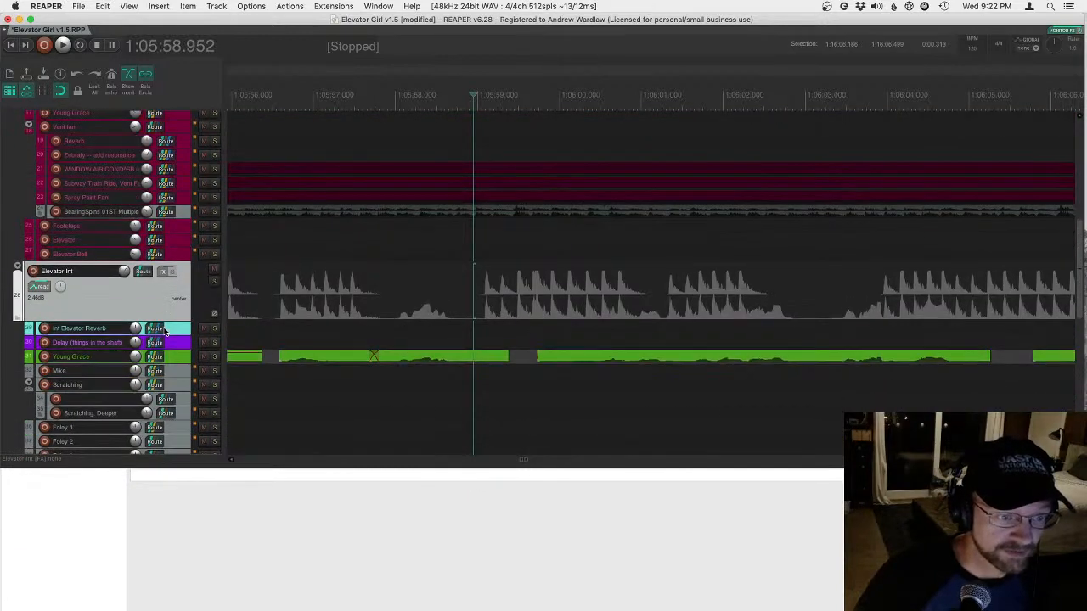
scroll(155, 290, "down", 4)
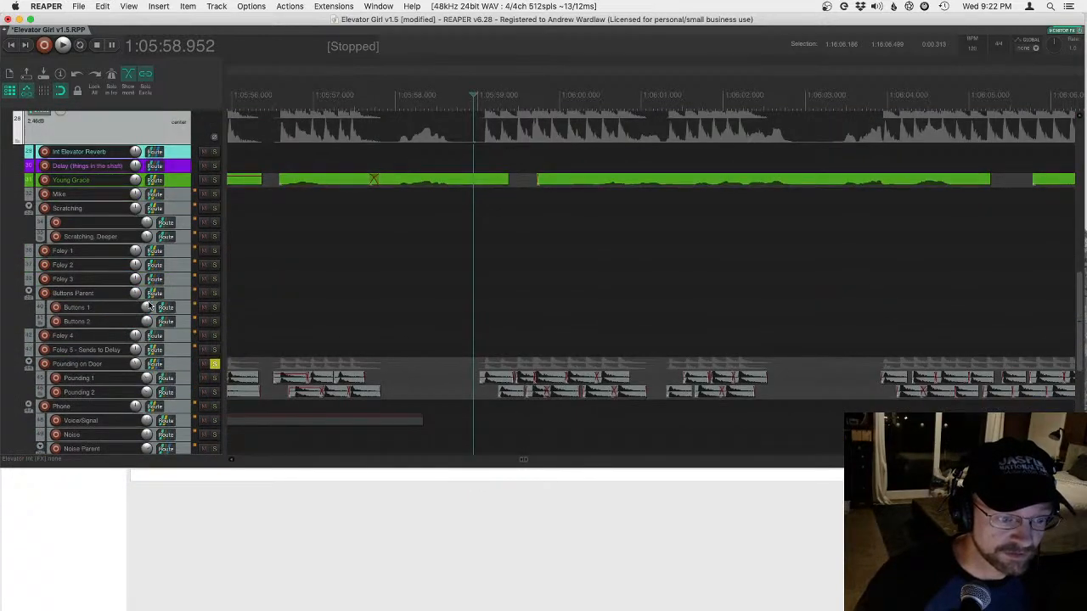
left_click(180, 365)
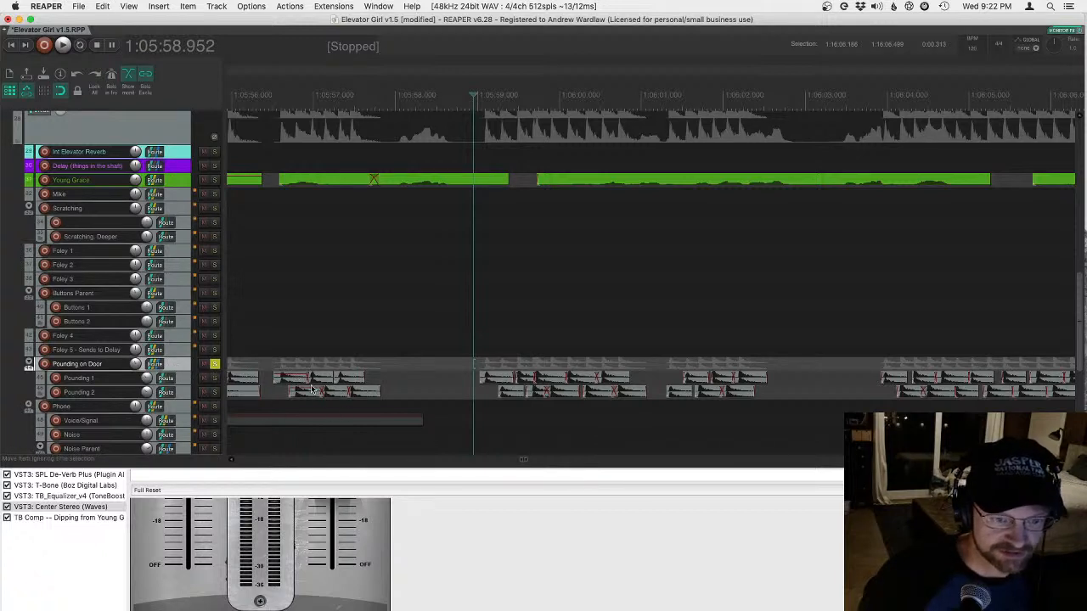
left_click_drag(174, 371, 141, 395)
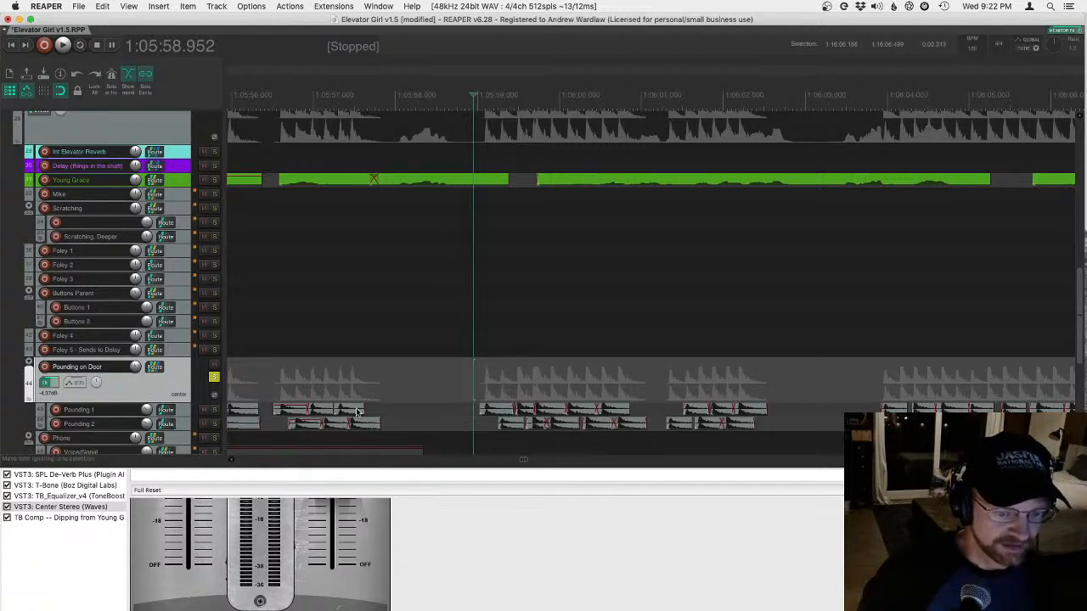
- Open the recent project Sc 2.RPP in a new project tab
scroll(140, 378, "down", 1)
scroll(140, 378, "down", 10)
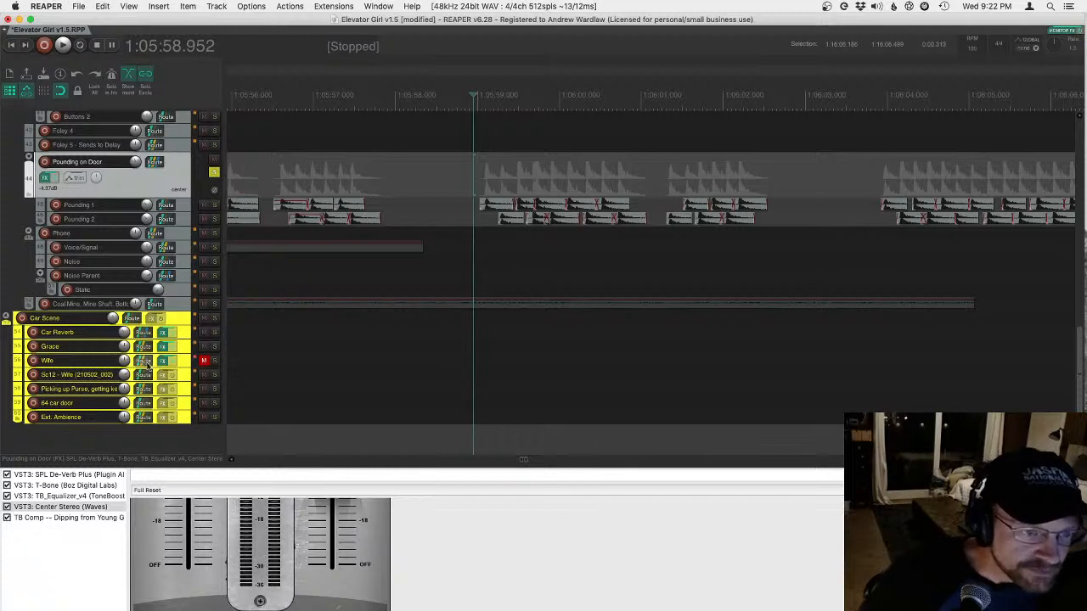
scroll(140, 361, "up", 2)
scroll(138, 360, "up", 15)
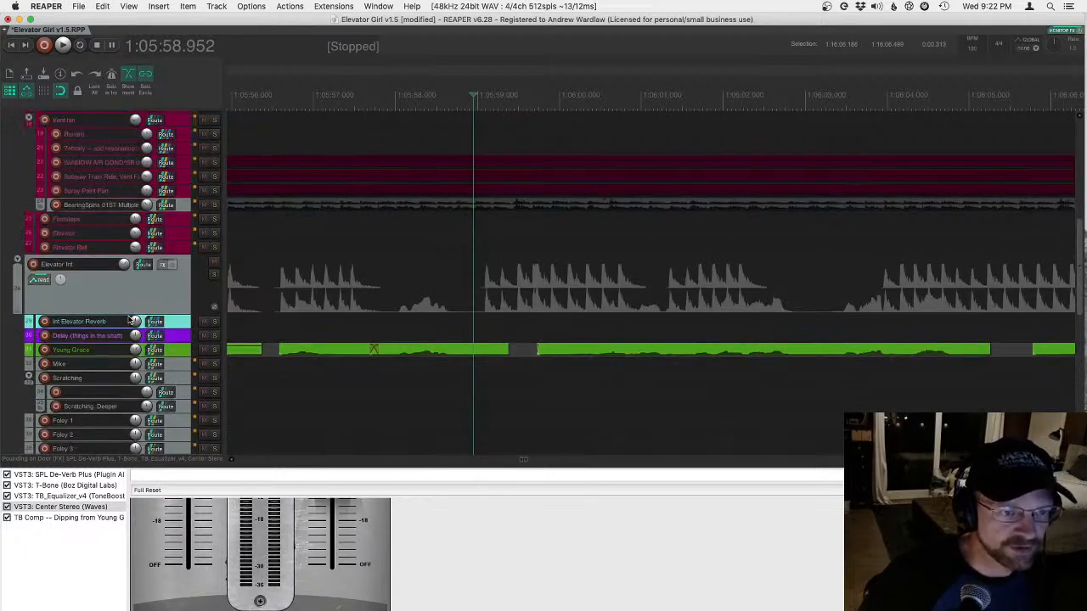
scroll(136, 312, "up", 10)
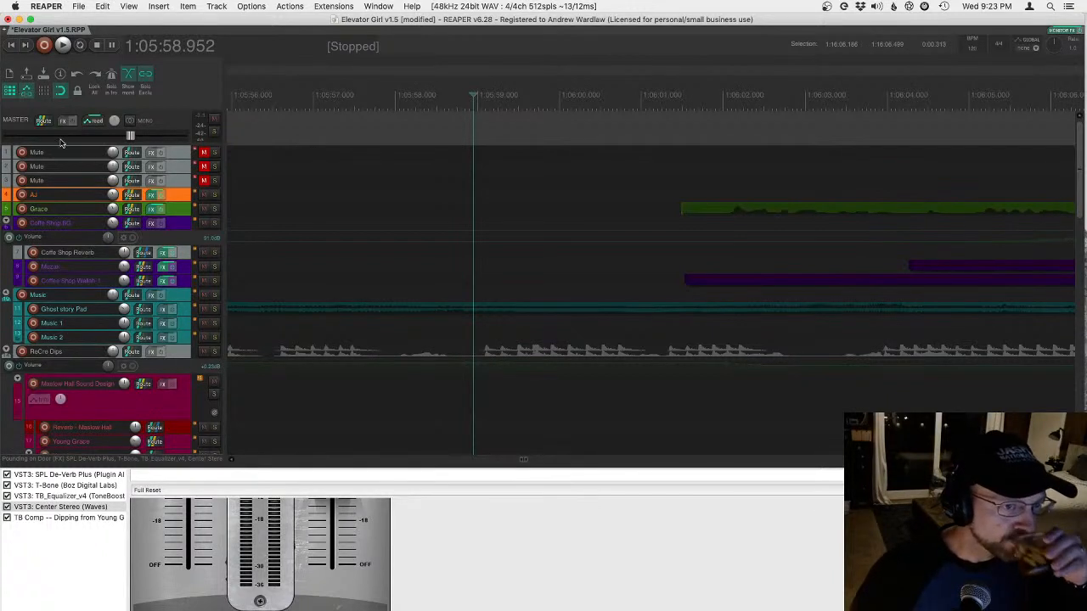
left_click(79, 6)
left_click(93, 31)
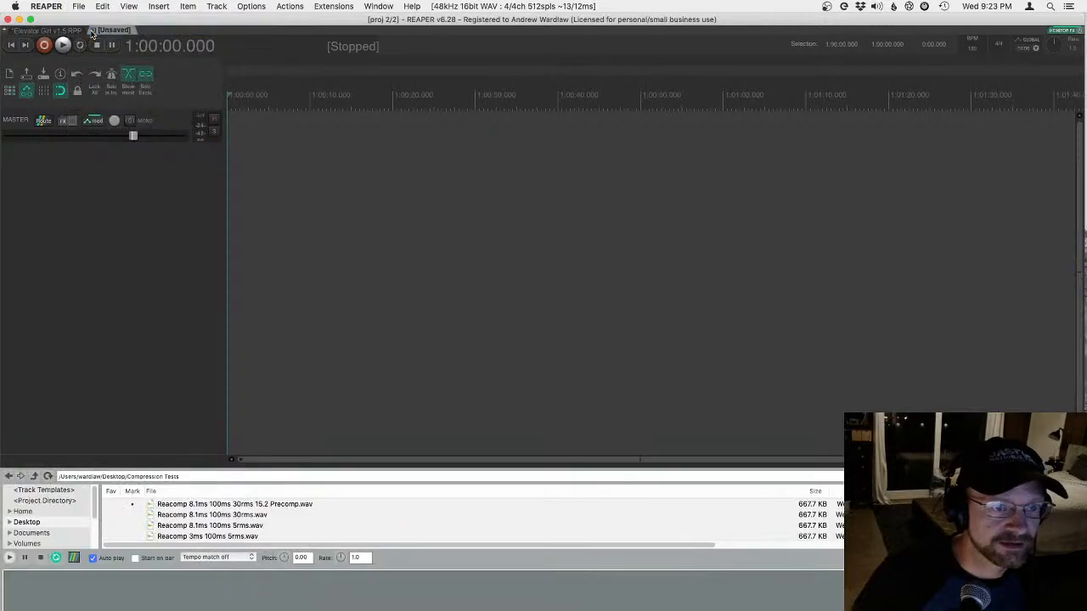
left_click(79, 6)
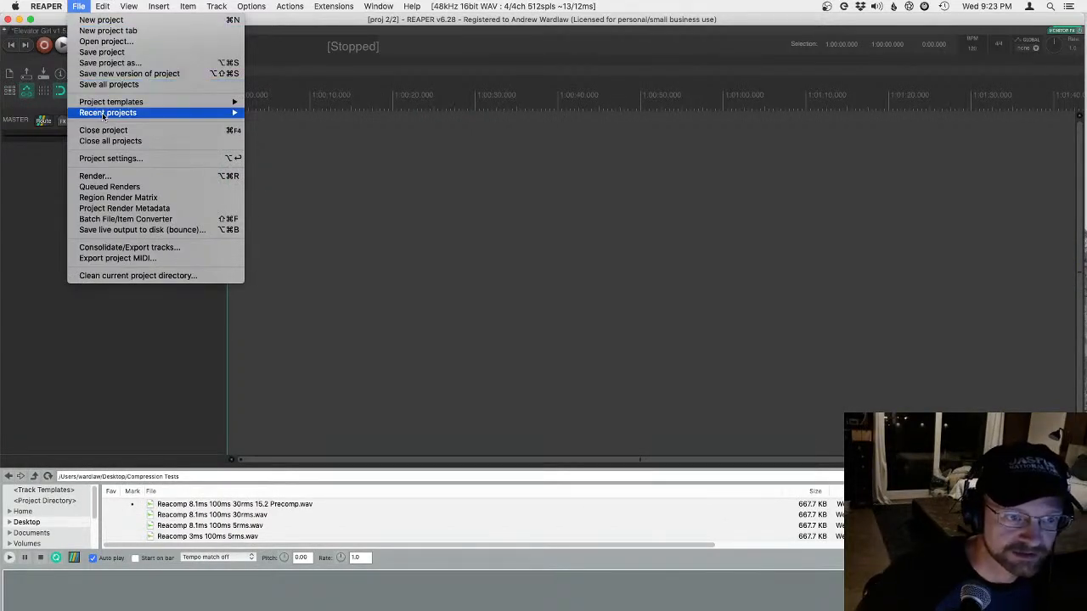
mouse_move(109, 117)
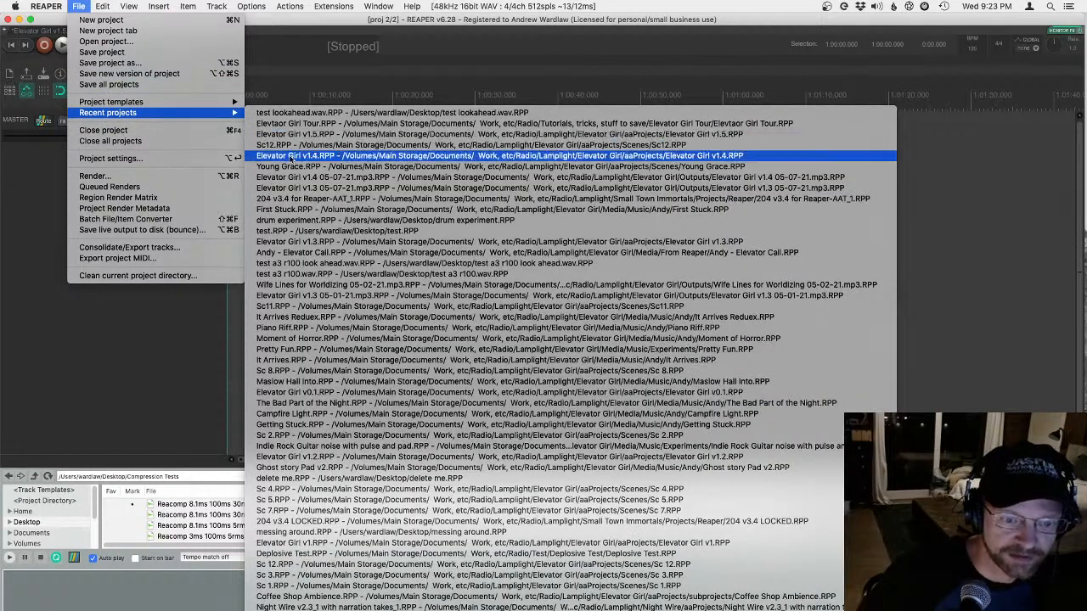
left_click(348, 436)
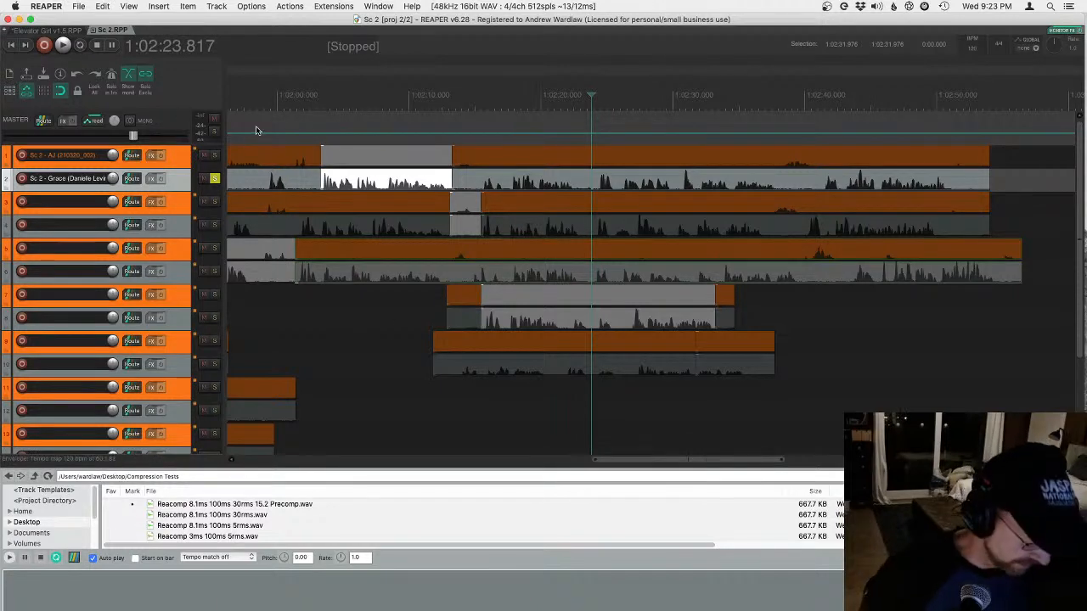
- Shrink all tracks to minimum height so the whole list fits, and bring the scene's opening two minutes into view
key("grave")
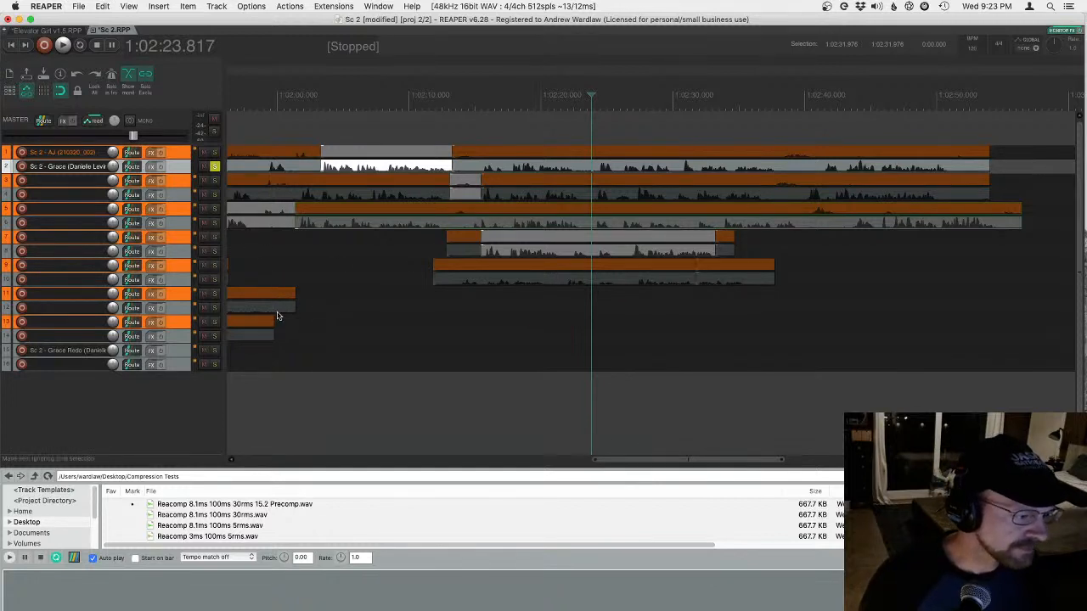
scroll(306, 316, "down", 8)
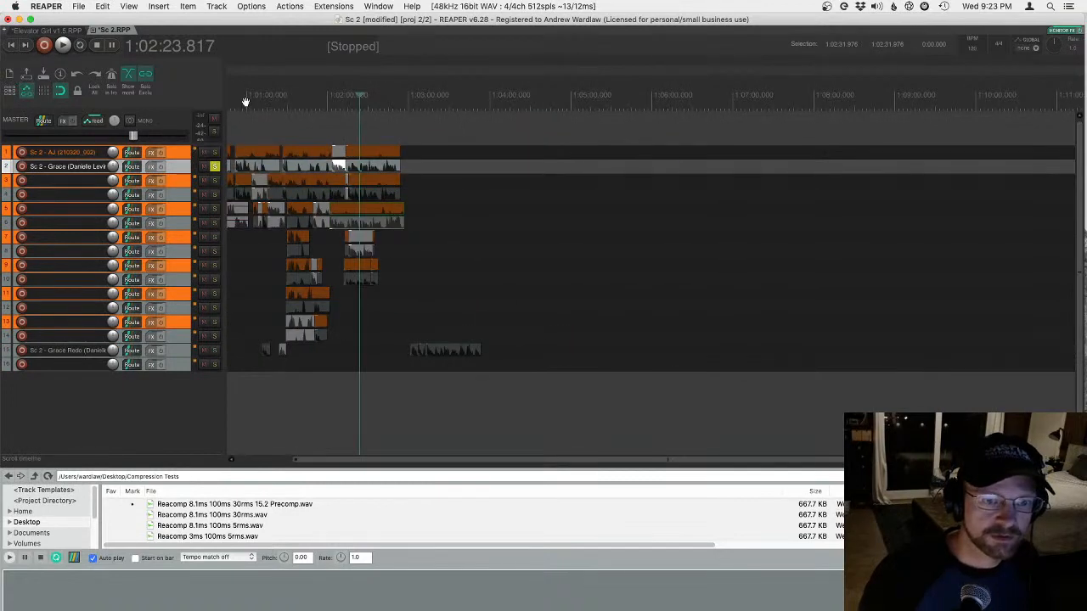
scroll(254, 74, "left", 3)
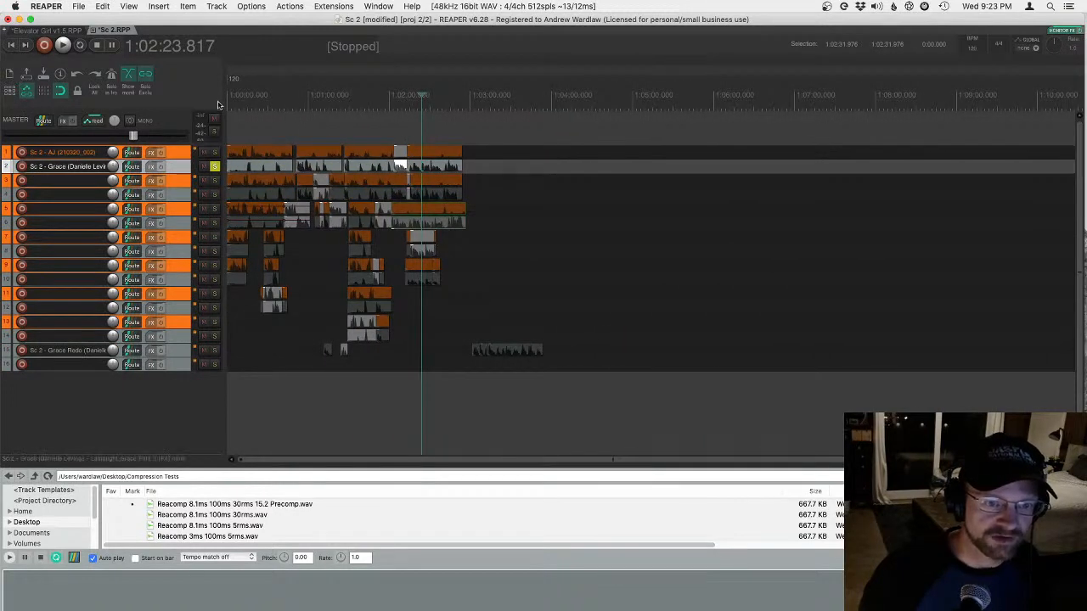
left_click(246, 96)
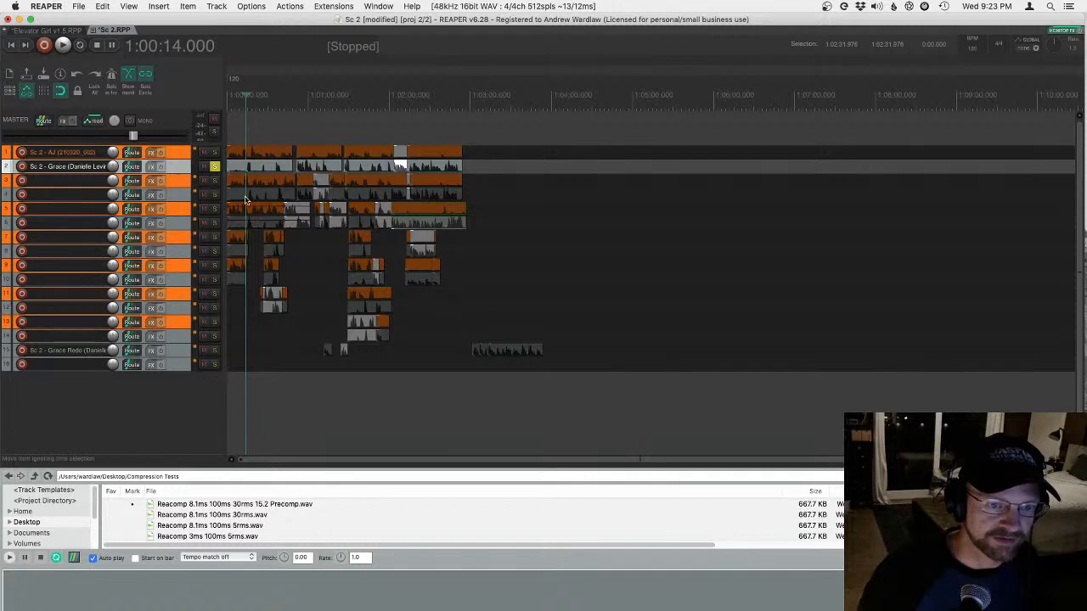
scroll(238, 196, "up", 2)
scroll(238, 199, "up", 3)
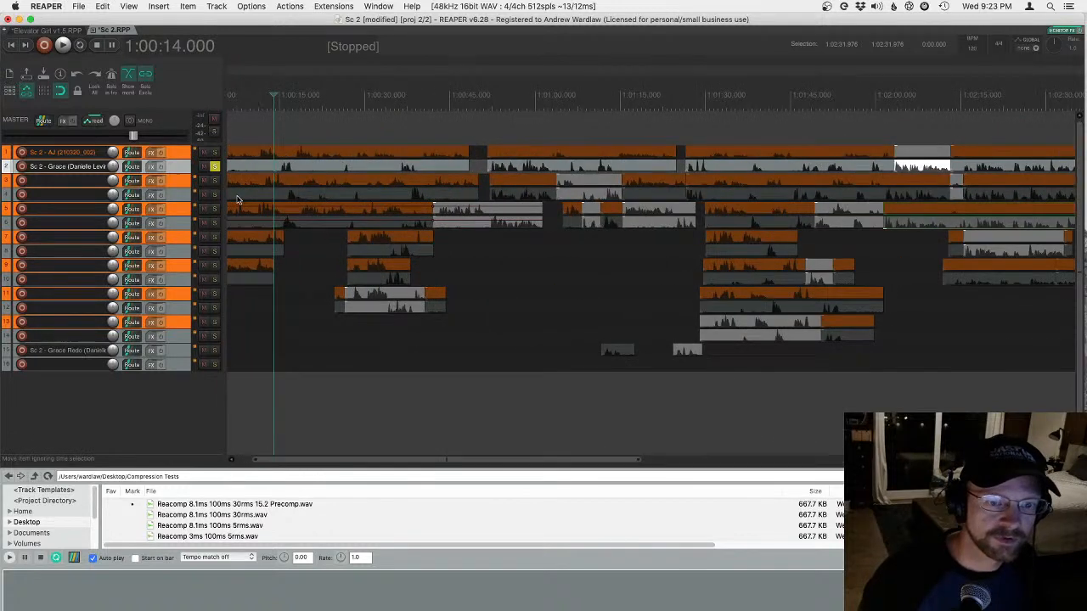
- Solo the Sc 2 - AJ track alongside the Grace track and play the first take from 1:00:09.075
left_click(215, 152)
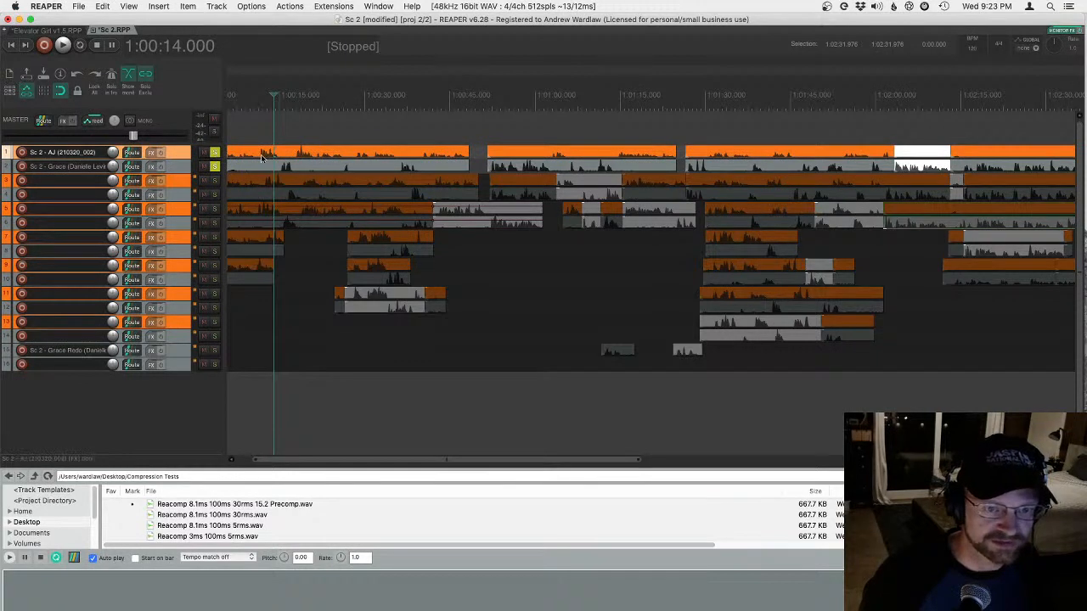
left_click_drag(246, 98, 281, 102)
key("space")
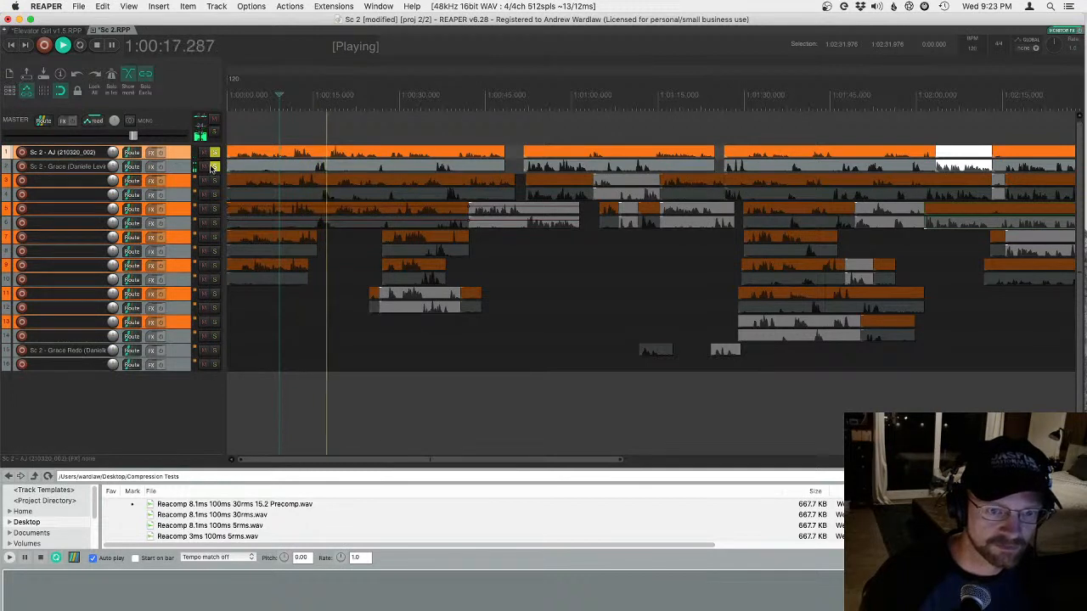
key("space")
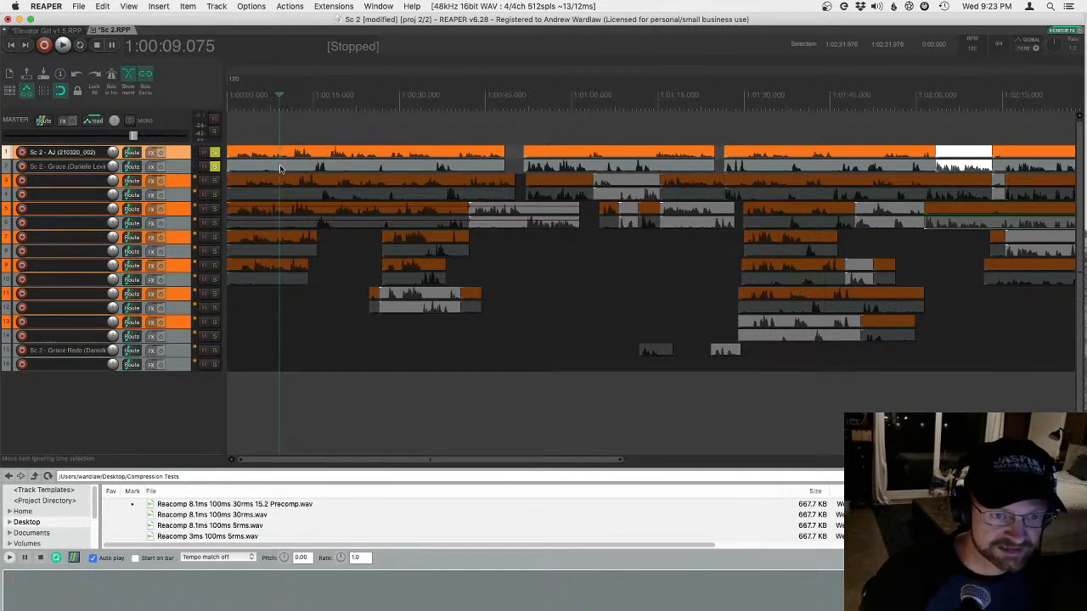
- Switch the solo from the AJ and Grace tracks to tracks 3 and 4, and play that take from 1:00:11.674
left_click(216, 155)
left_click(216, 153)
left_click(215, 181)
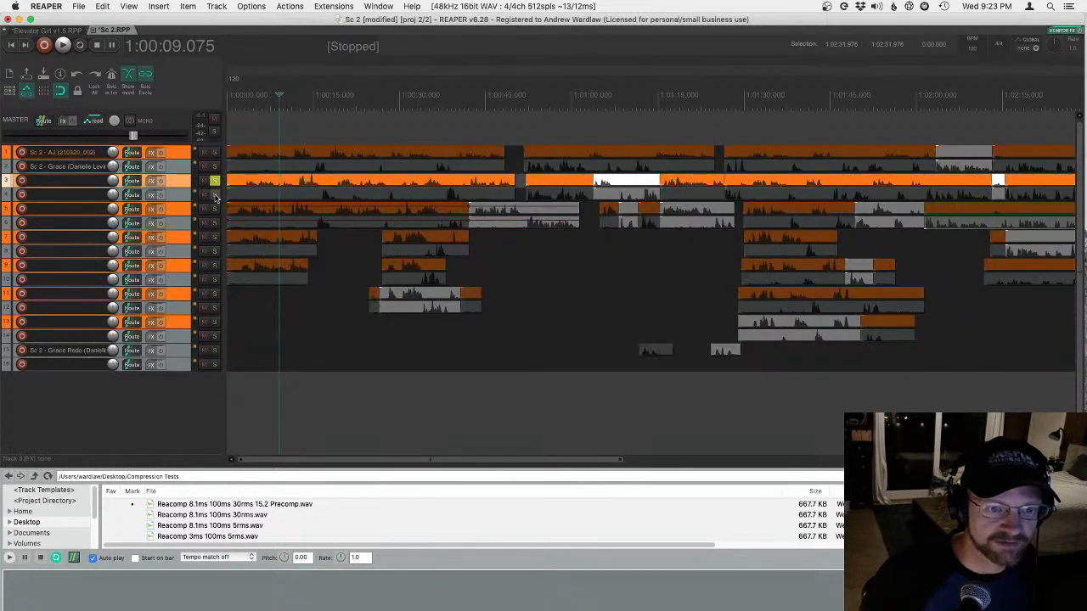
left_click(215, 196)
left_click(295, 92)
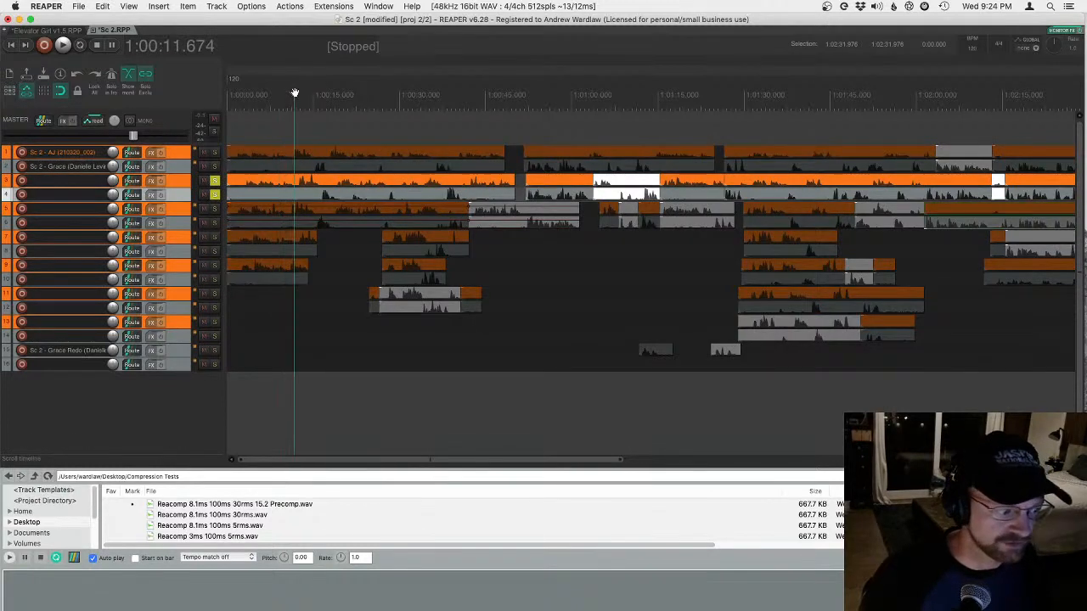
key("space")
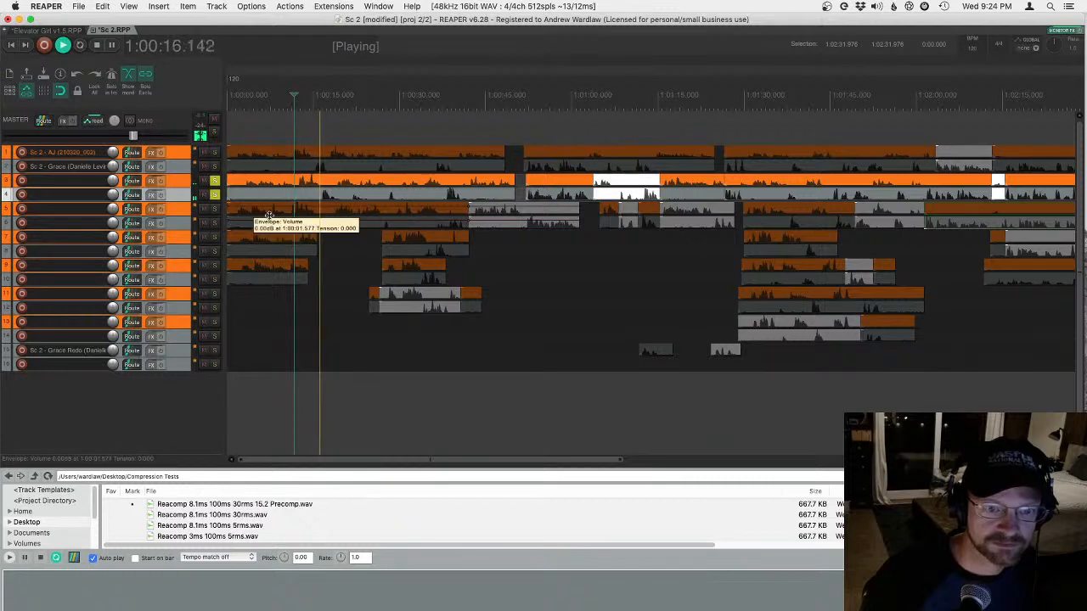
key("space")
- Clear the solos on tracks 3 and 4, and select the first AJ clip with the edit cursor at 1:00:24.158
left_click(215, 194)
left_click(215, 180)
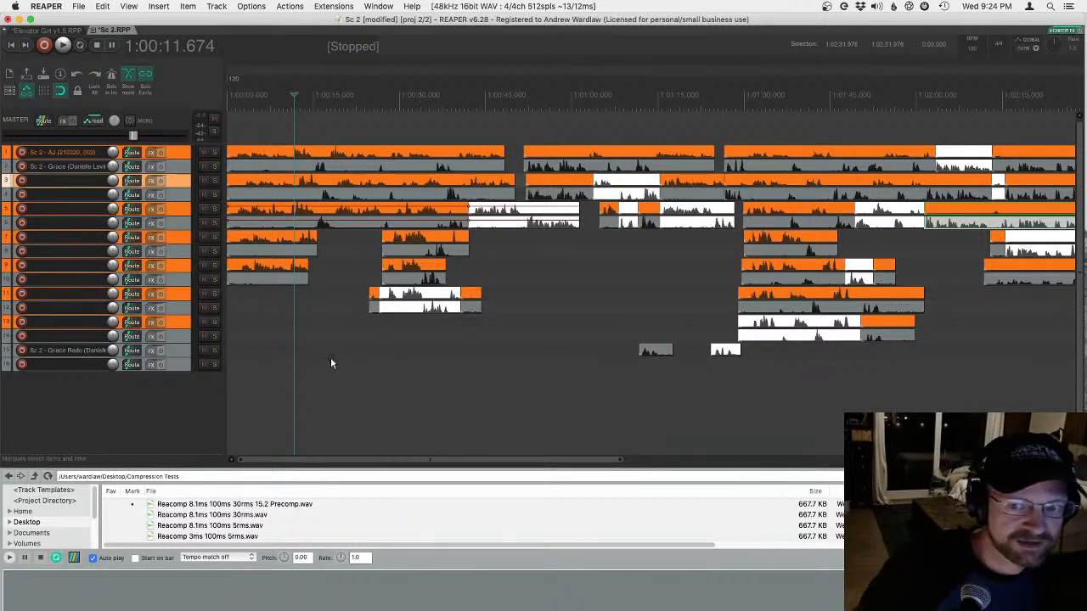
left_click(357, 409)
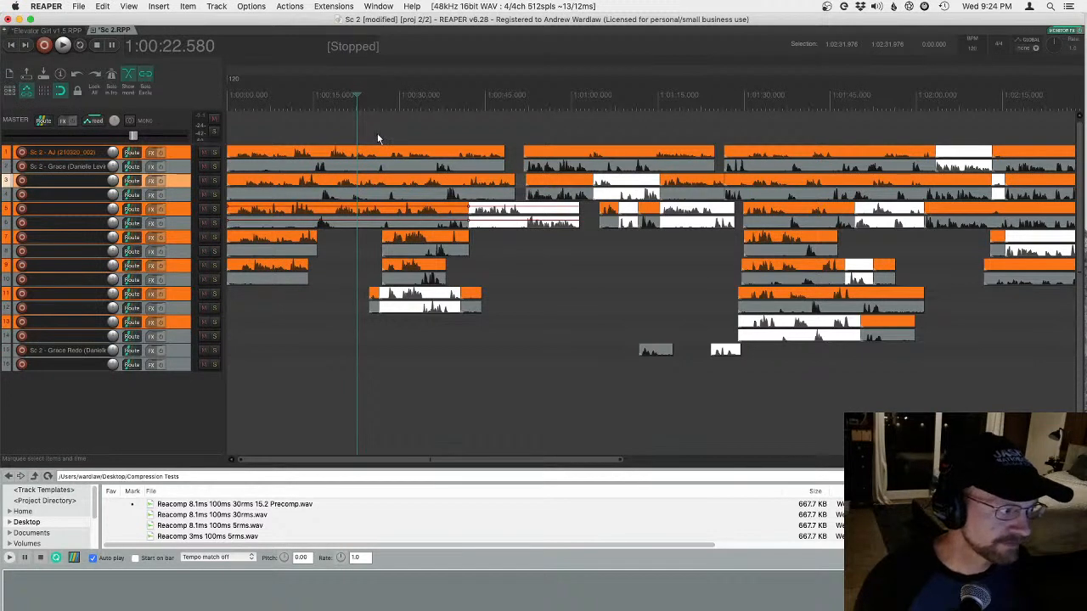
left_click(365, 153)
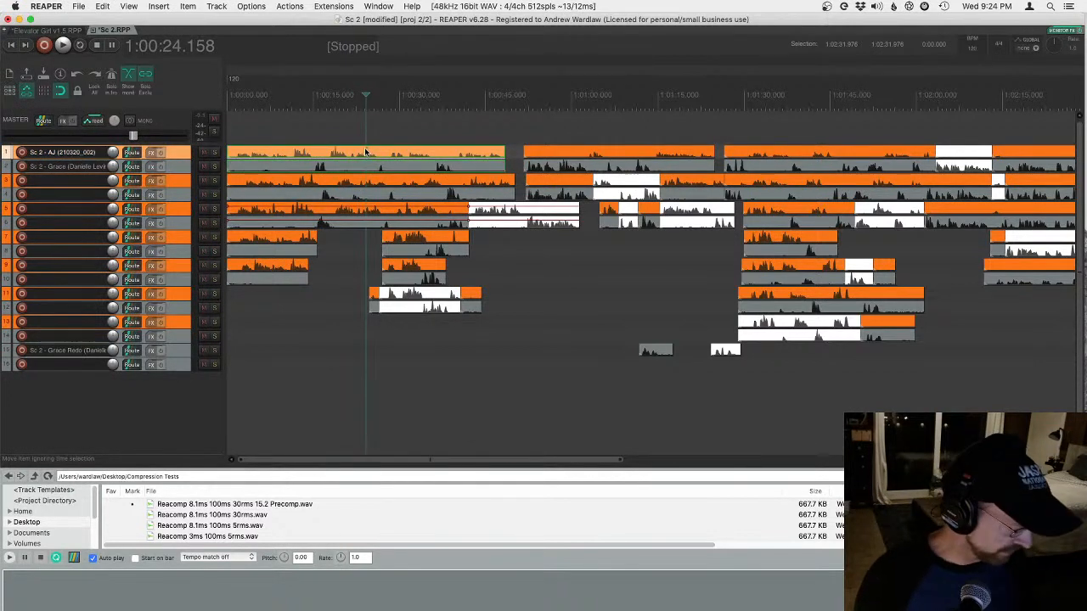
- Mark a time selection from 1:00:24.158 to 1:00:29.285 on the first AJ clip, with the edit cursor inside it at 1:00:26.524
key("[")
left_click(395, 153)
key("]")
left_click(380, 152)
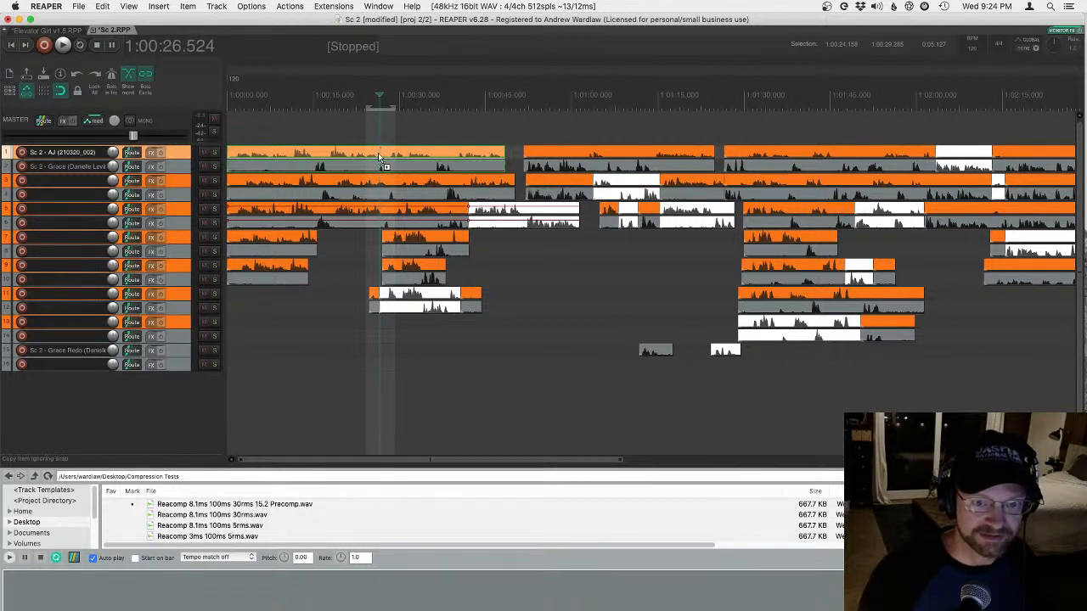
- Select the AJ and Grace tracks, then split out and copy their time-selected portion as white-marked segments
left_click(176, 169, "shift")
left_click(179, 155)
left_click(181, 168, "shift")
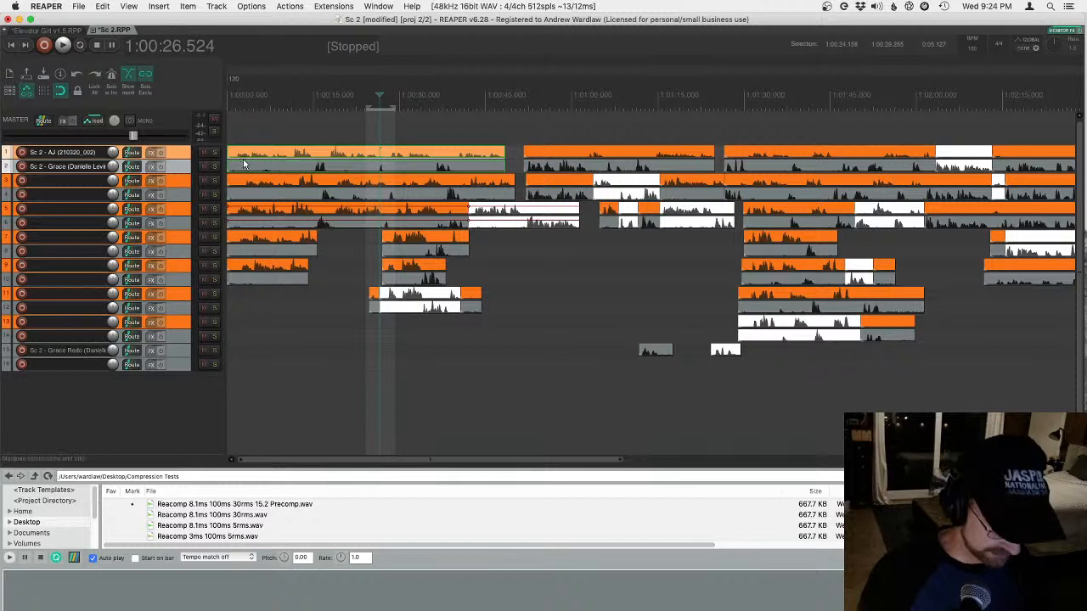
key("shift+s")
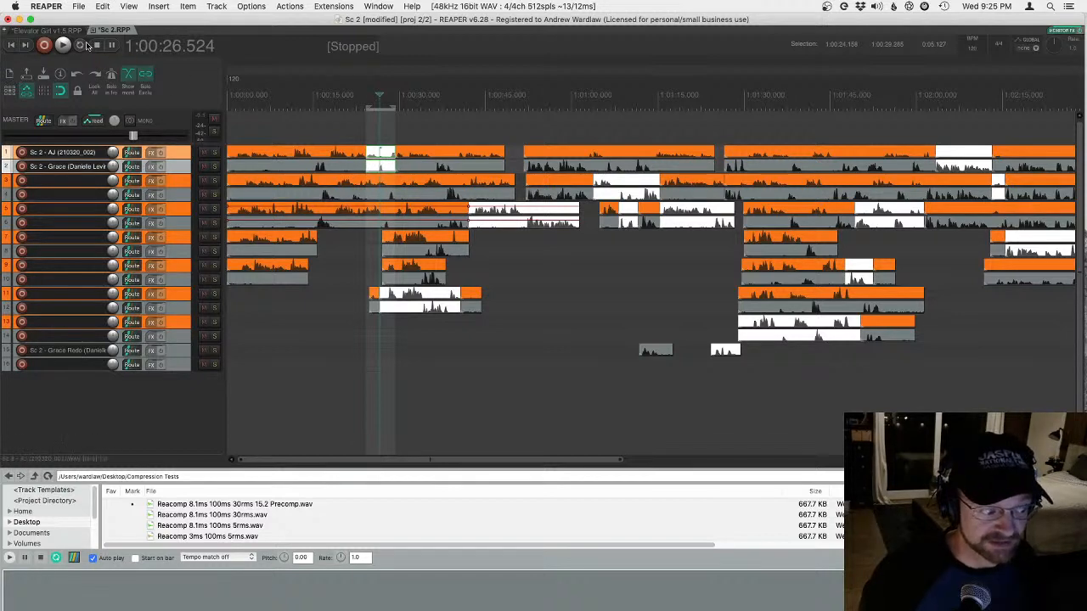
- Paste the copied dialogue segments into the Elevator Girl v1.5 project at 1:05:58.952 and unmute the three Mute tracks
left_click(53, 29)
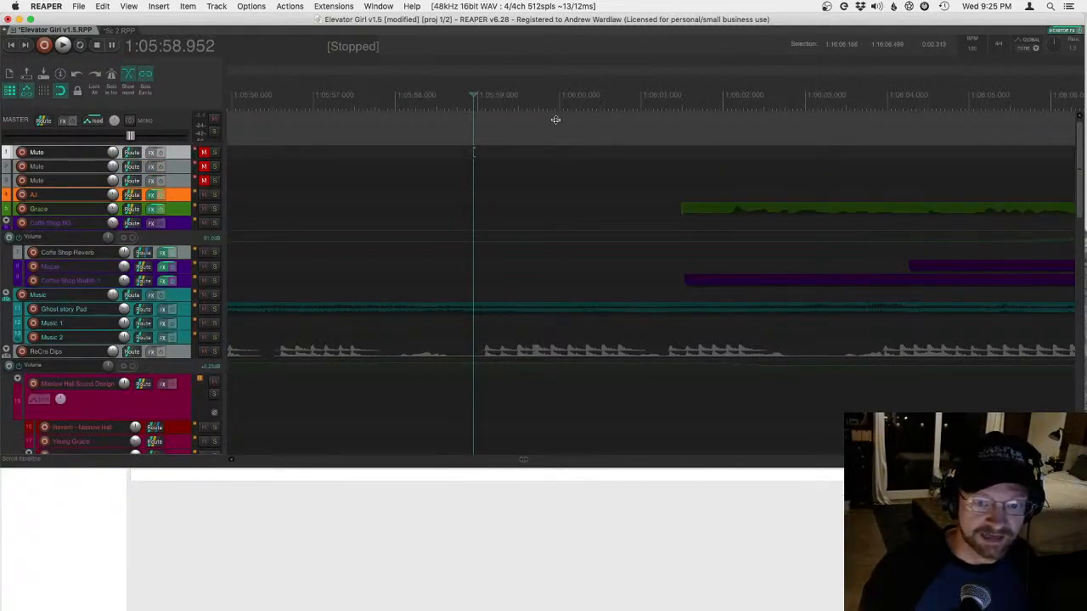
key("super+v")
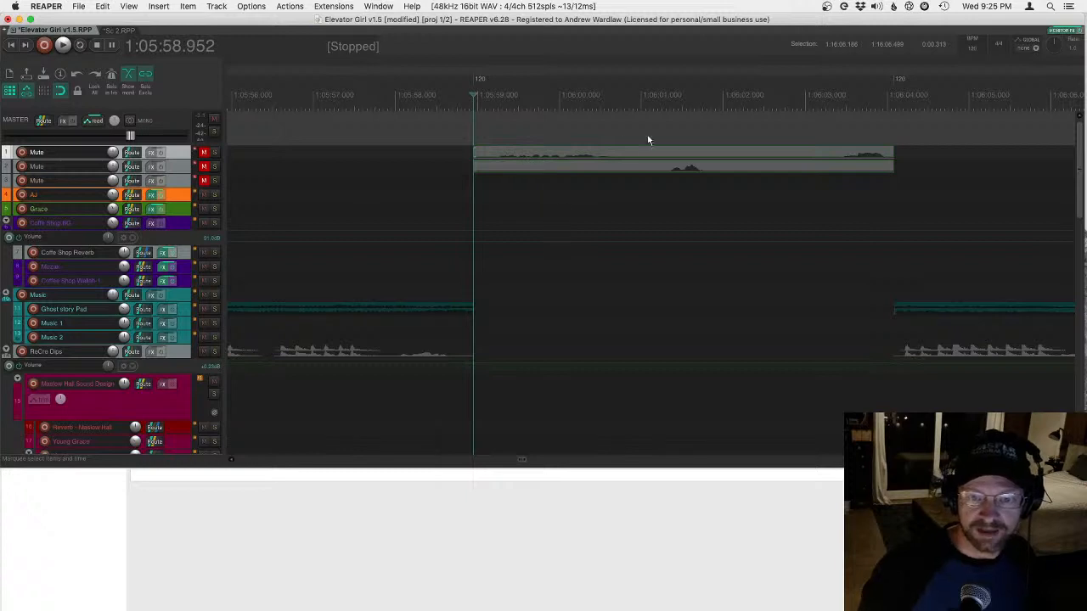
left_click(205, 152)
left_click(205, 167)
left_click(172, 153)
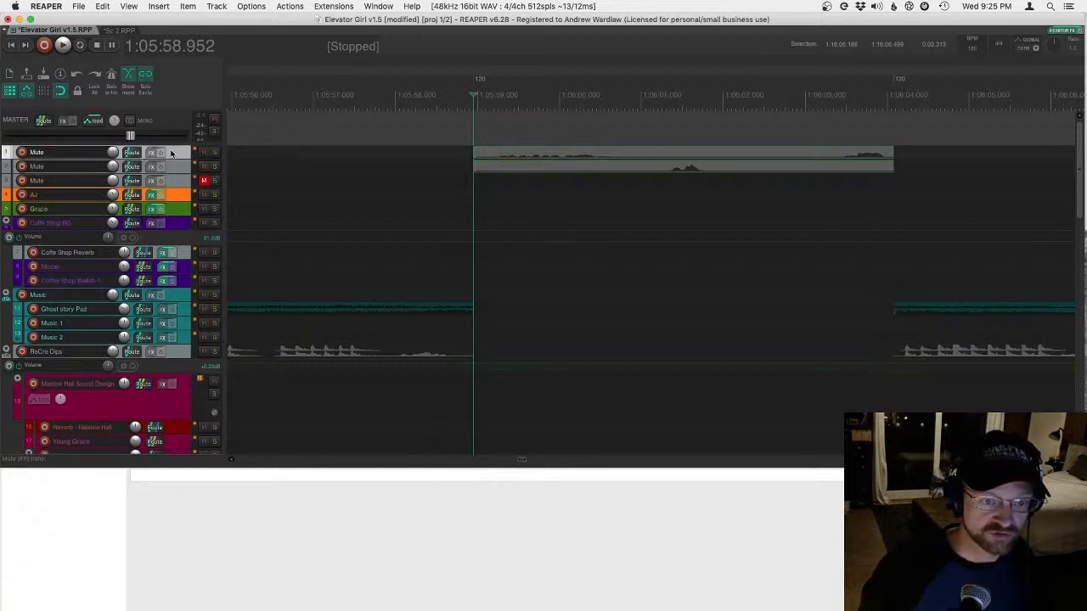
left_click(204, 180)
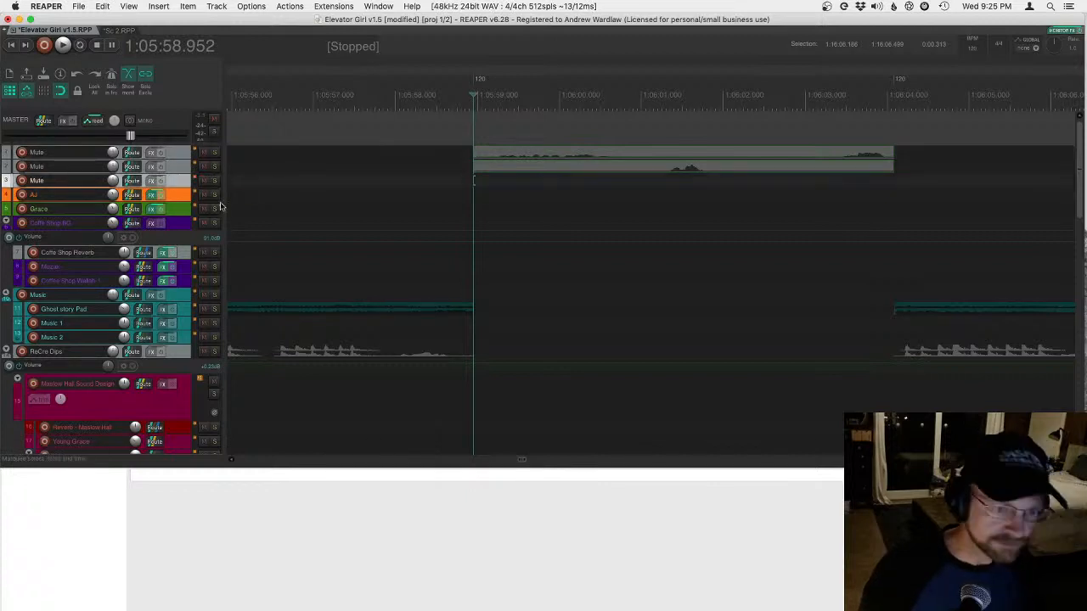
- Clear the solo on the Pounding on Door track and place the edit cursor at 1:05:59.657 on the AJ track
scroll(122, 300, "down", 5)
scroll(121, 301, "down", 15)
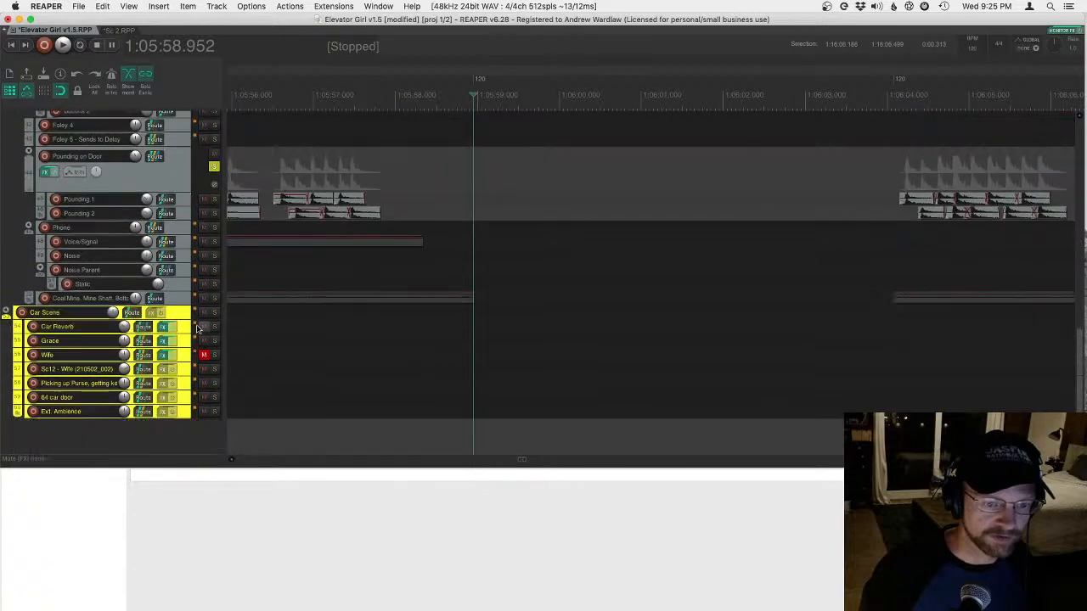
left_click(213, 168)
scroll(210, 177, "up", 20)
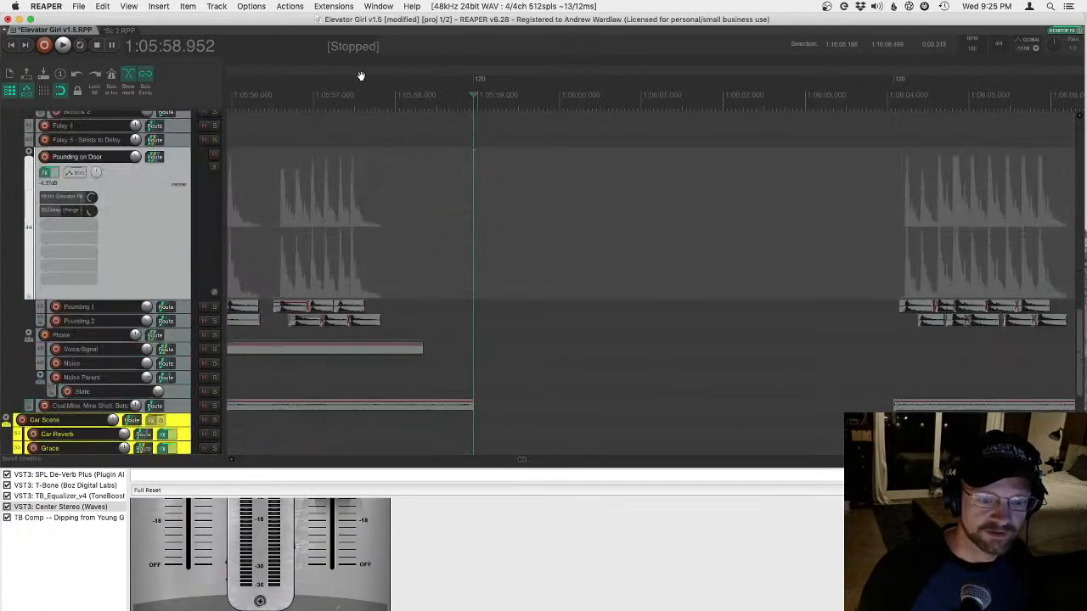
scroll(361, 76, "up", 5)
scroll(167, 174, "up", 5)
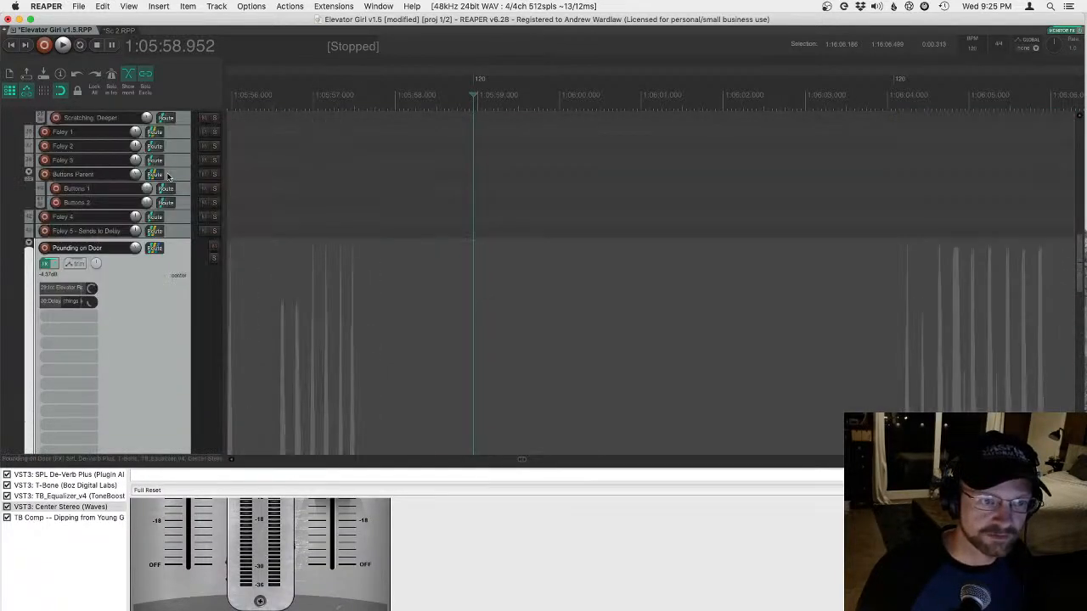
scroll(136, 285, "up", 15)
scroll(144, 273, "up", 5)
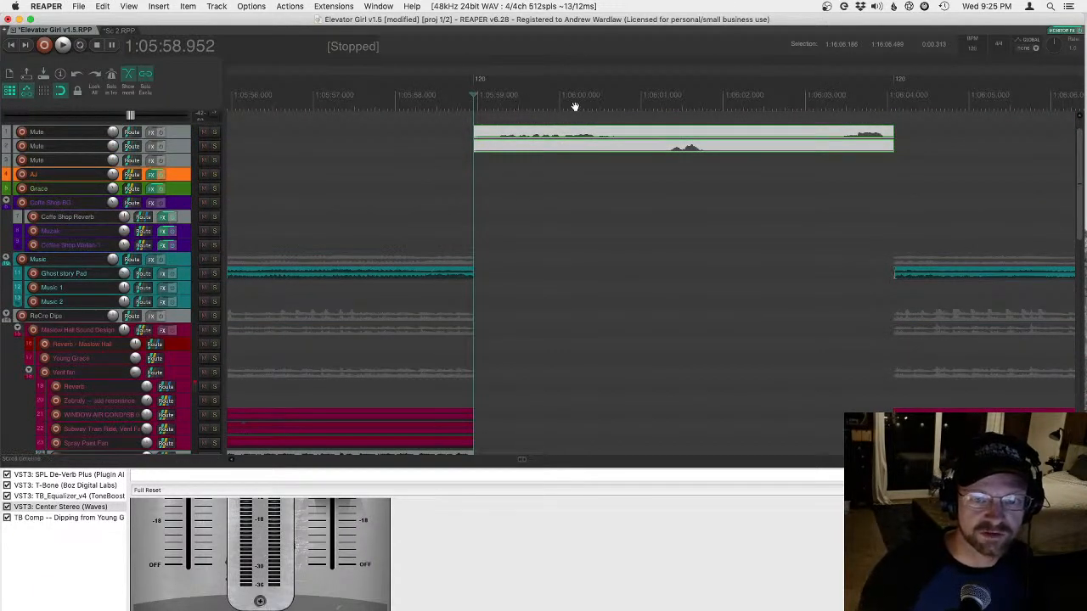
left_click(529, 161)
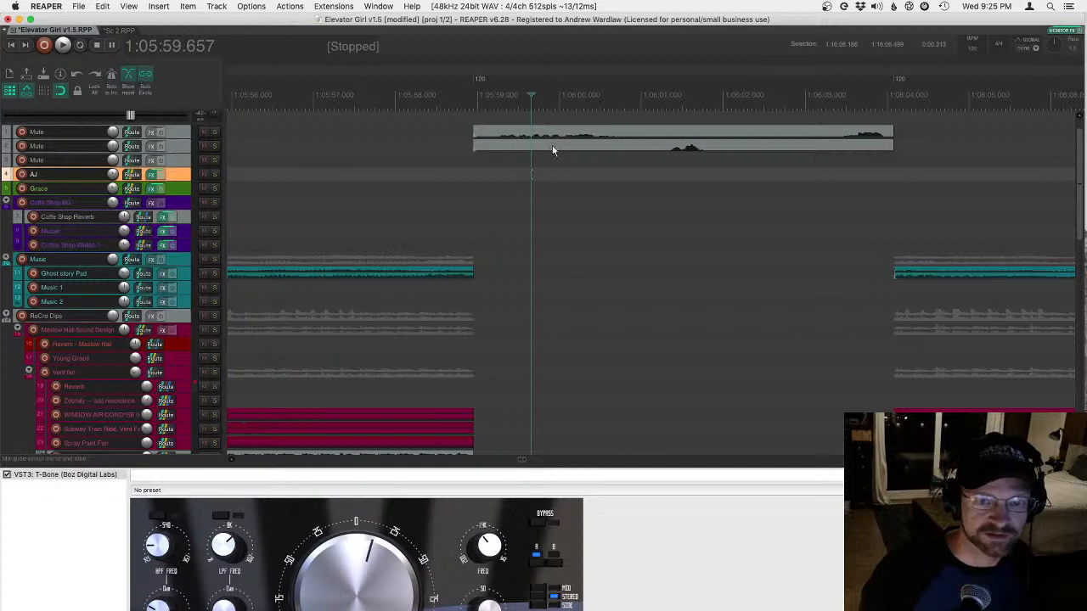
- Undo the cursor move, the solo change, the unmuting of the three Mute tracks and the pasted dialogue segments
key("super+z")
key("super+z")
key("super+z")
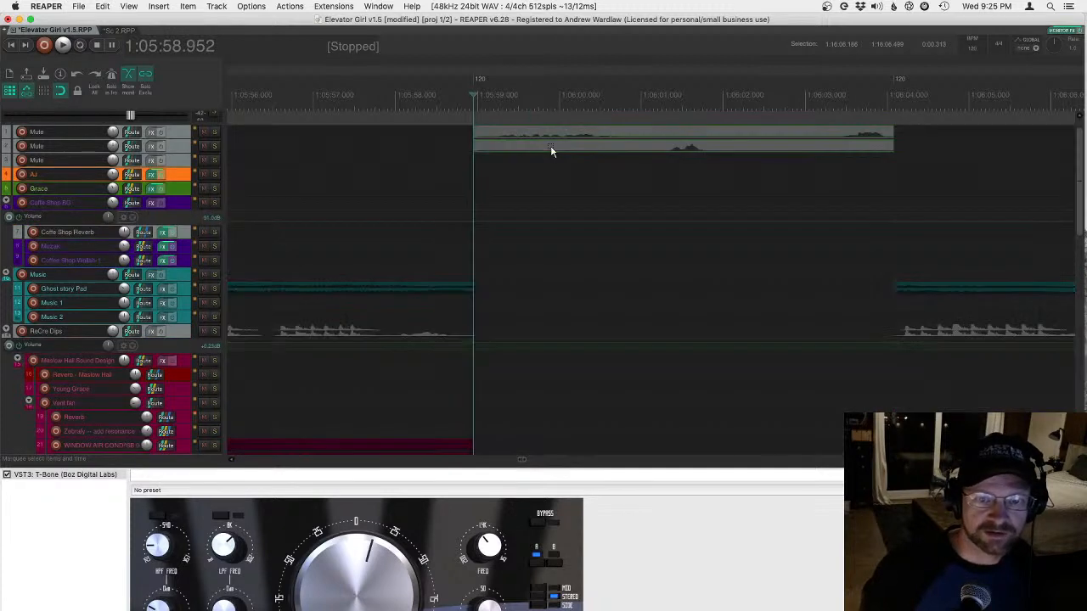
key("super+z")
key("super+z")
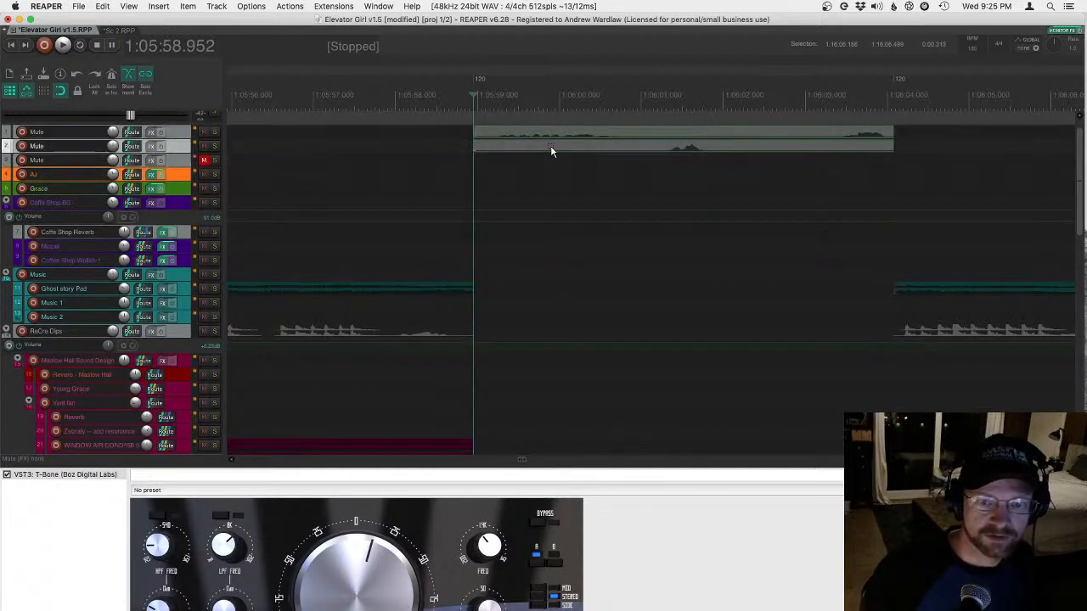
key("super+z")
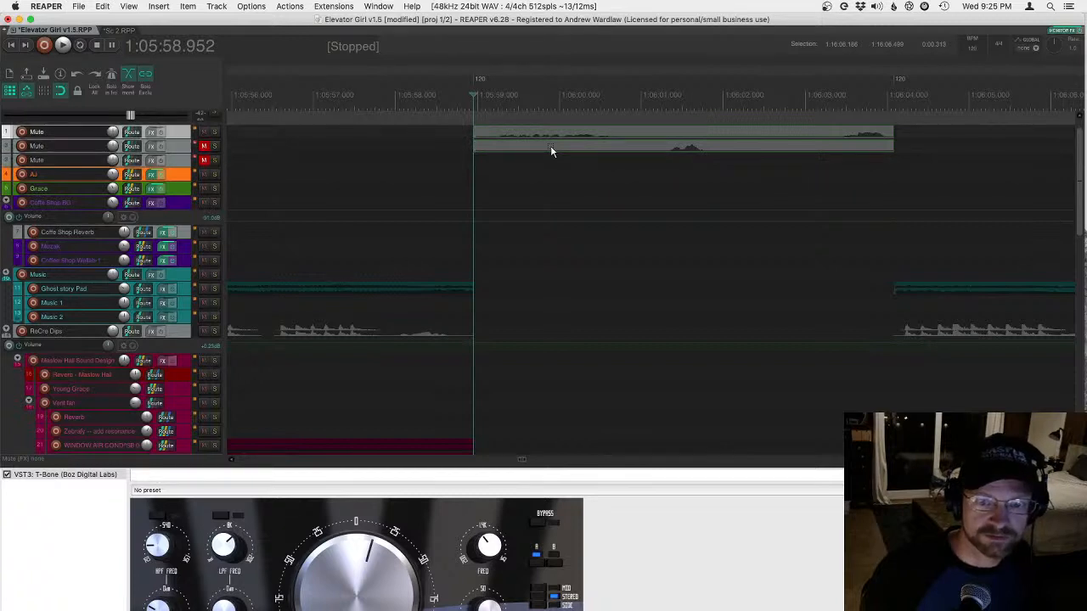
key("super+z")
key("super+z")
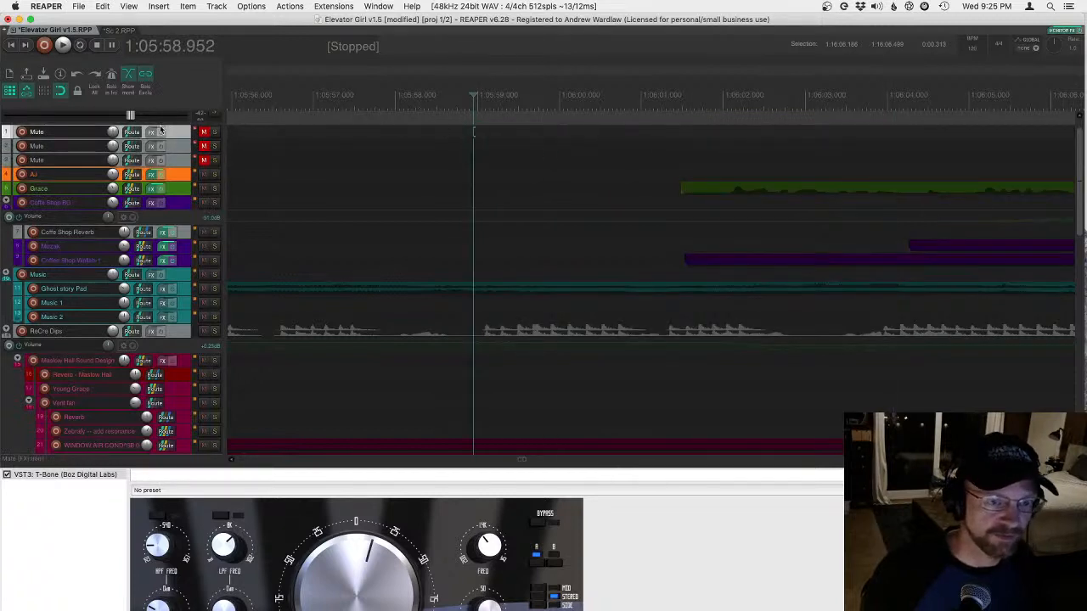
- Return to the Sc 2 project to review the white-marked AJ and Grace segments
left_click(118, 31)
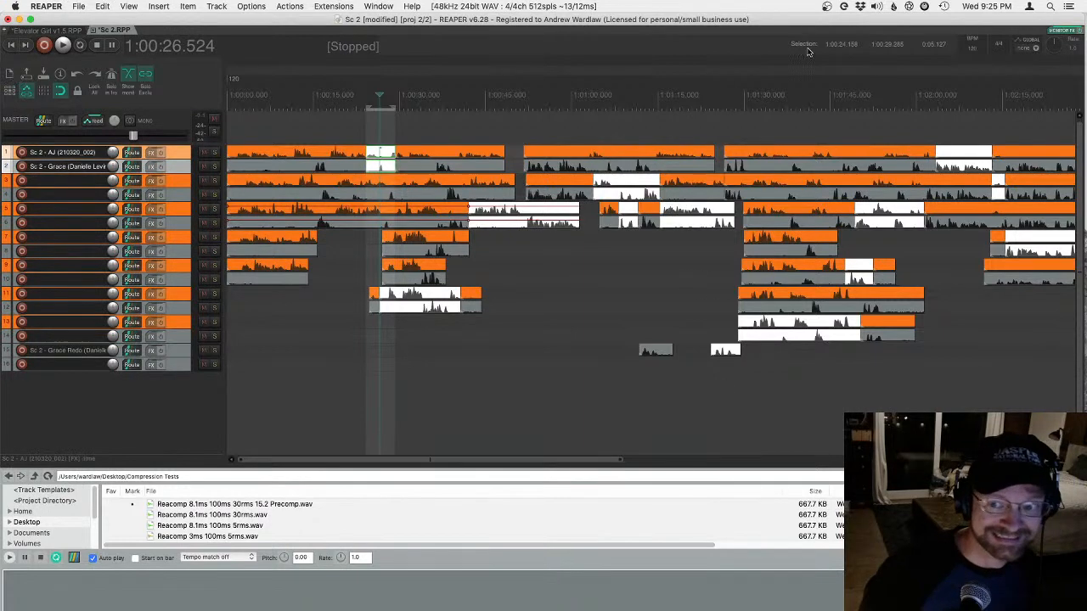
left_click_drag(821, 67, 566, 76)
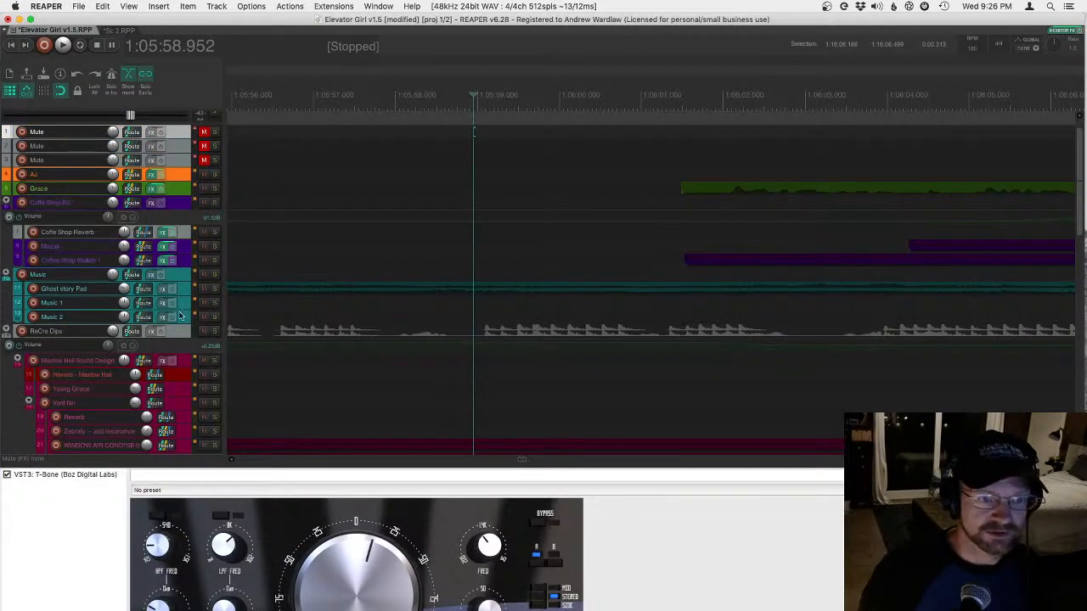
- Compare the effect chains on the Grace, AJ and second Mute tracks, and enlarge the effects area for AJ's T-Bone plug-in
left_click(180, 192)
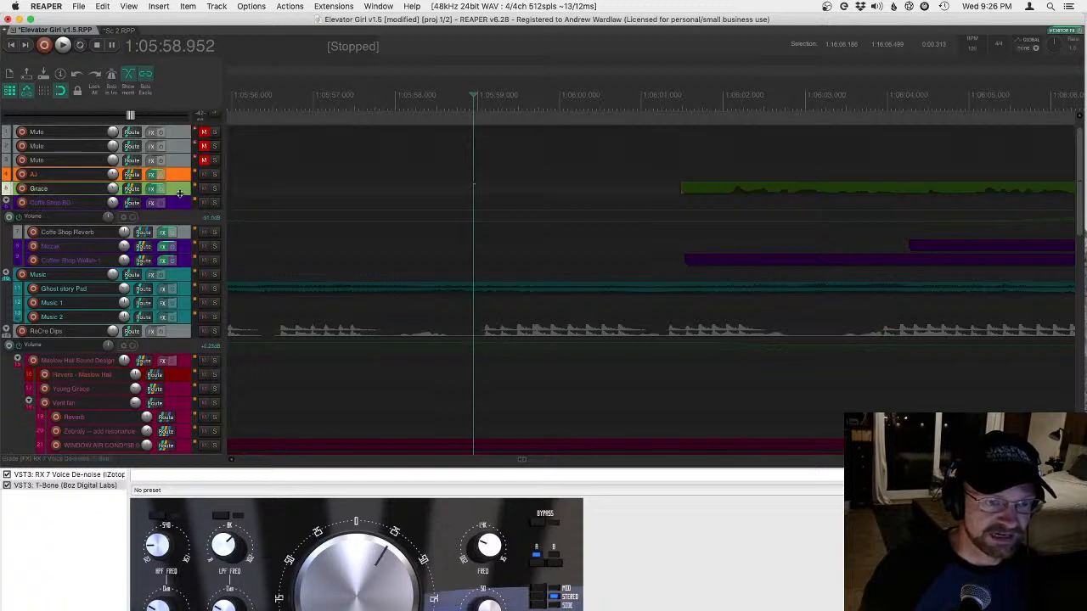
left_click(183, 174)
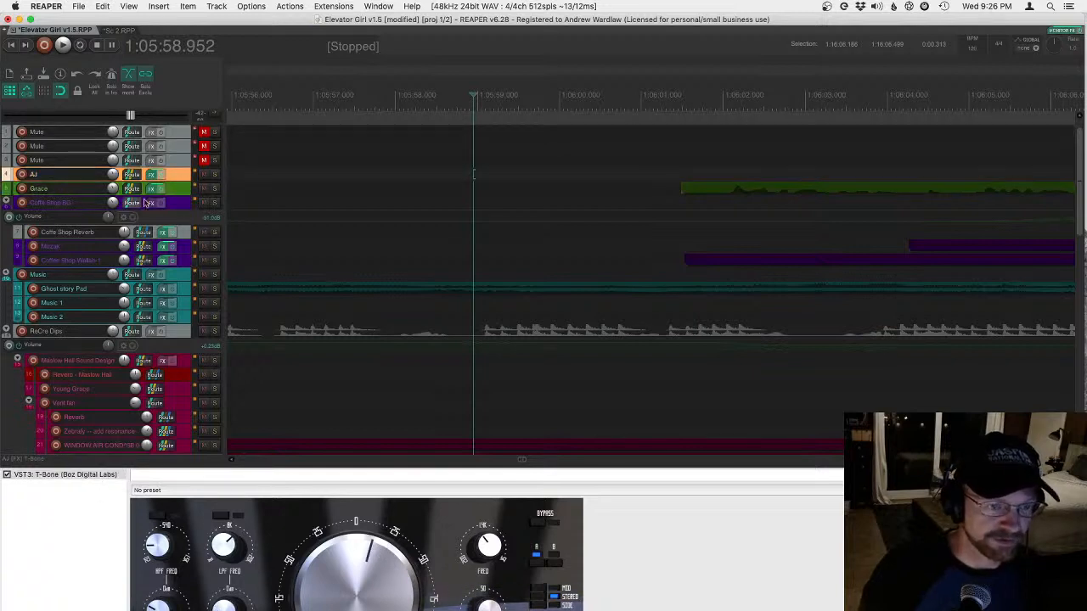
left_click(171, 150)
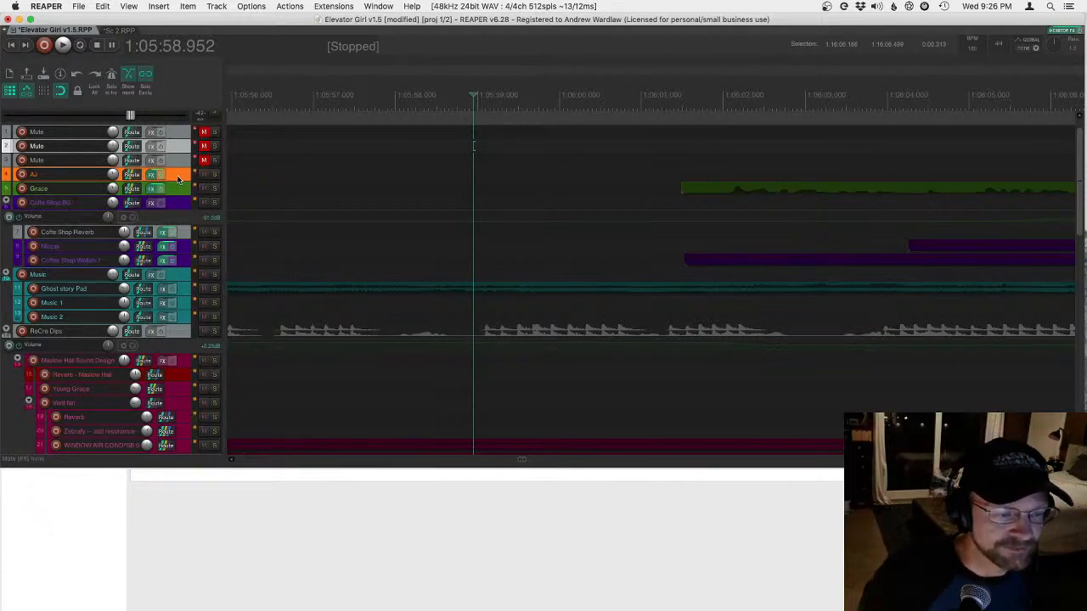
left_click(176, 174)
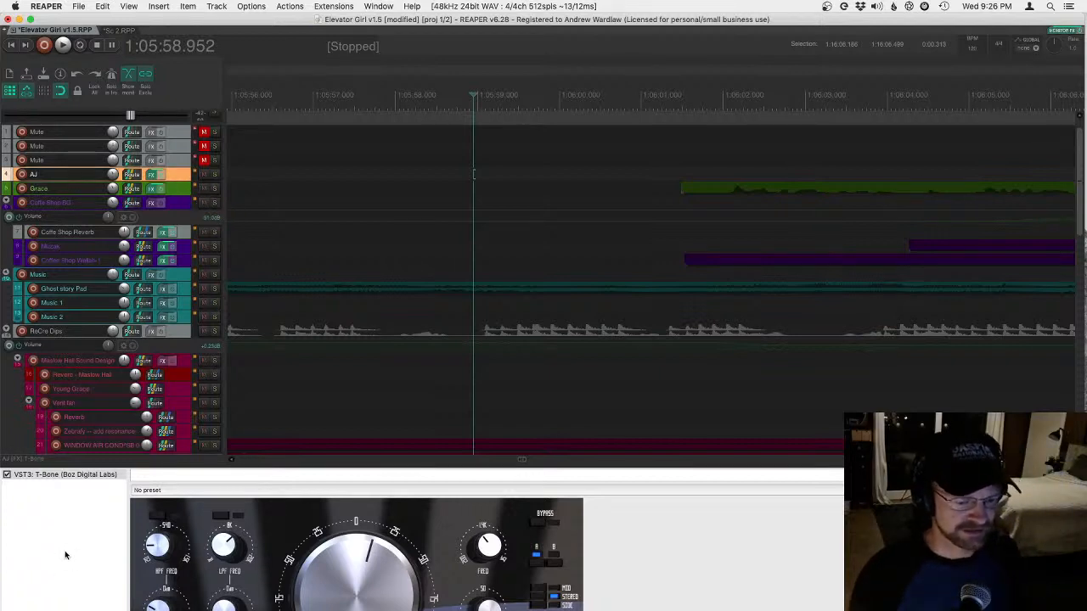
left_click_drag(280, 472, 285, 369)
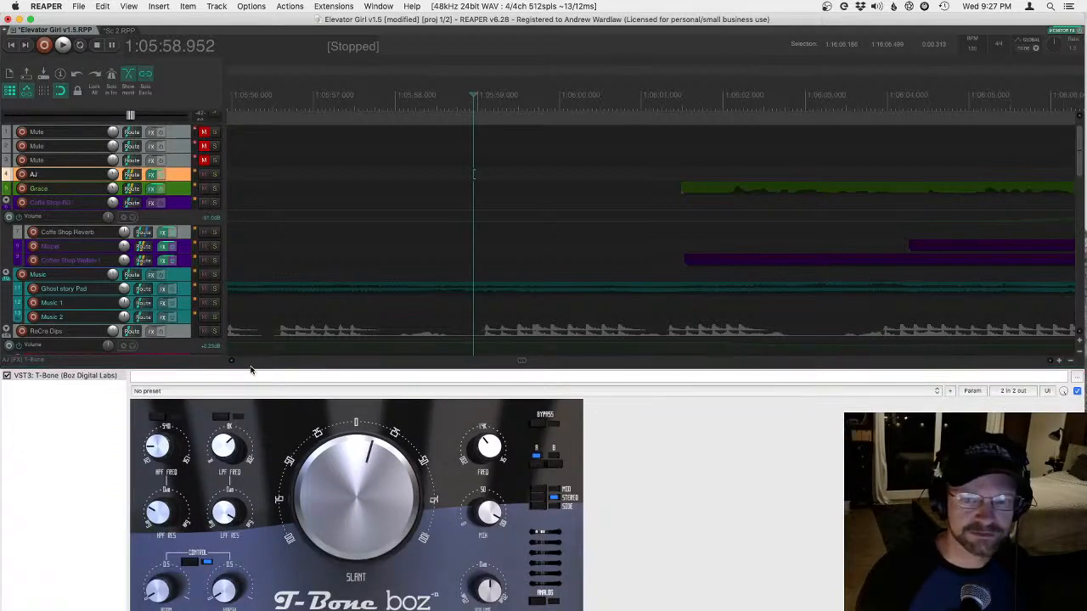
- Clear the solo on the Pounding on Door track in the Elevator Girl project
scroll(184, 259, "down", 1)
scroll(184, 259, "down", 15)
scroll(188, 257, "up", 4)
left_click(213, 143)
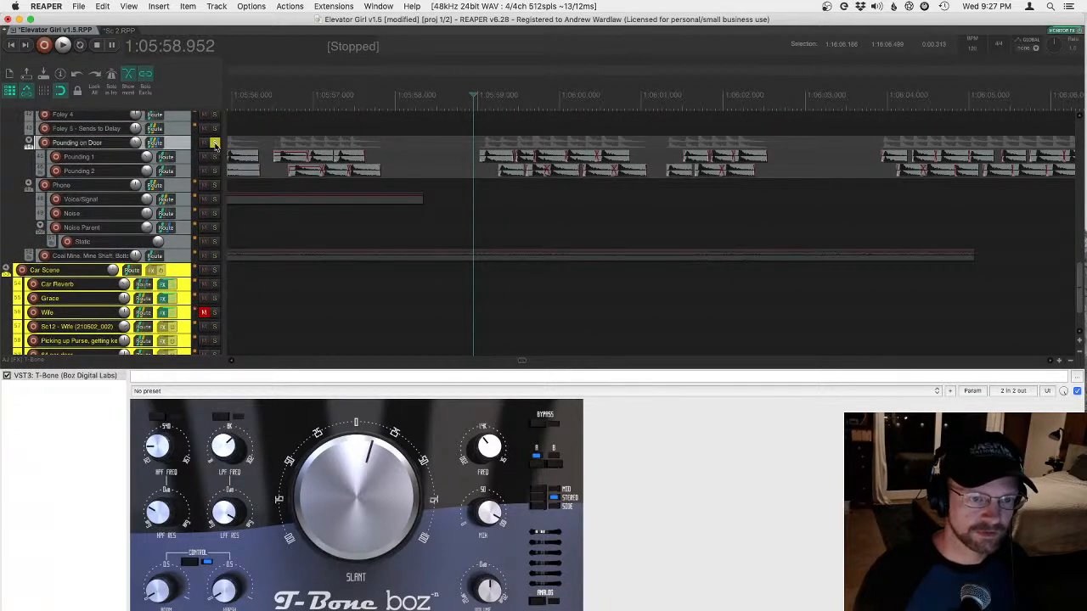
left_click(215, 145)
scroll(160, 269, "up", 18)
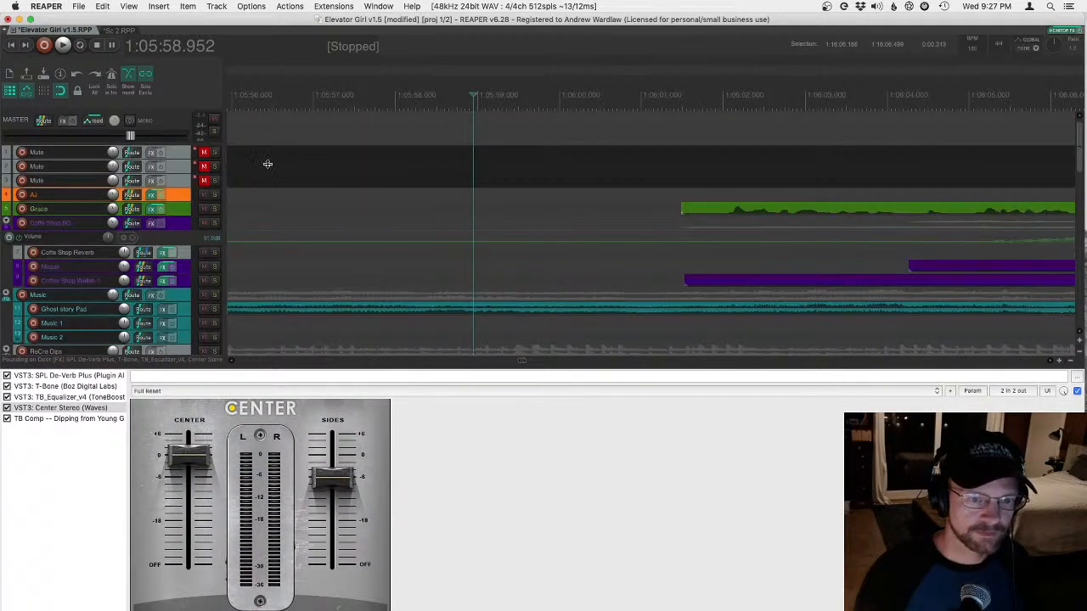
- Solo the AJ track, with its T-Bone plug-in shown, and play it from 1:01:02.606
scroll(393, 96, "down", 10)
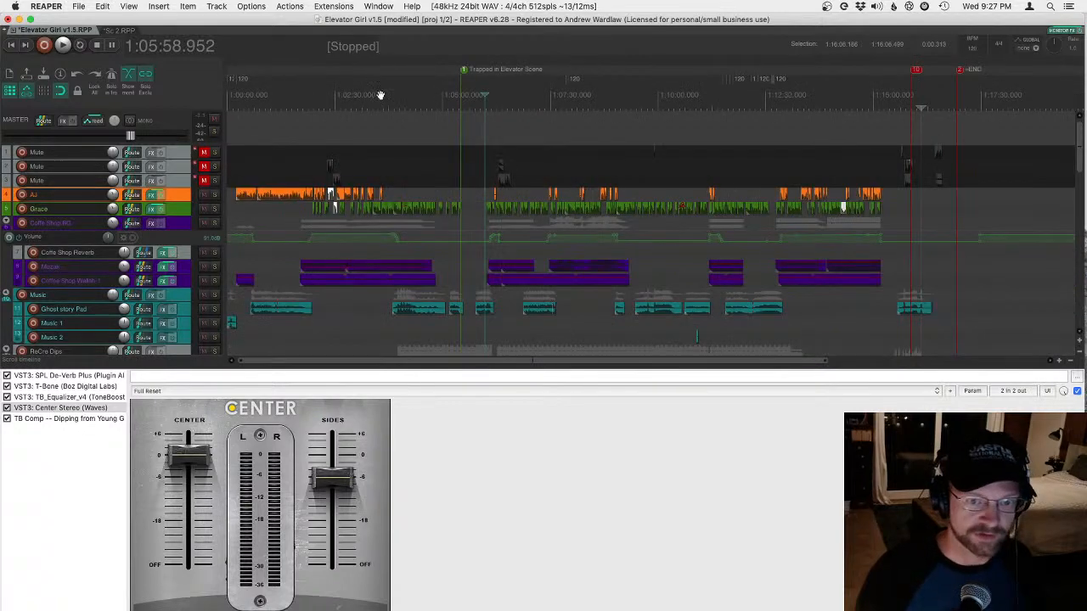
left_click(271, 96)
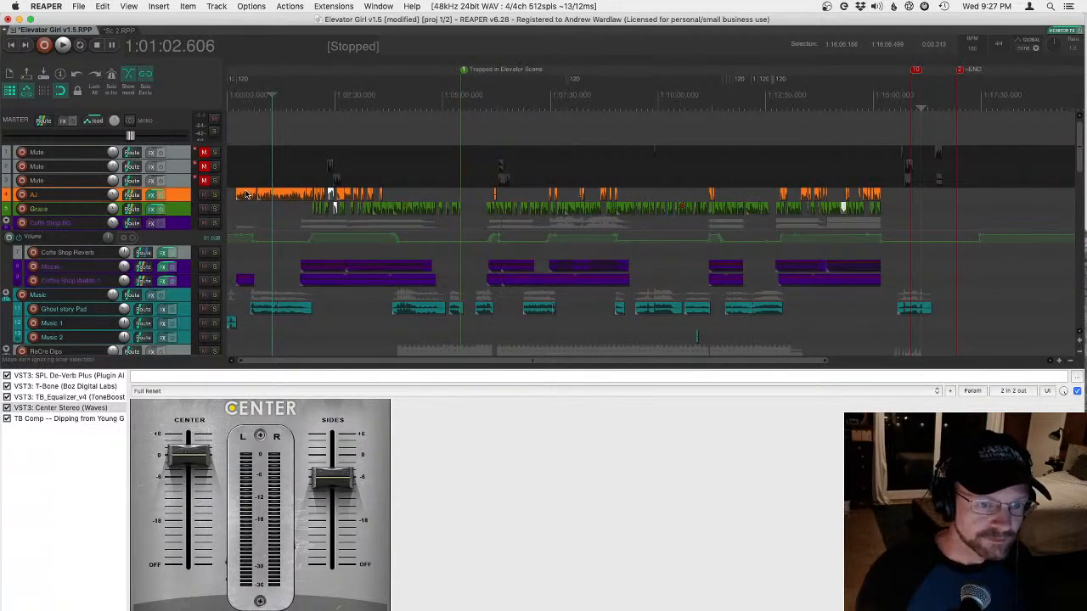
scroll(247, 195, "up", 3)
scroll(279, 204, "up", 3)
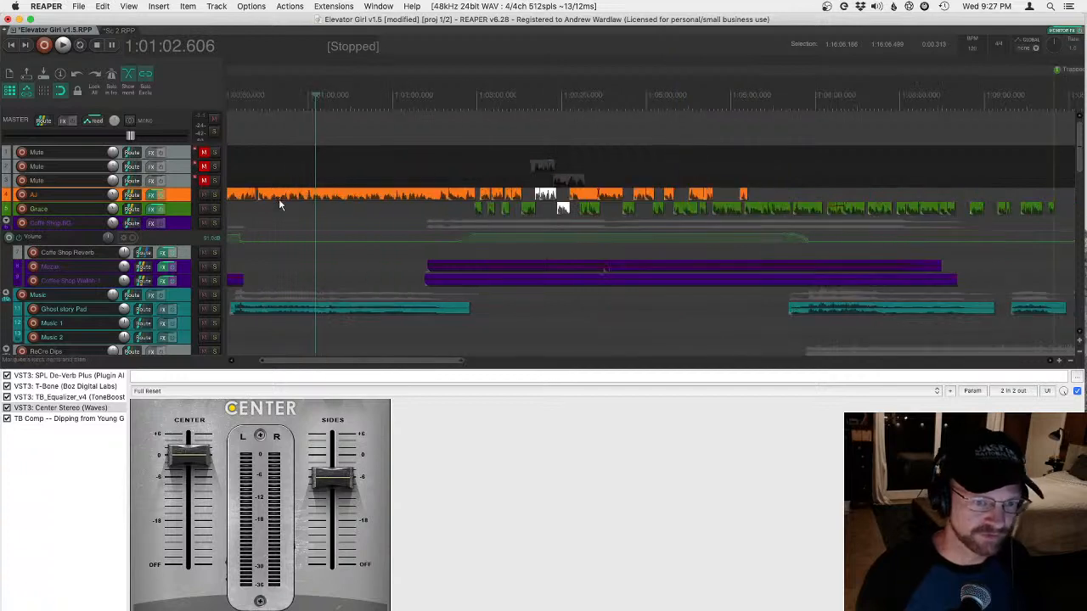
left_click(183, 196)
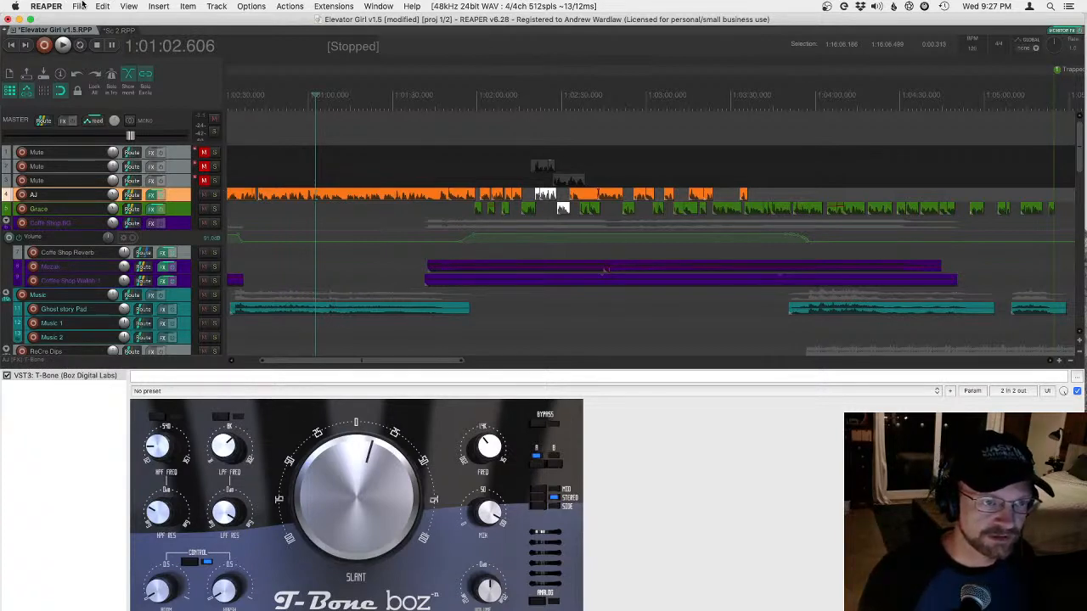
left_click(214, 194)
key("space")
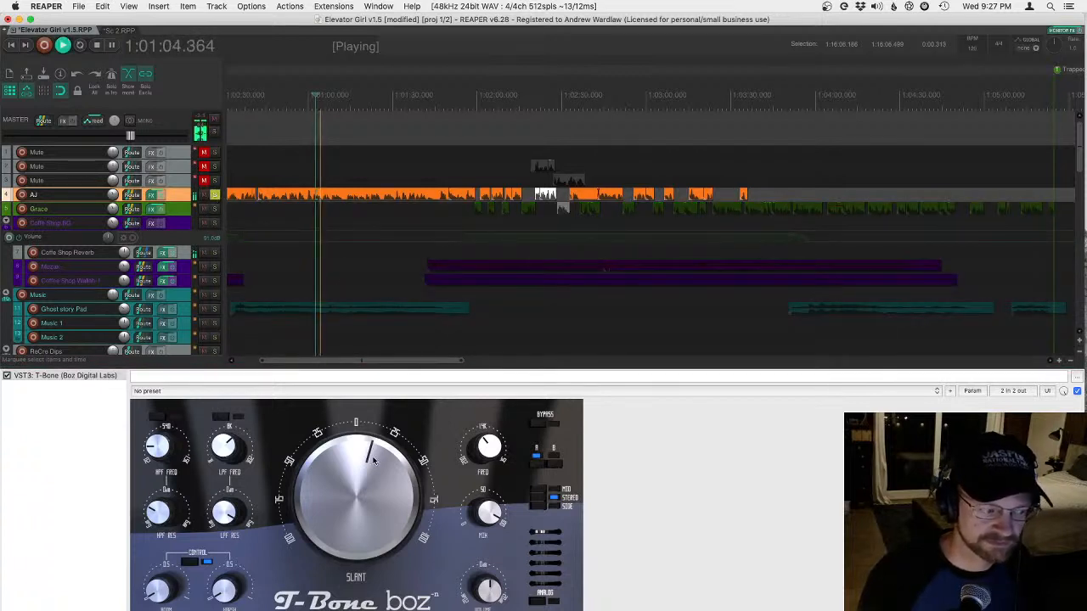
- Sweep T-Bone's Slant control far clockwise, far counter-clockwise and back clockwise past 50 while AJ plays, and stop playback
left_click_drag(371, 455, 344, 347)
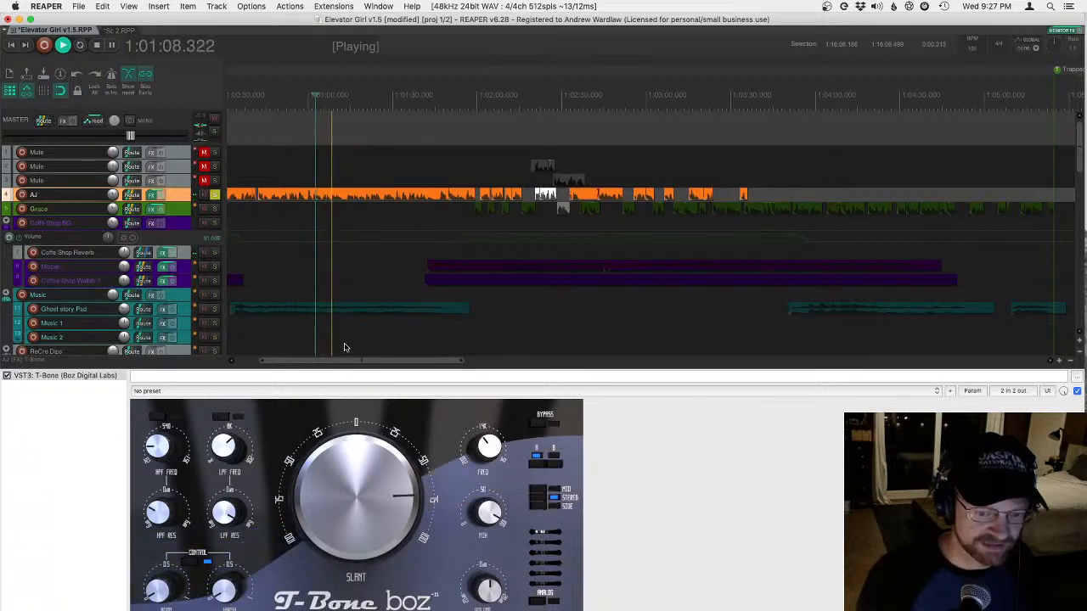
left_click_drag(346, 355, 369, 592)
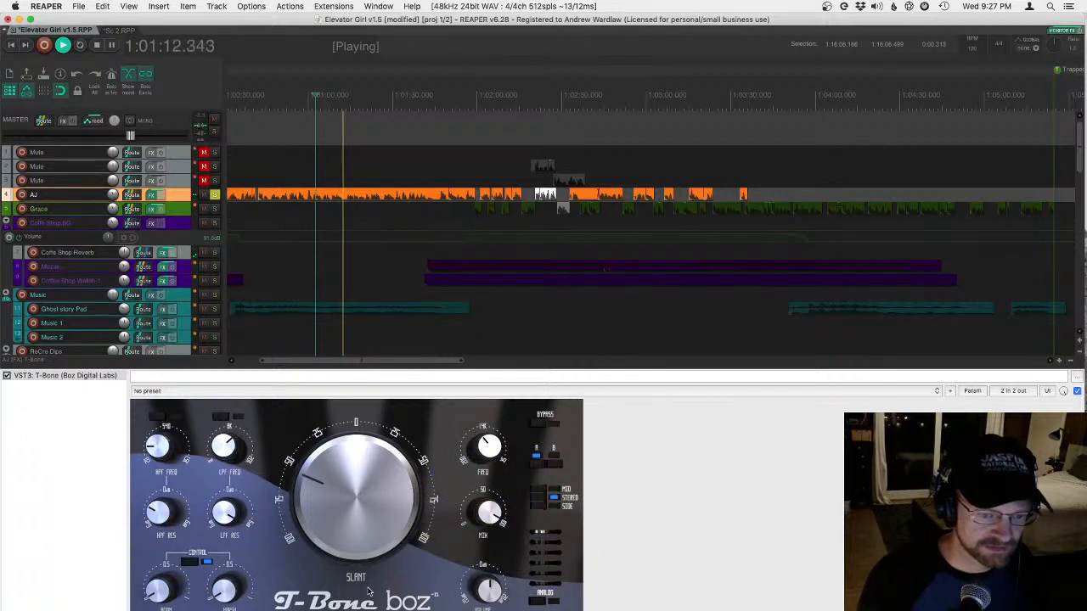
left_click_drag(368, 586, 339, 383)
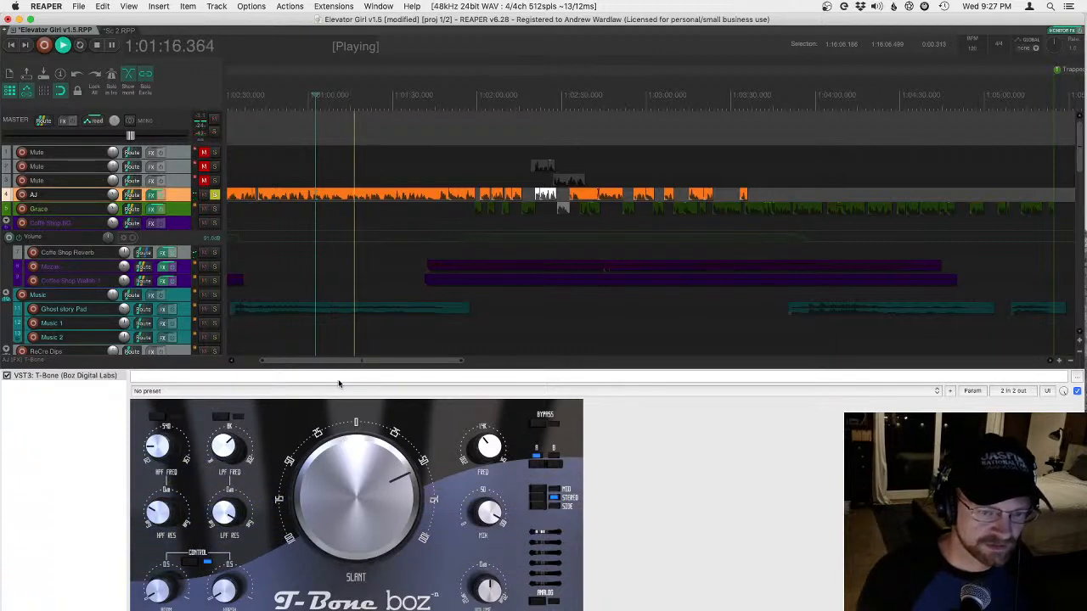
key("space")
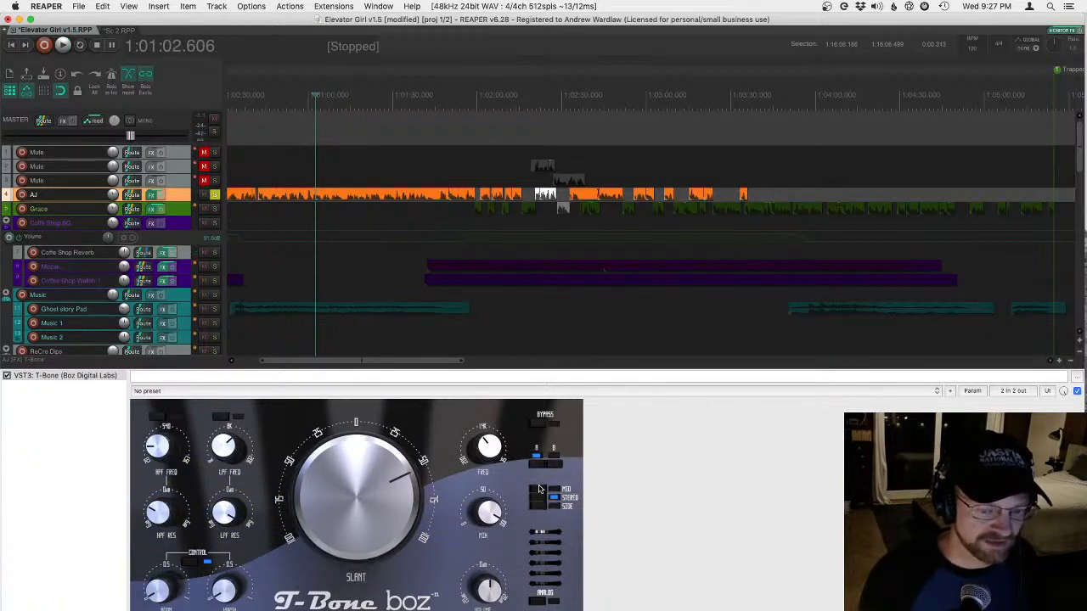
- Undo the Slant sweeps made on the T-Bone plug-in of the AJ track
key("super+z")
key("super+z")
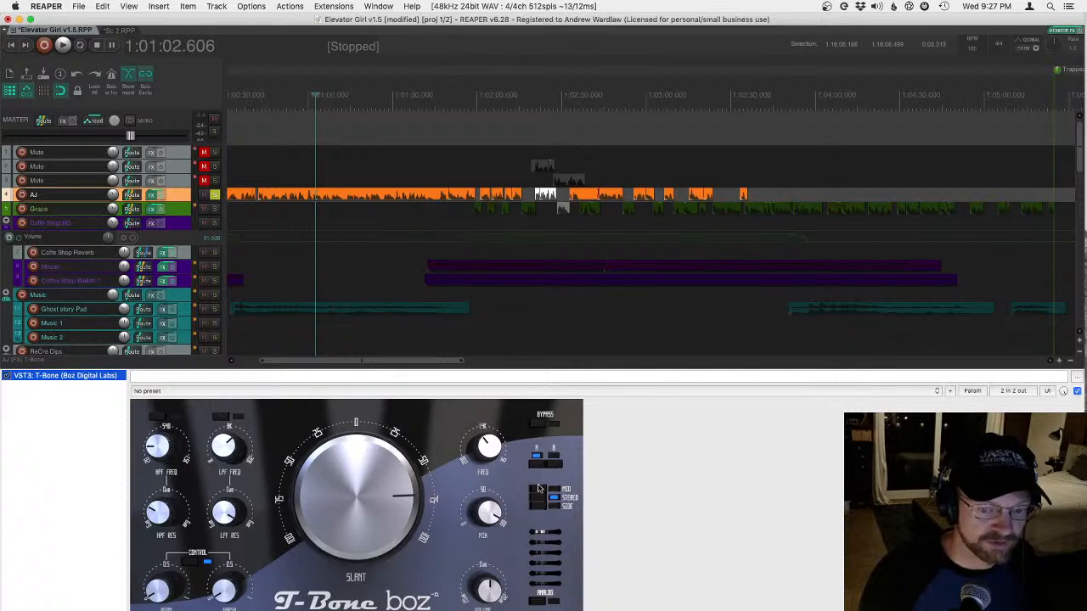
key("super+z")
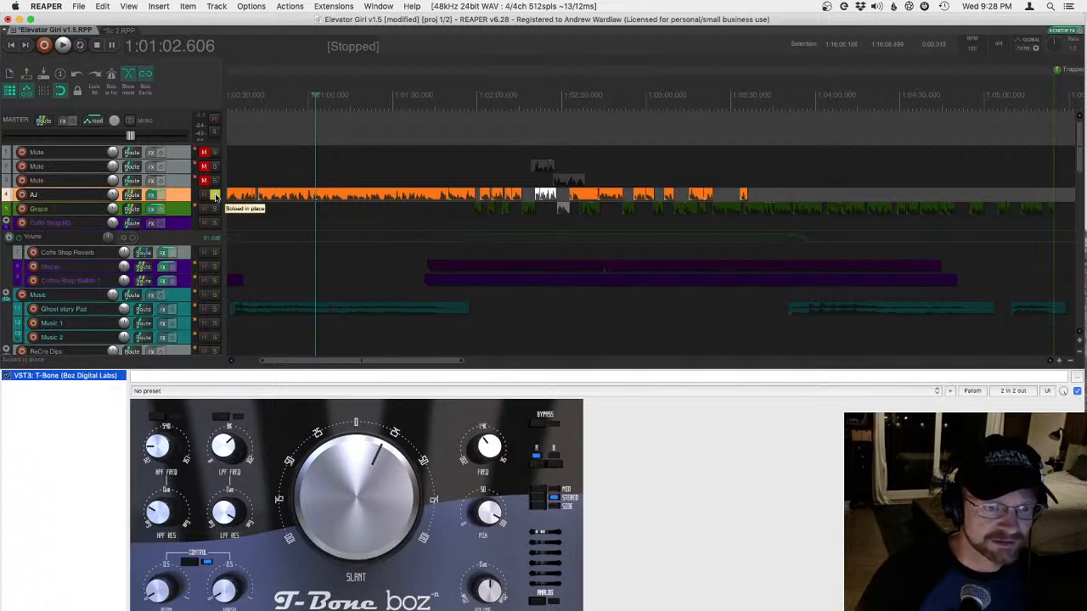
- Play the soloed AJ track from 1:01:02.606, bypass and re-enable T-Bone to compare the sound, stop playback and clear the solo
left_click(215, 196)
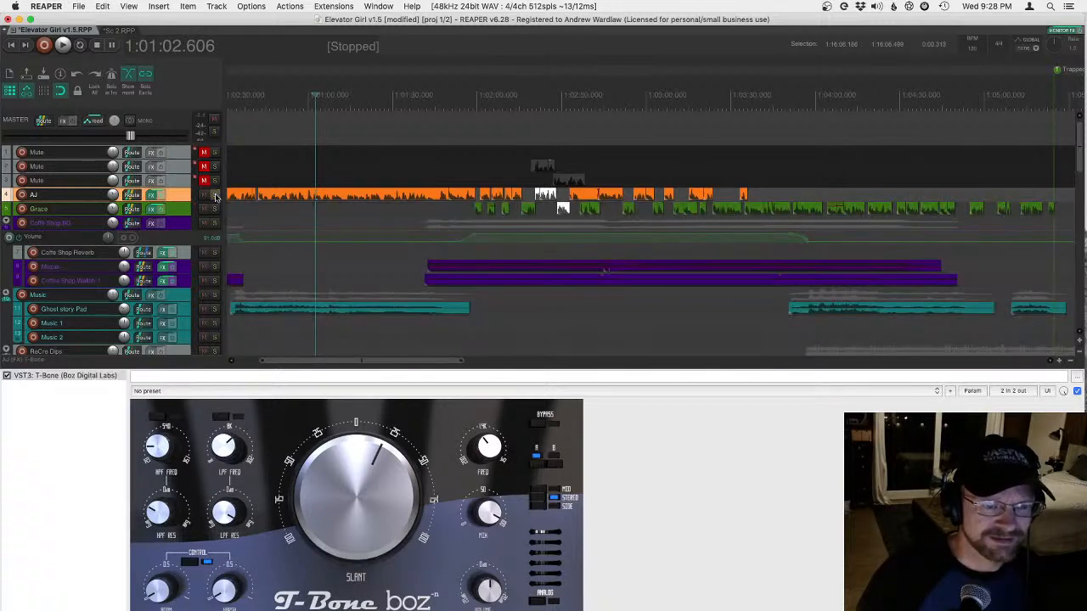
left_click(214, 196)
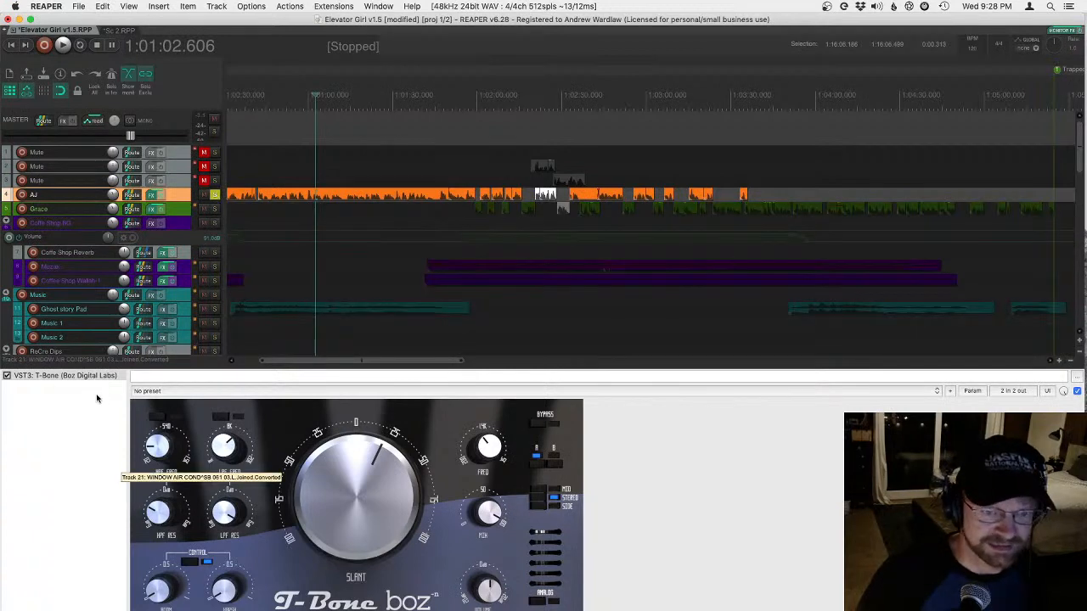
key("space")
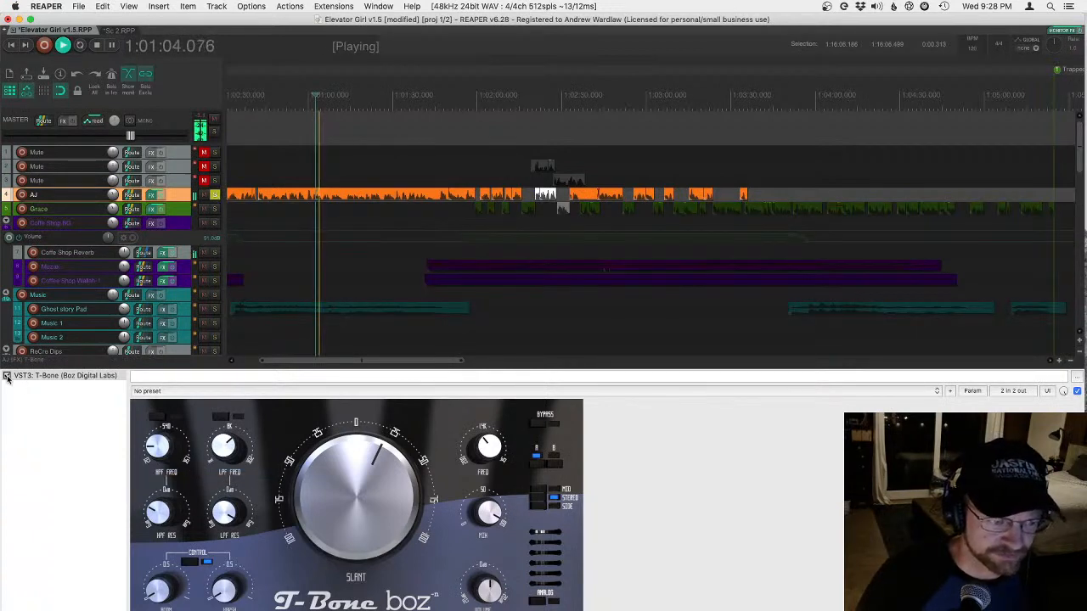
left_click(8, 378)
left_click(7, 377)
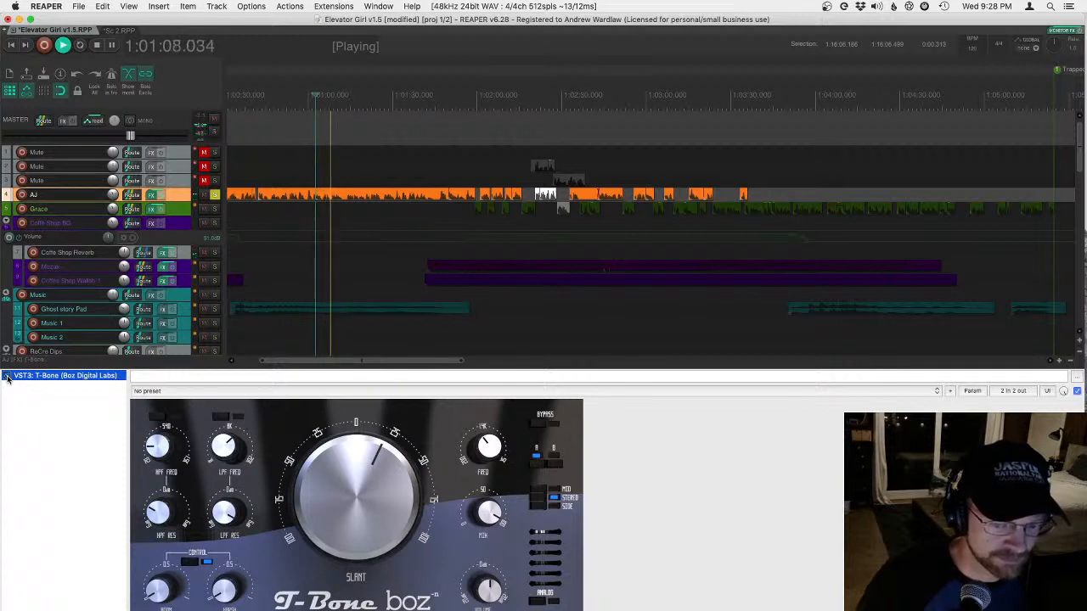
left_click(8, 377)
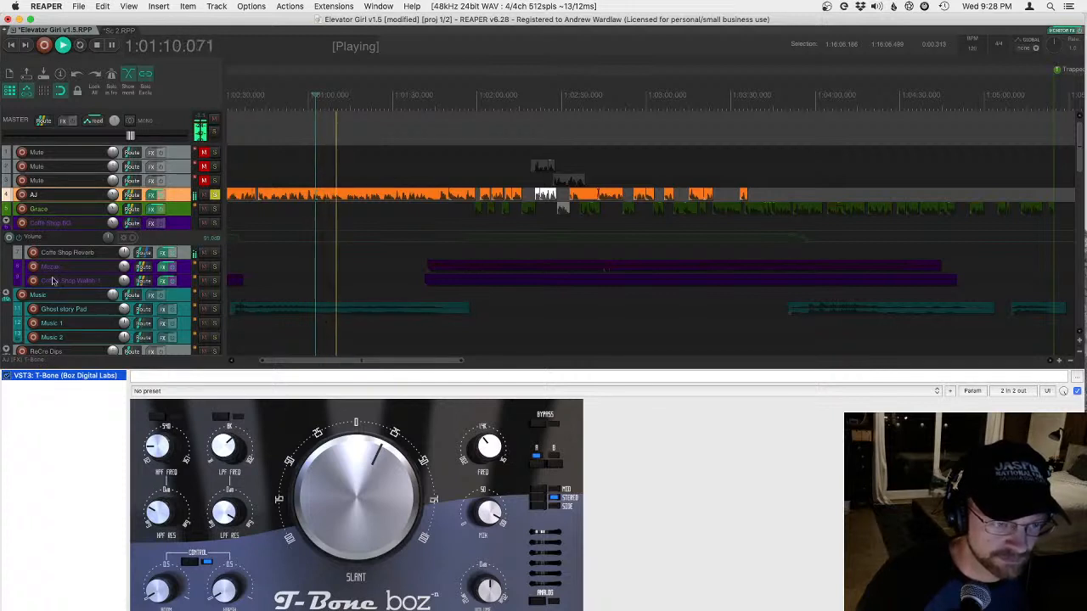
key("space")
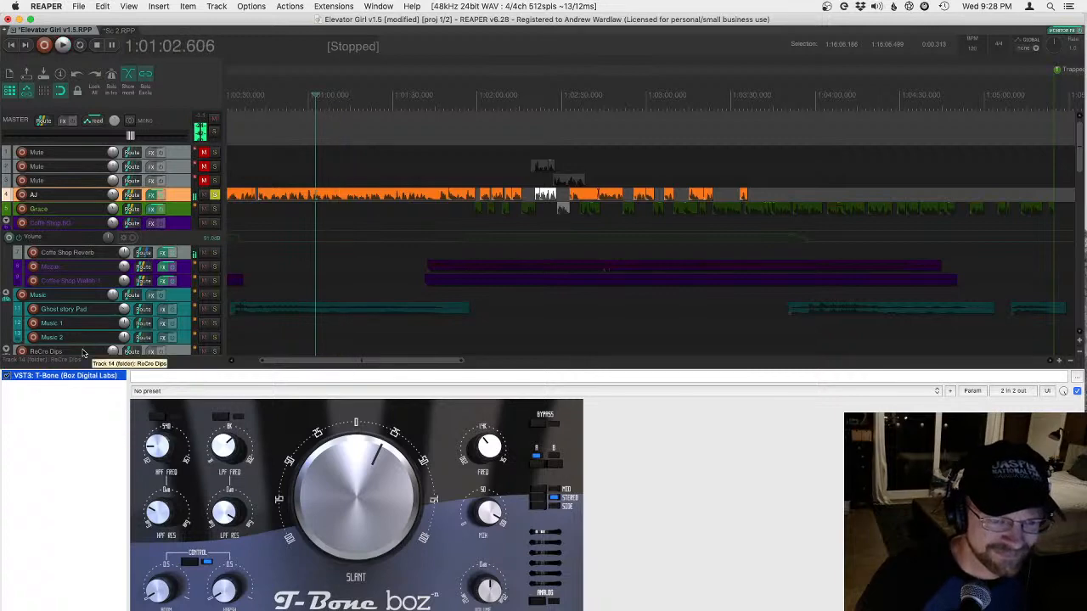
left_click(214, 195)
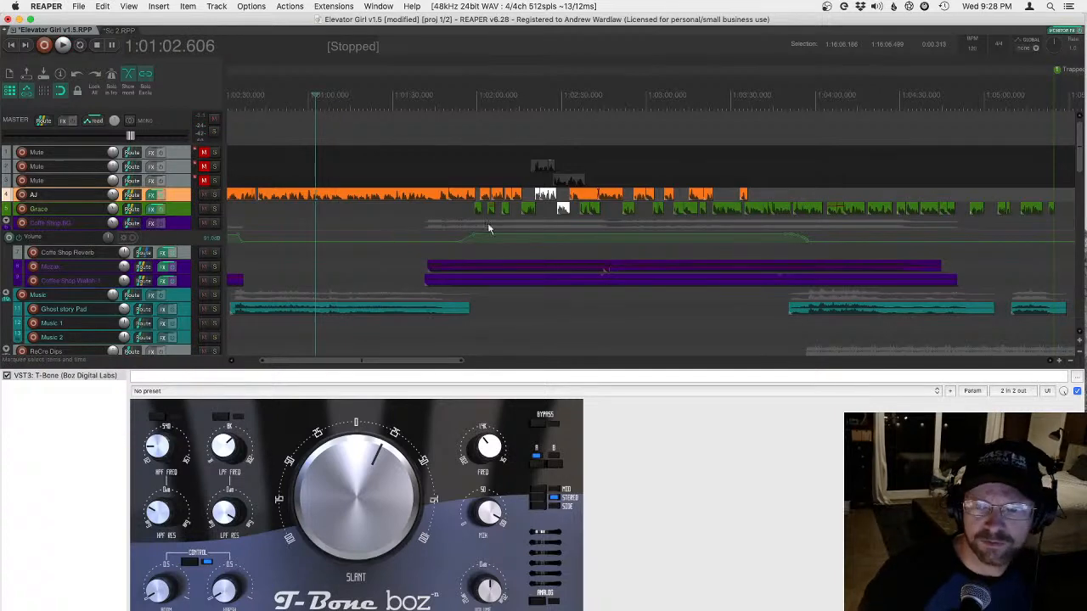
- Solo the Grace track and play it from 1:03:35.868, bypassing and re-enabling T-Bone to compare the sound
left_click(760, 95)
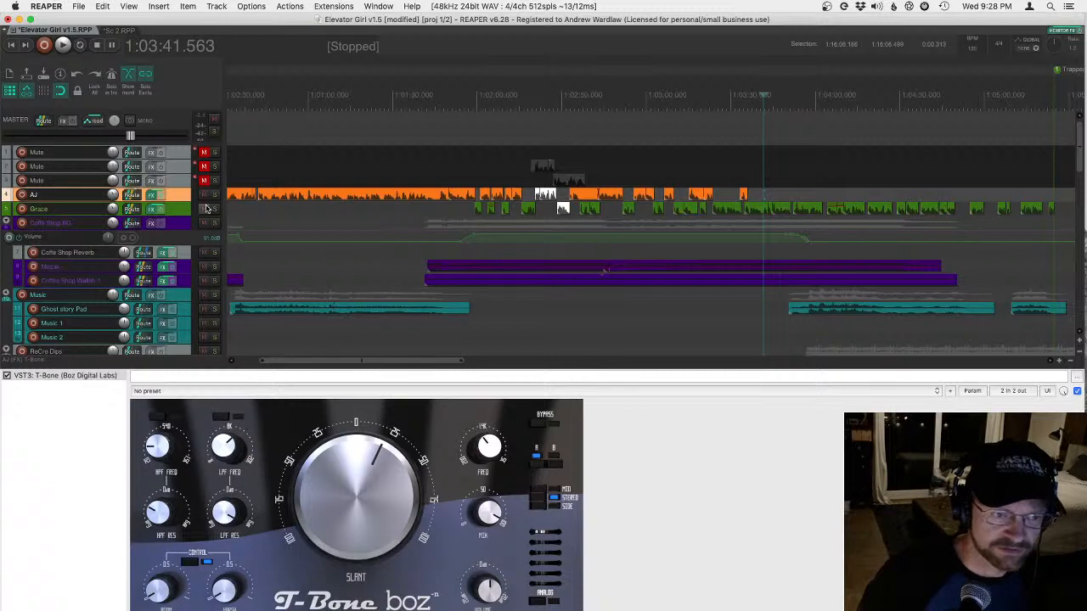
left_click(214, 210)
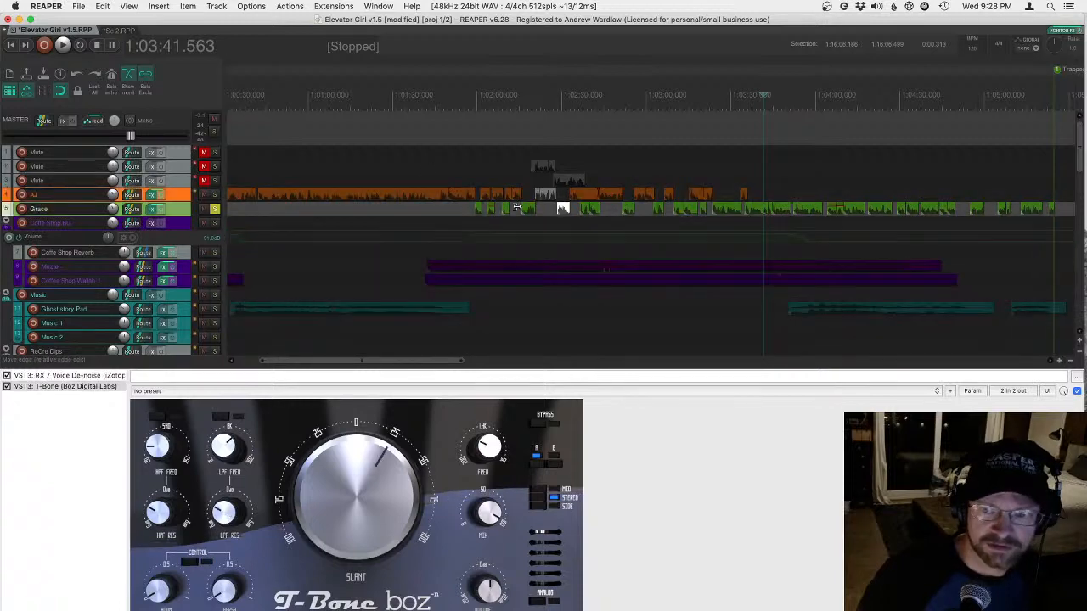
left_click(753, 95)
left_click(645, 96)
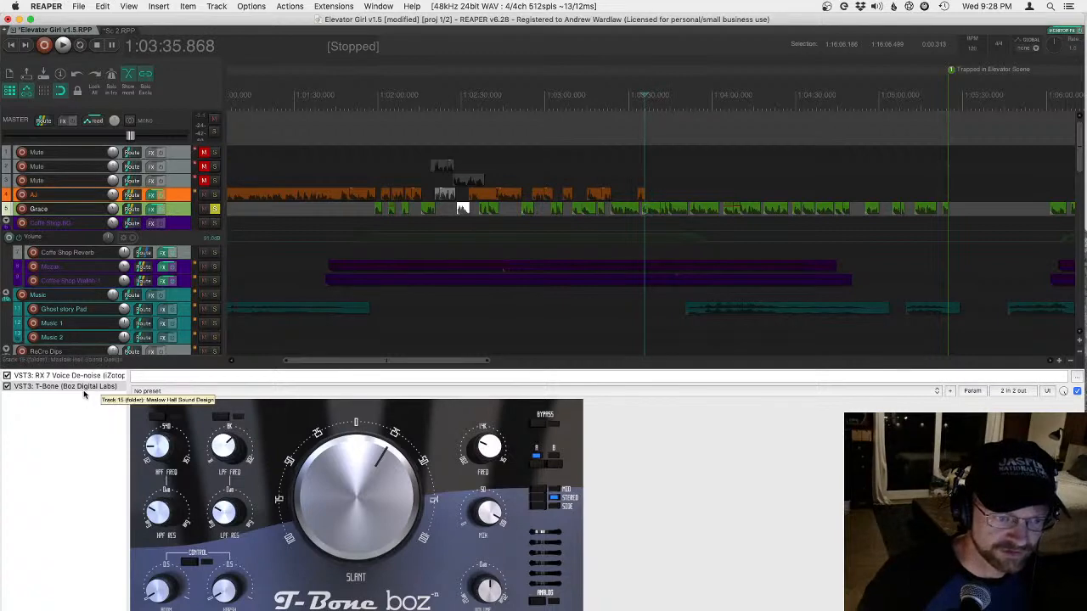
key("space")
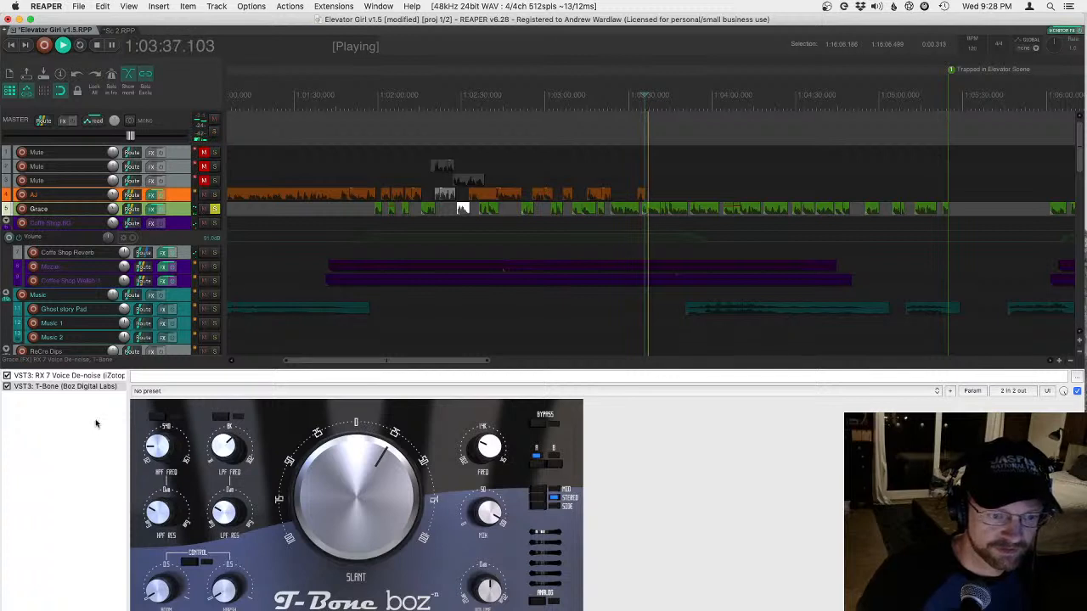
left_click(7, 387)
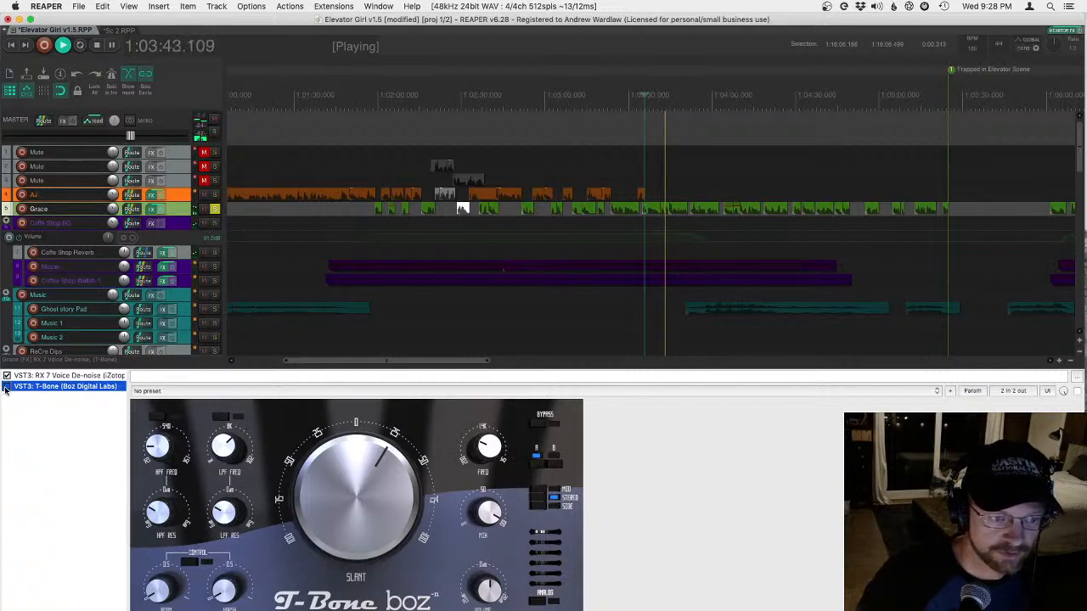
left_click(7, 388)
key("space")
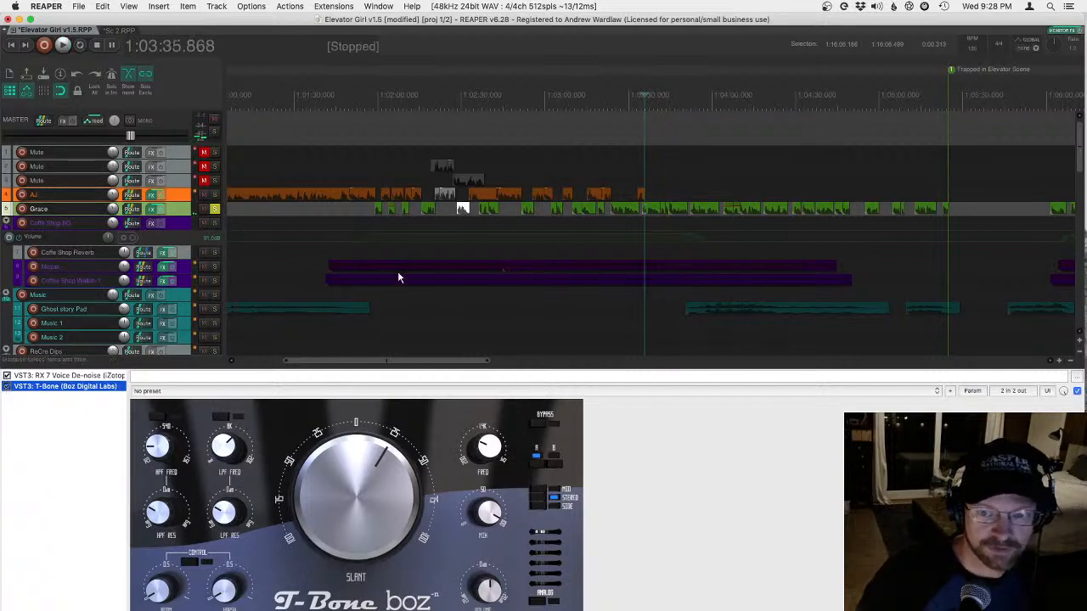
- Play the soloed Grace track briefly from 1:03:41.563, stop playback and clear its solo
left_click(665, 187)
left_click(660, 185)
key("space")
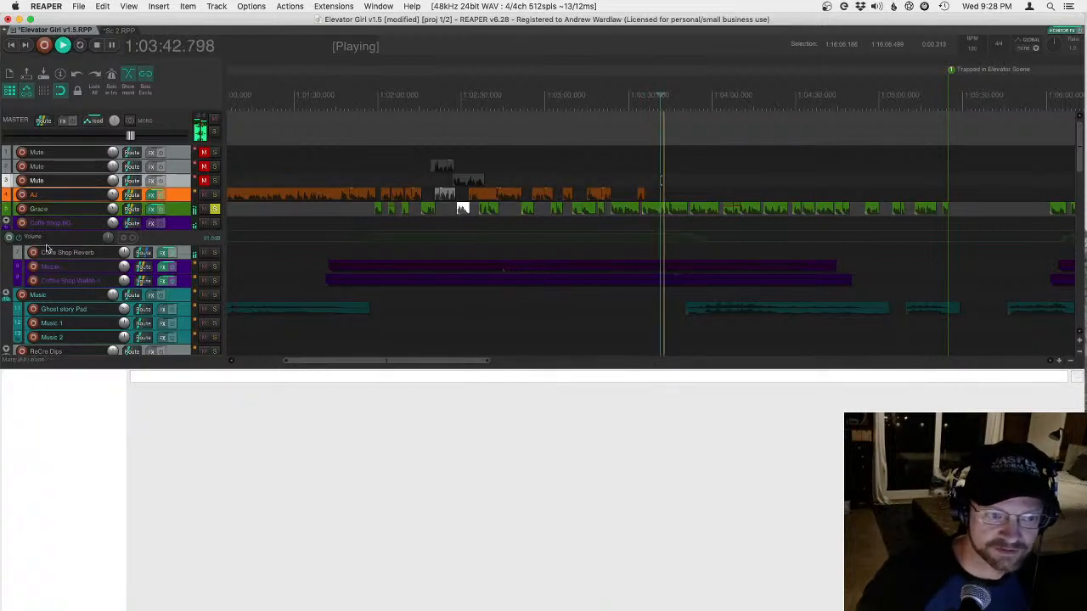
key("space")
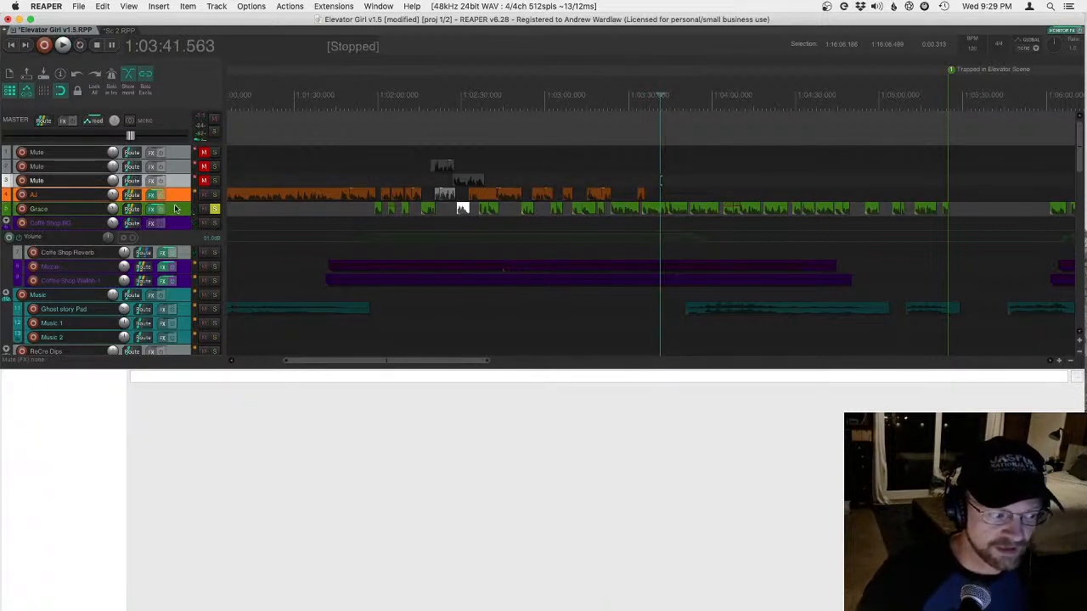
left_click(214, 209)
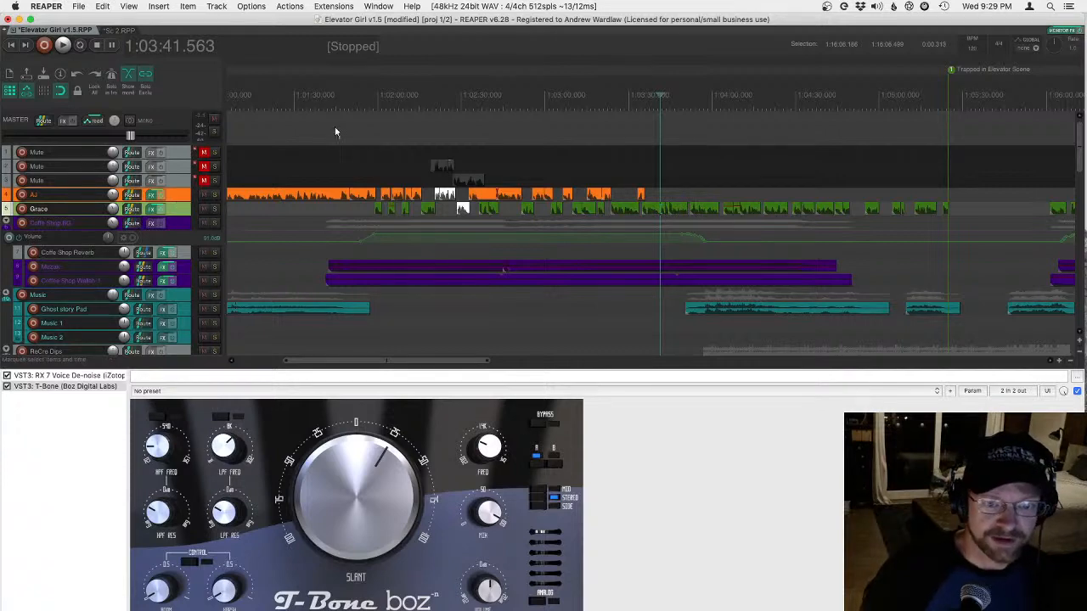
- Play the full mix from 1:02:02.316, with AJ and Grace over the coffee shop background, and stop playback
left_click(383, 89)
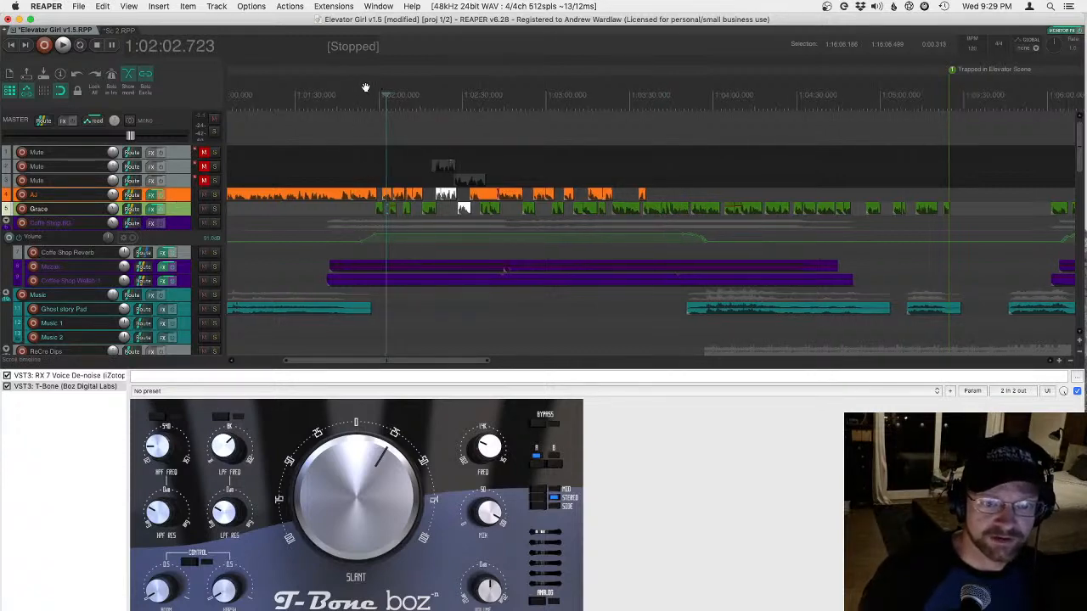
left_click(388, 100)
left_click_drag(384, 103, 538, 73)
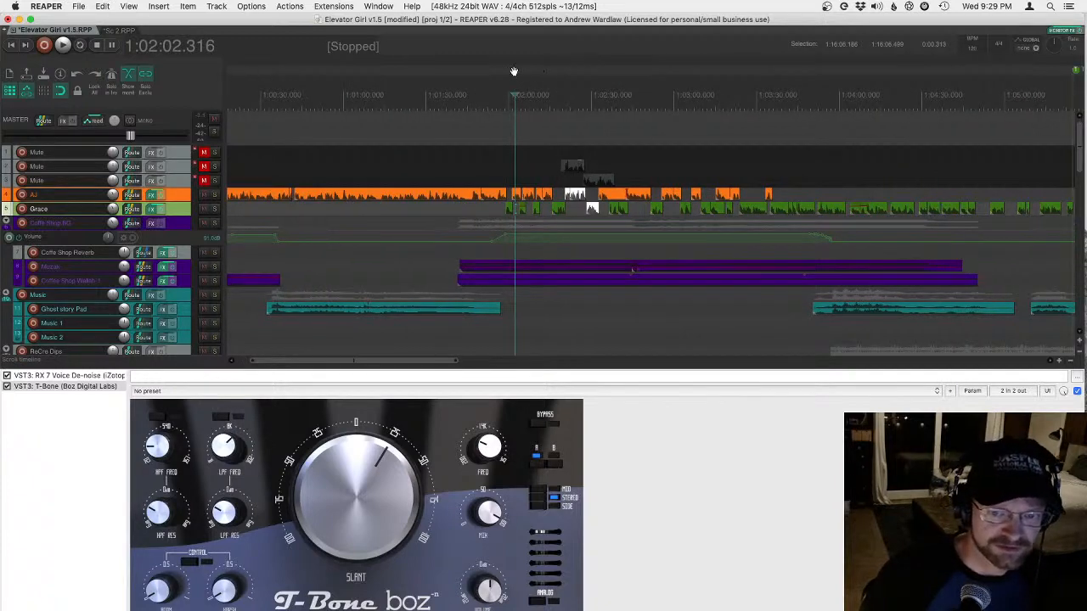
key("space")
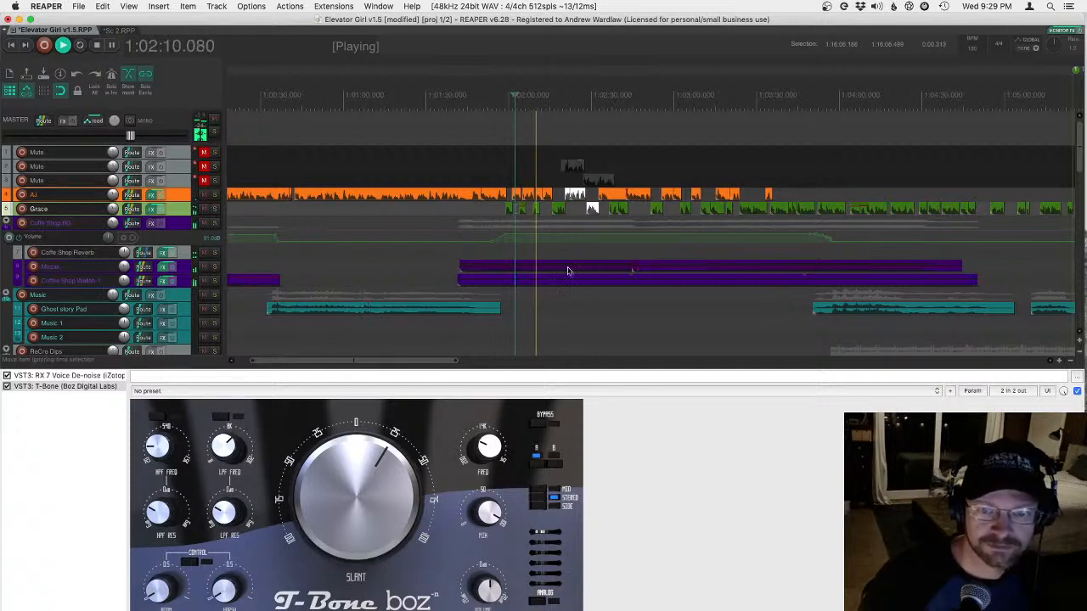
left_click_drag(552, 235, 554, 243)
key("space")
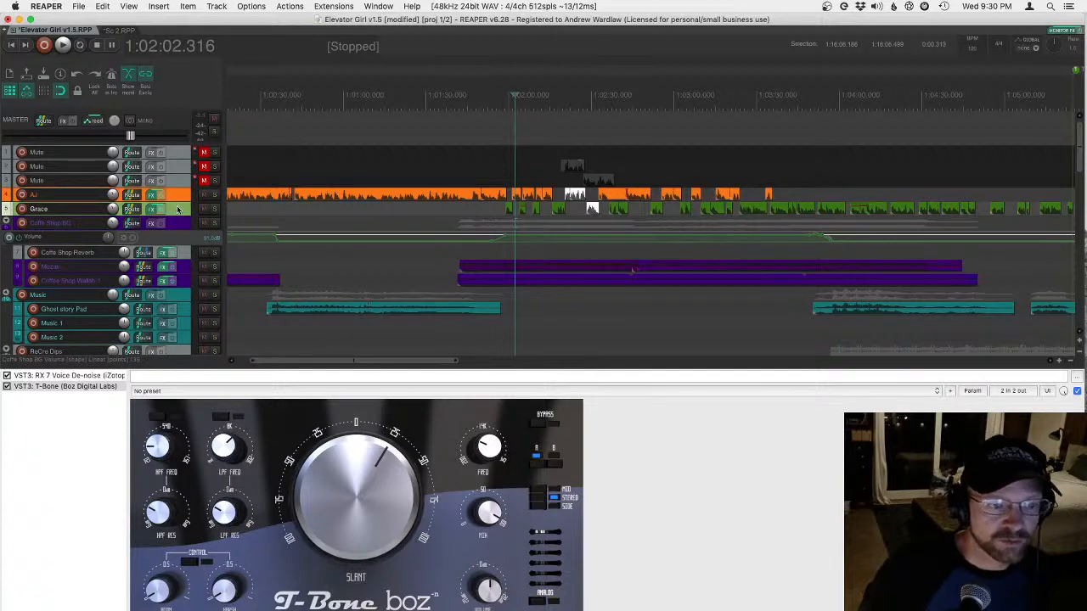
- Compare the effect chains on the Coffe Shop Reverb and Grace tracks
left_click(188, 258)
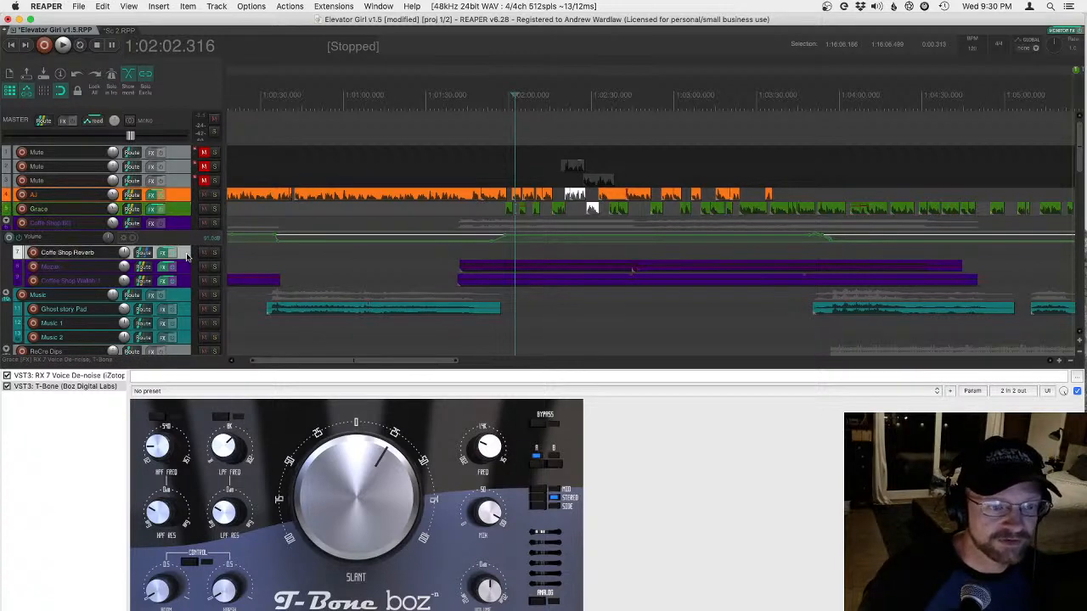
left_click(162, 252)
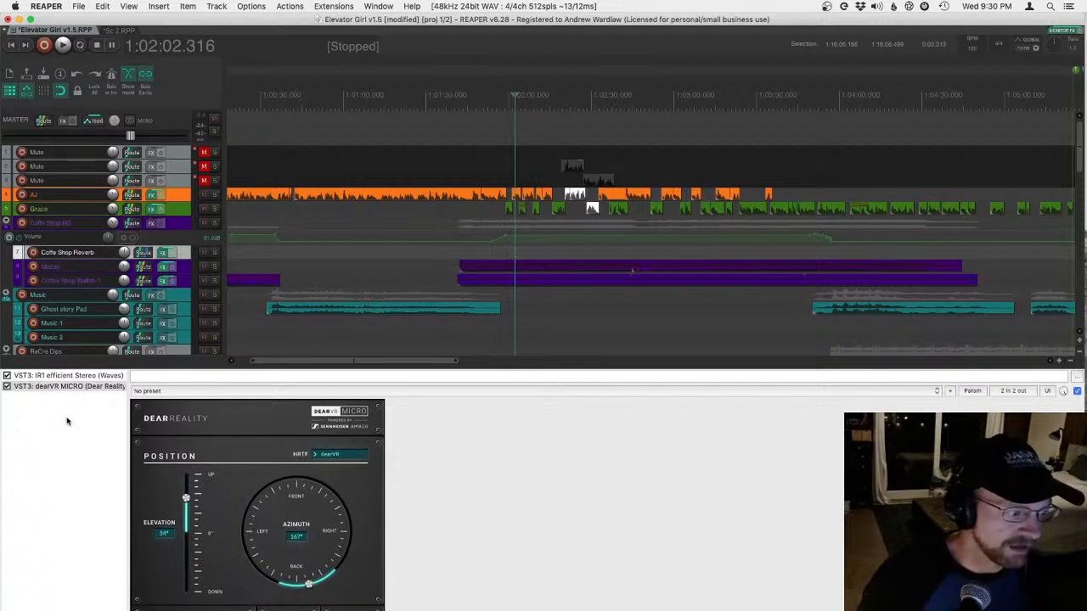
left_click(185, 211)
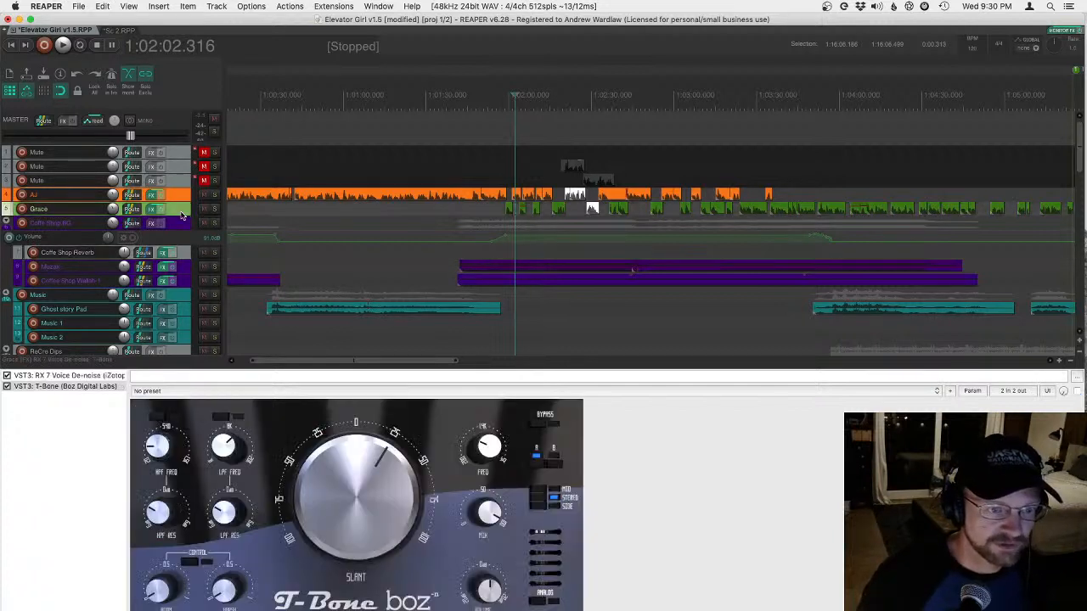
- Bring up the mixer for the Grace track, inspect the track's routing and its send to Coffe Shop Reverb, and close the routing window
key("super+m")
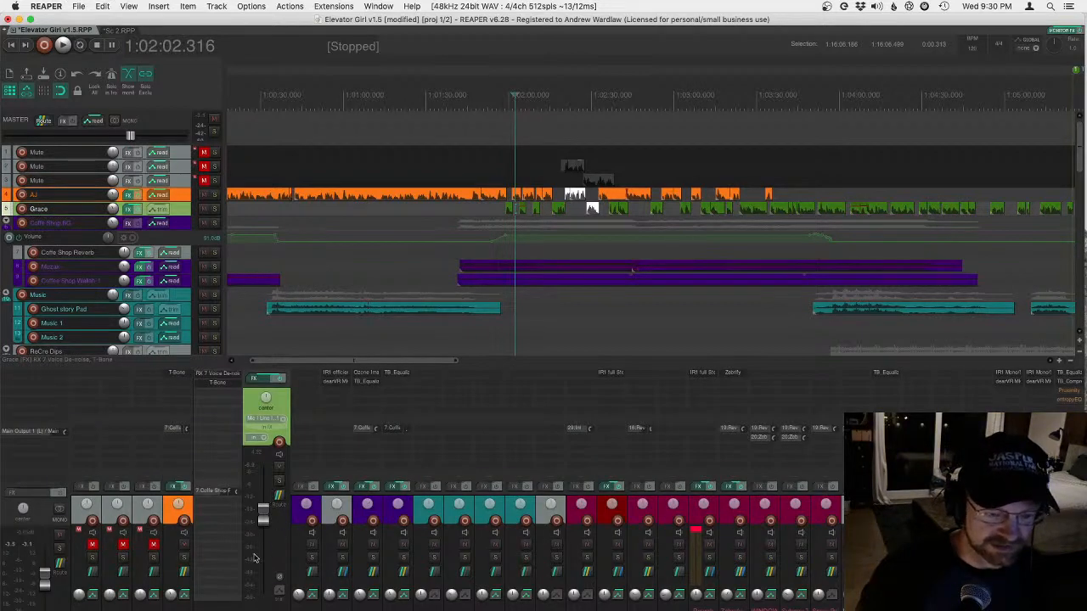
left_click(279, 499)
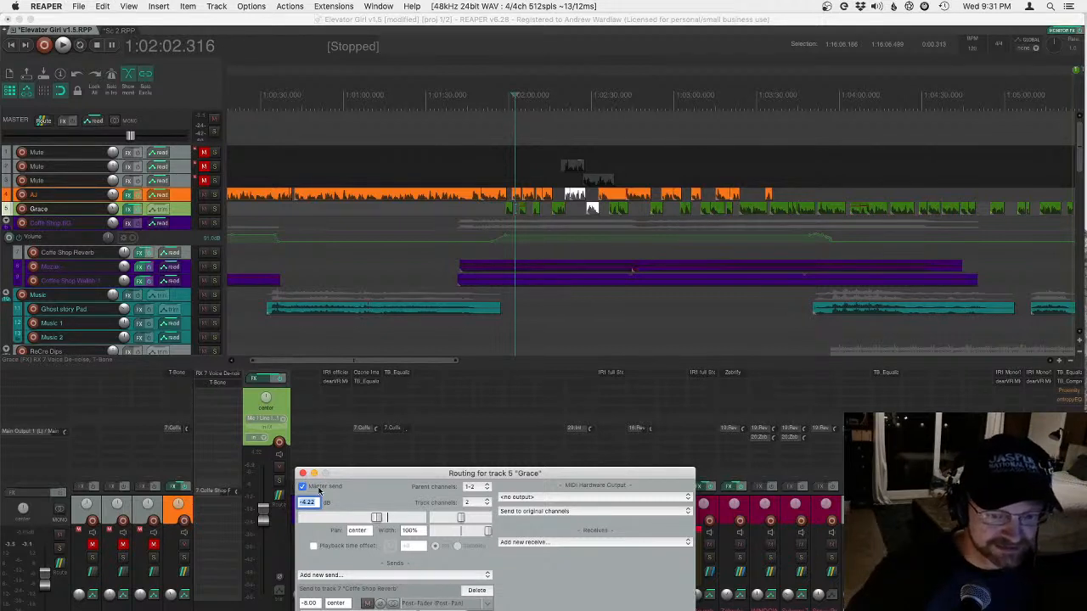
left_click(302, 473)
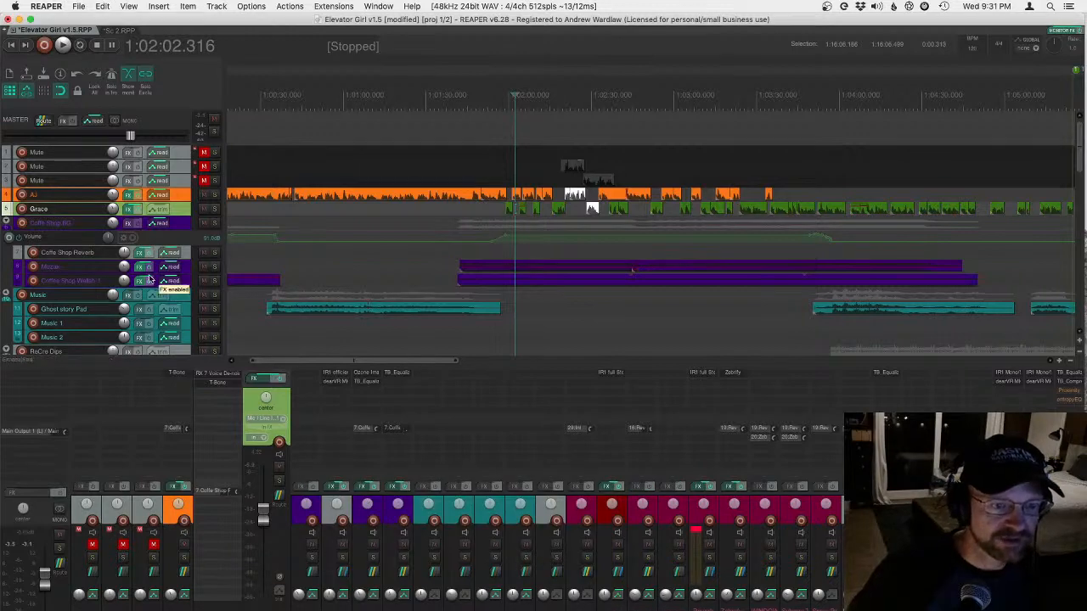
- Compare the mixer strips of the Coffe Shop Reverb and AJ tracks, including AJ's send, and return to Coffe Shop Reverb
left_click(186, 255)
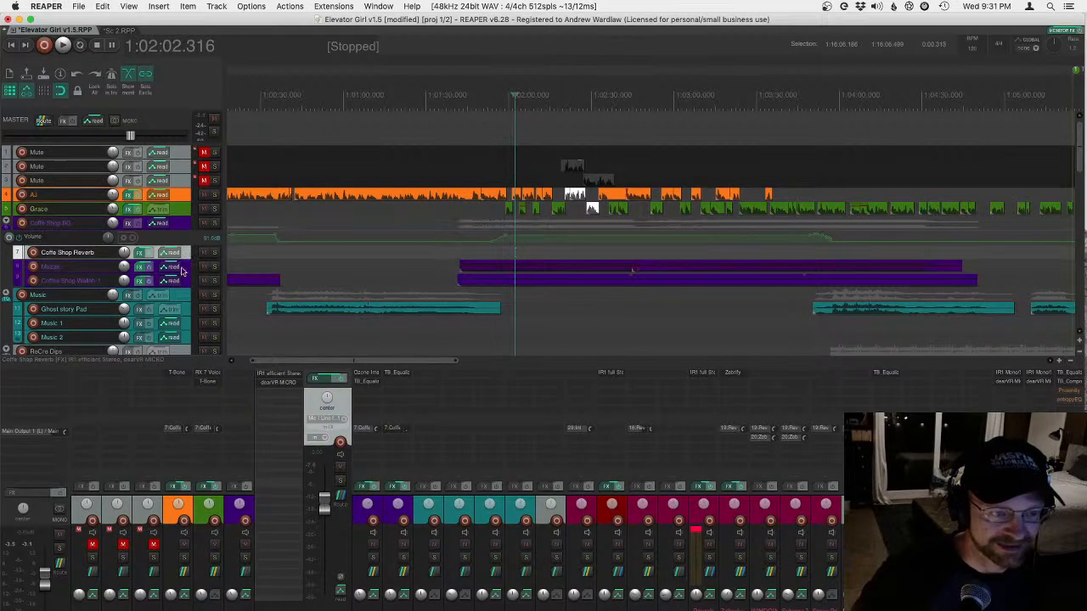
left_click(184, 197)
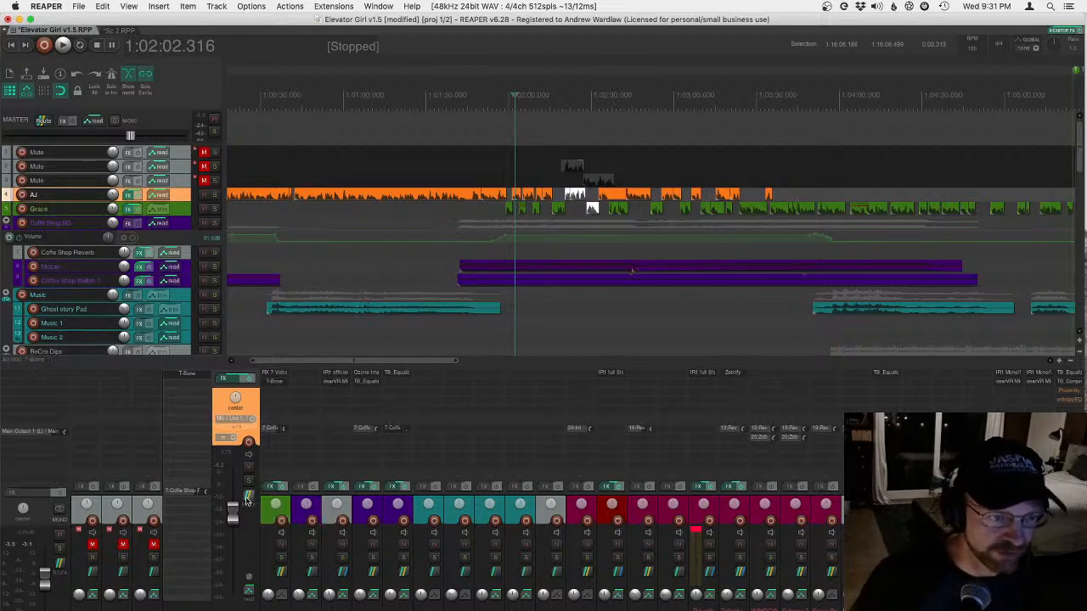
left_click(185, 258)
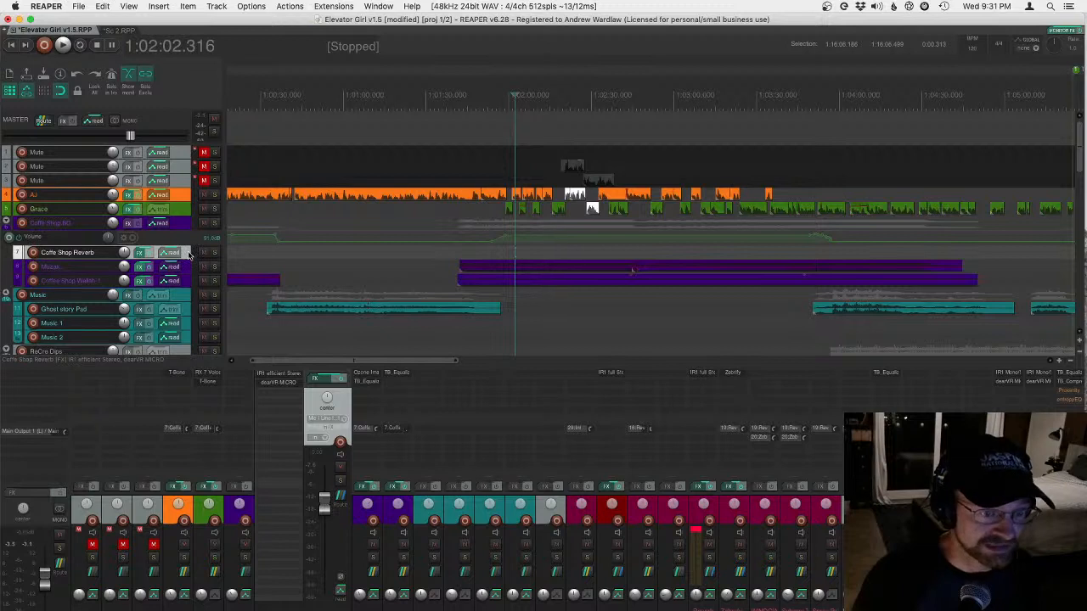
- Show the Coffe Shop Reverb effects chain and examine the IR1 efficient Stereo and dearVR MICRO plug-in settings
left_click(141, 254)
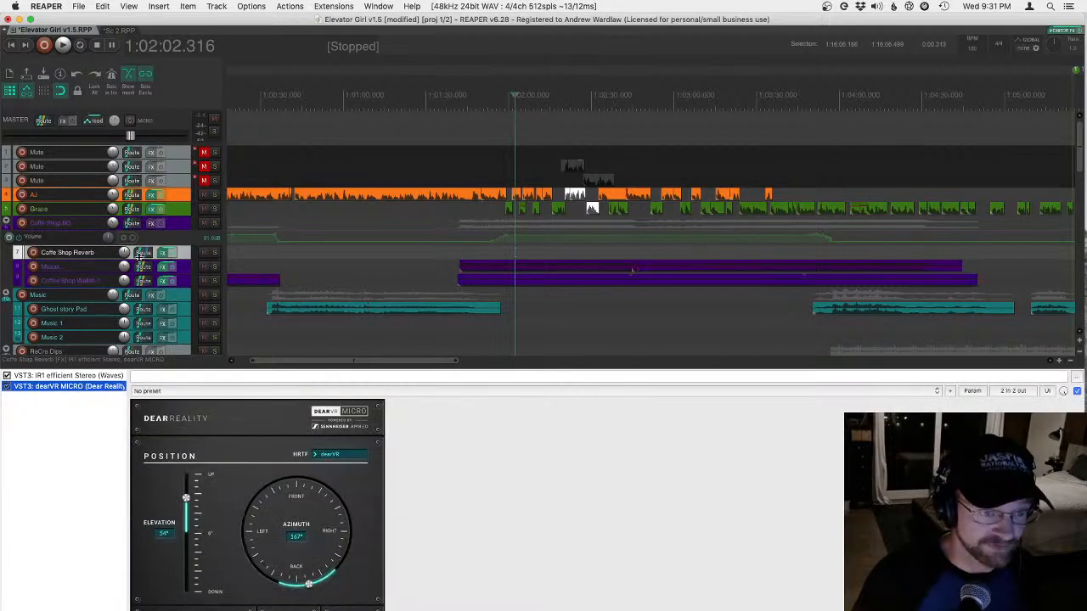
left_click(38, 498)
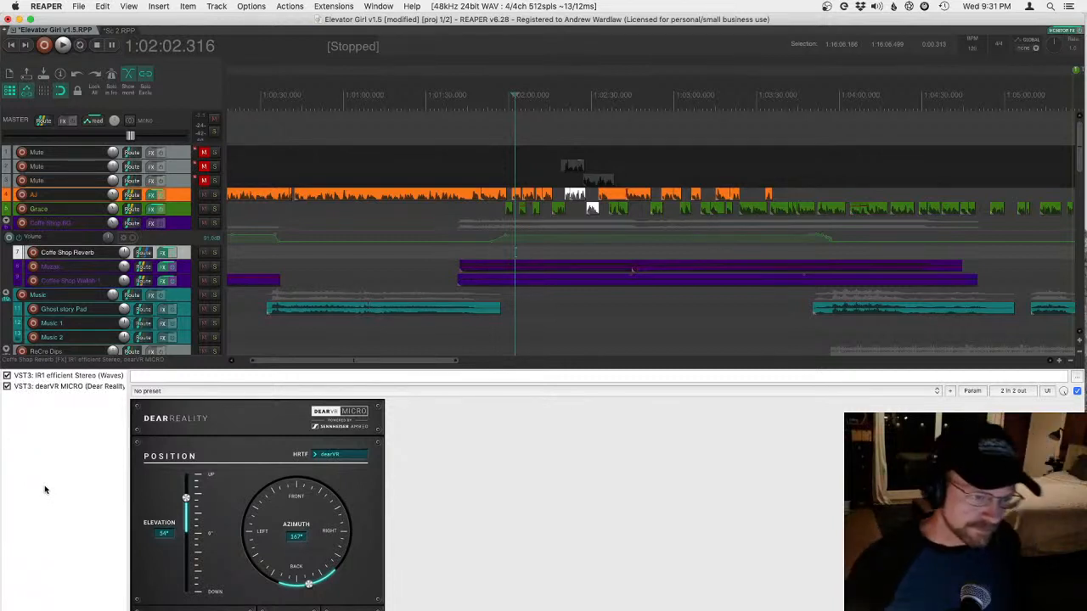
left_click(89, 377)
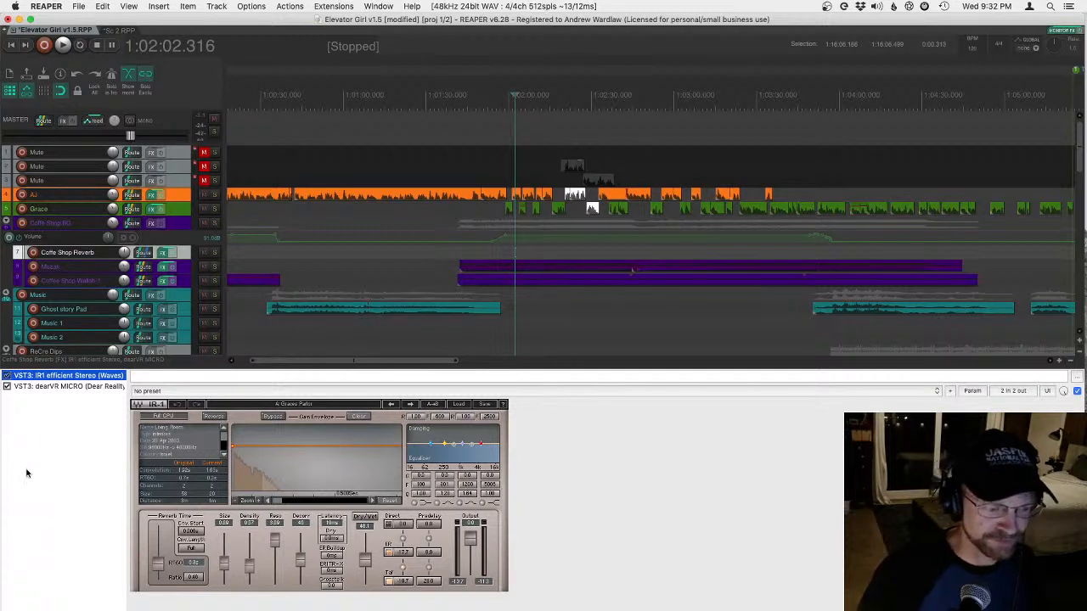
left_click(75, 386)
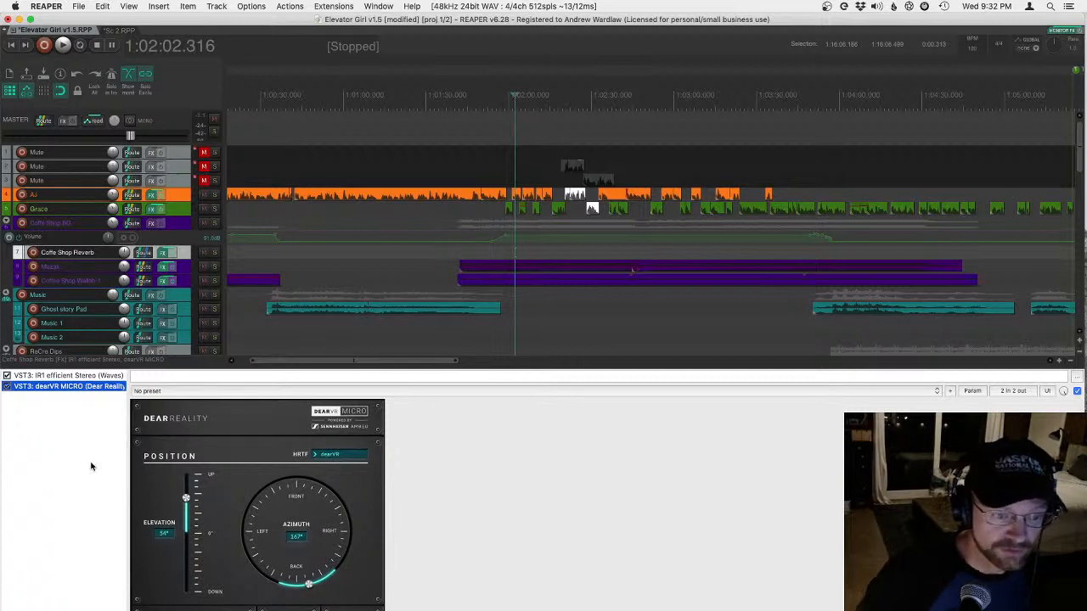
- Solo the Coffe Shop BG and Coffe Shop Reverb tracks and audition them, bypassing dearVR MICRO during playback and re-enabling it after stopping
left_click(215, 225)
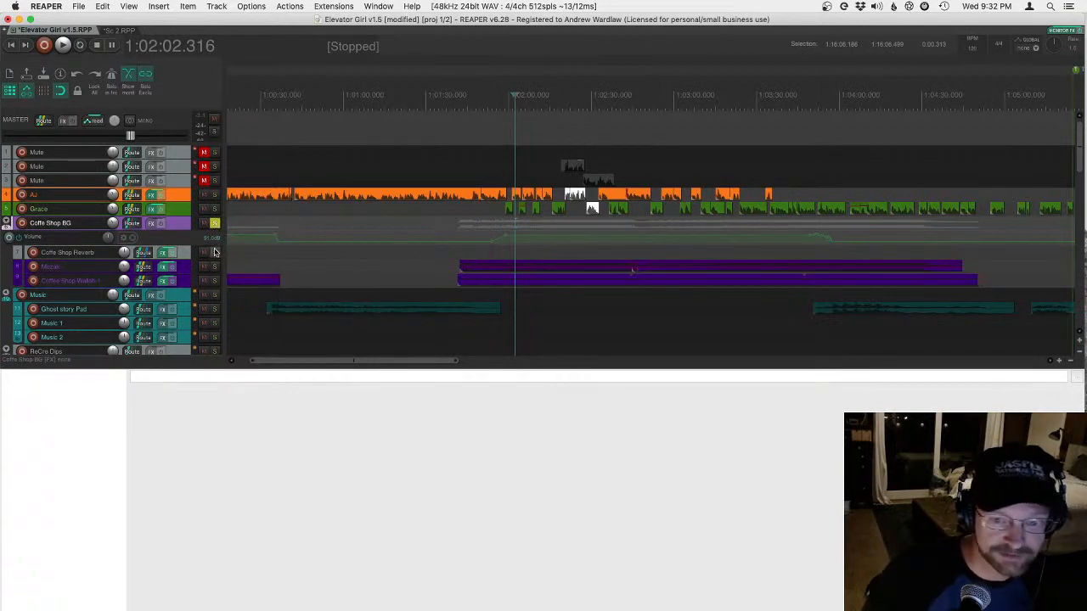
left_click(216, 252)
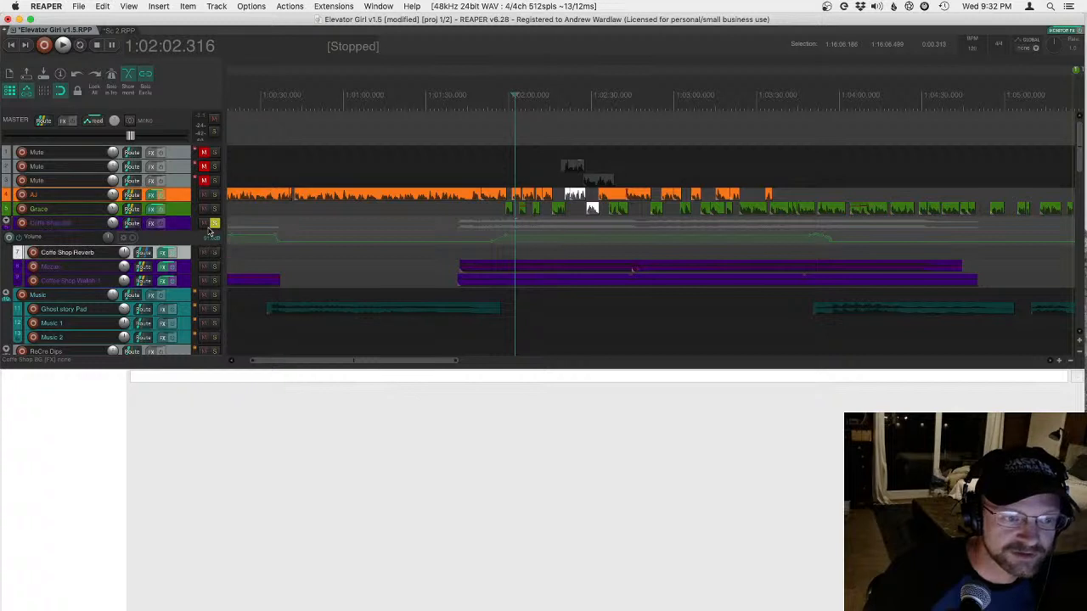
key("space")
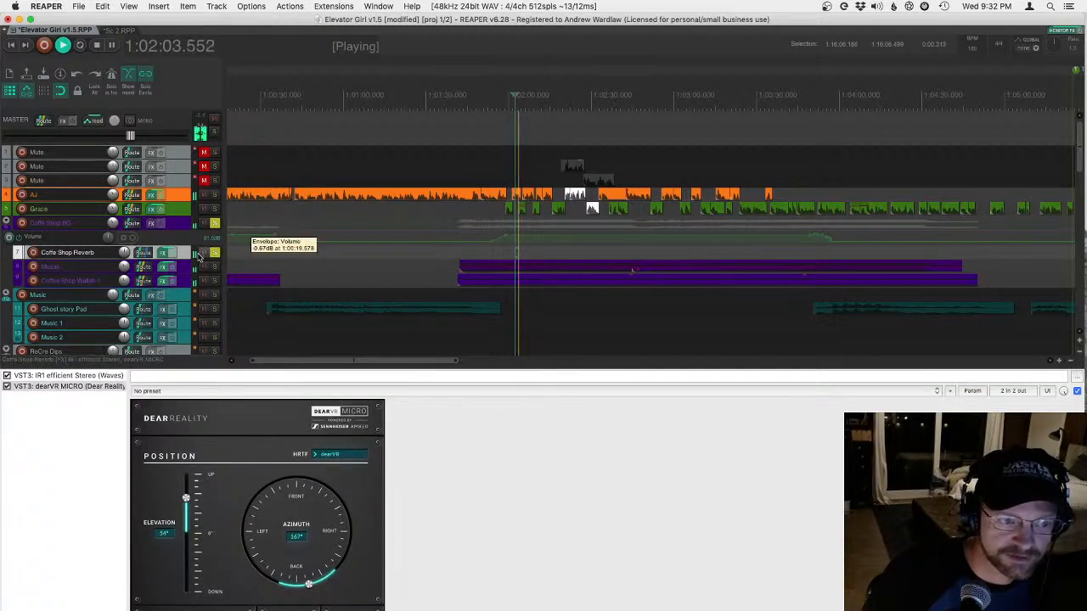
left_click(7, 388)
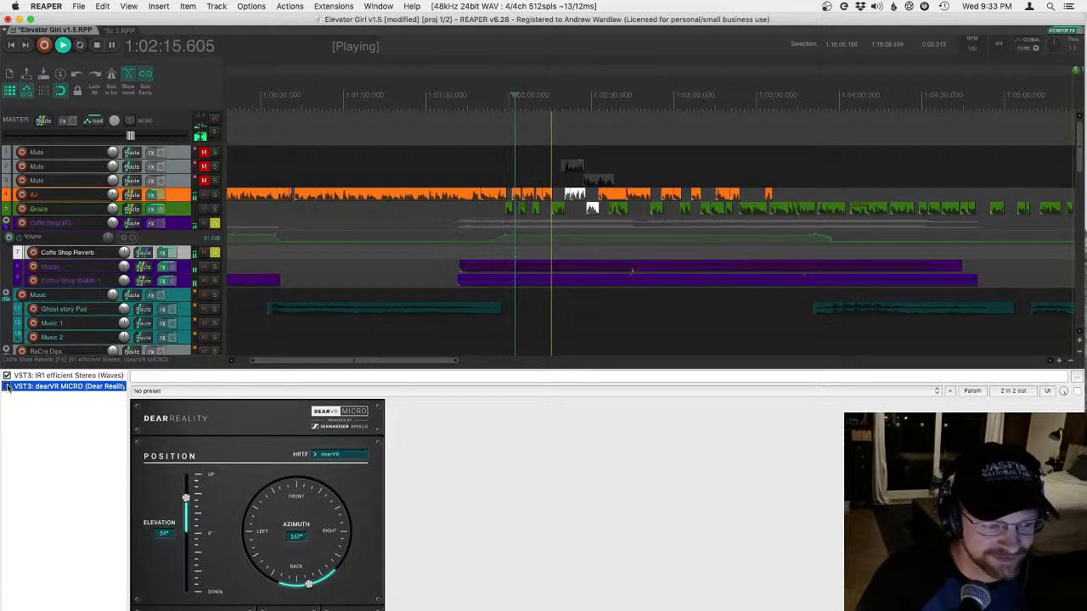
key("space")
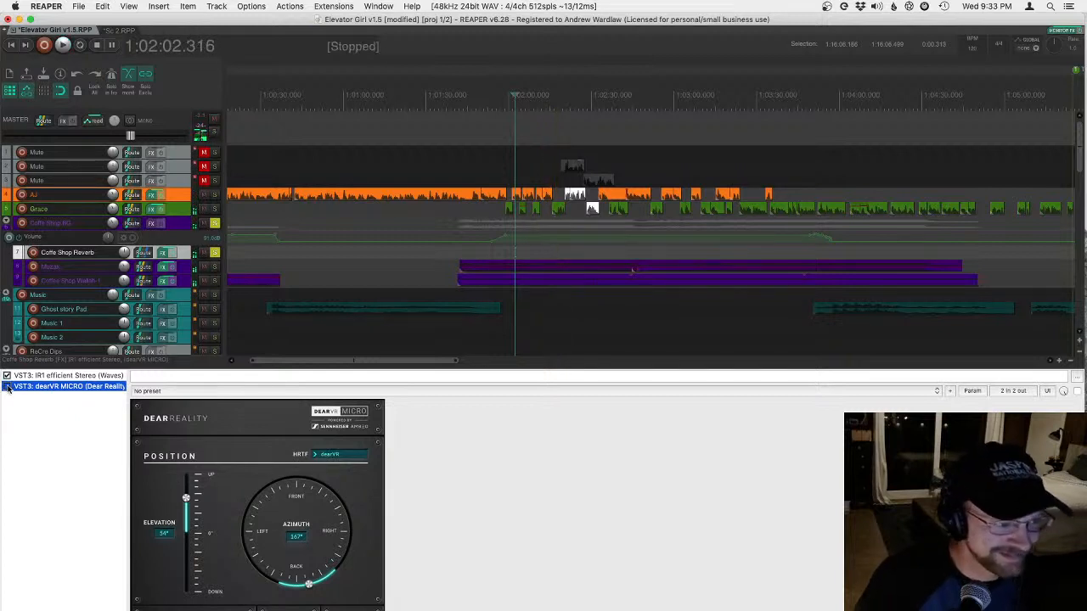
left_click(7, 387)
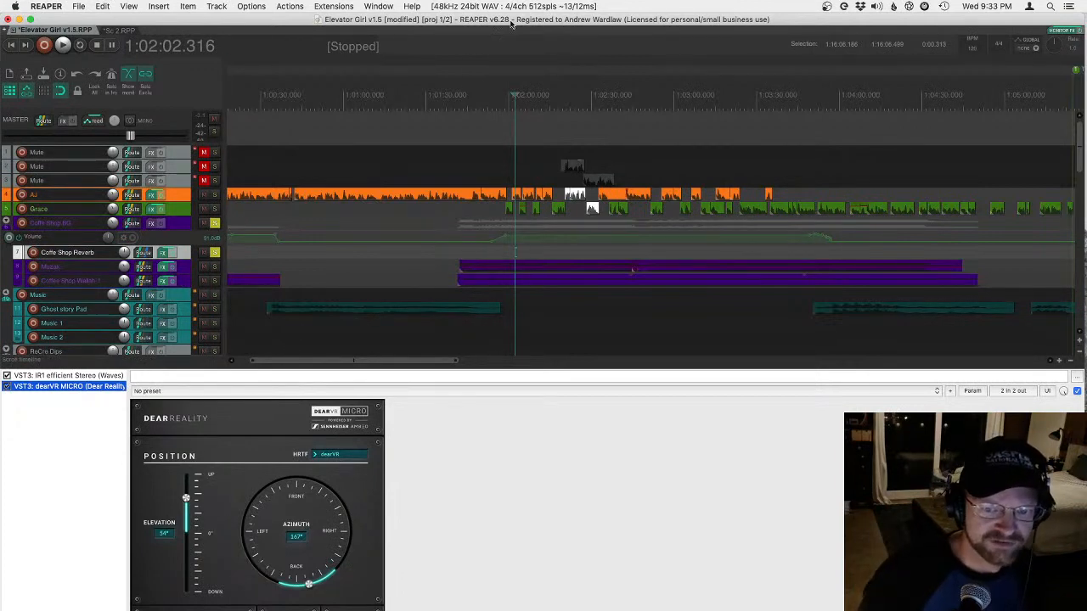
- Play the soloed reverb from slightly earlier, near 1:02:01, and compare the sound with dearVR MICRO bypassed and enabled
left_click(511, 98)
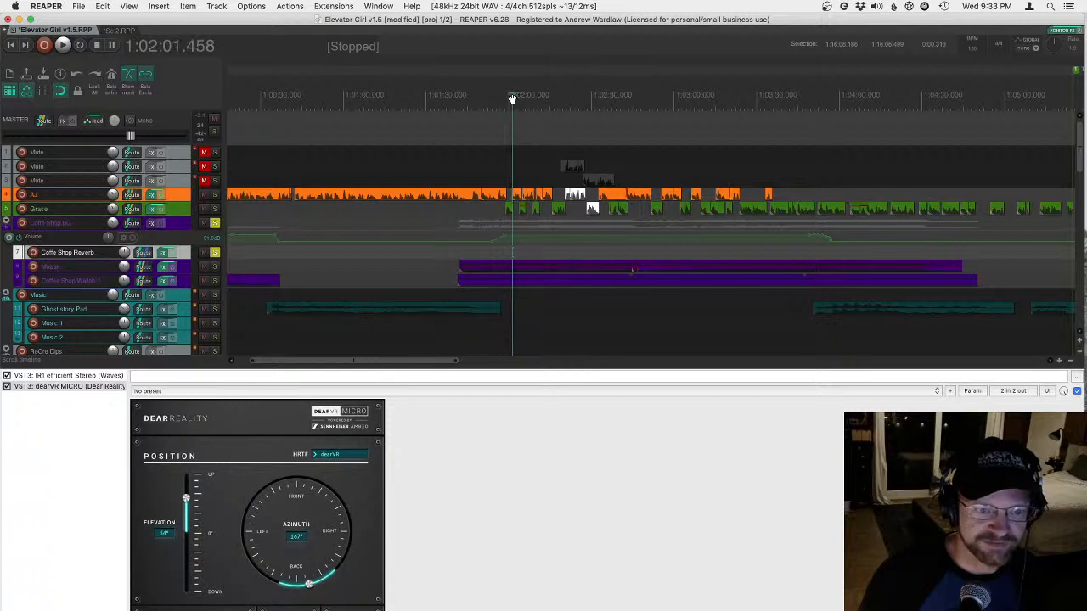
key("space")
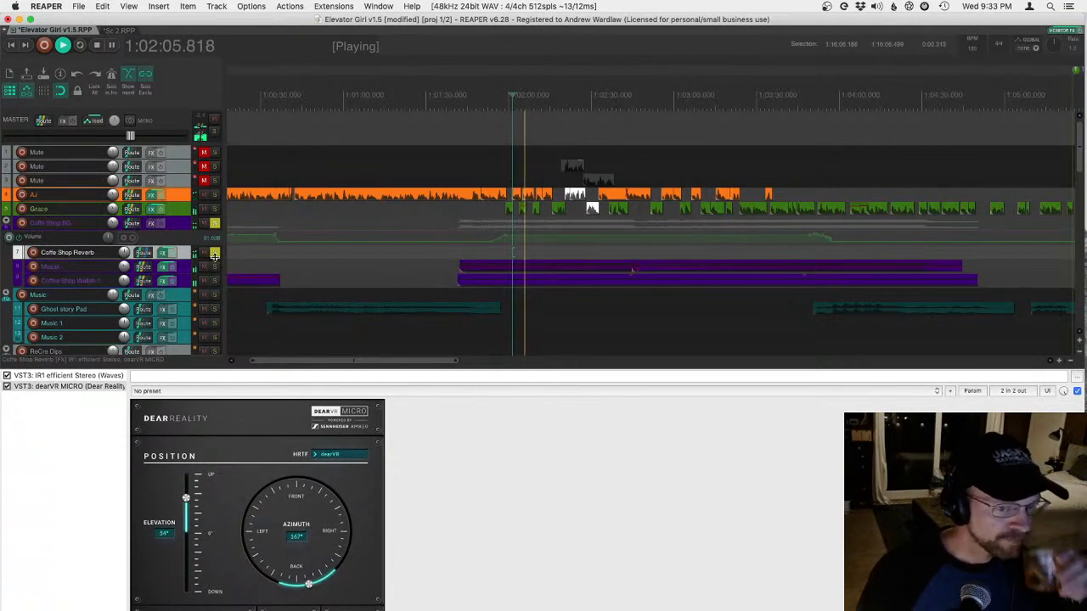
left_click(7, 387)
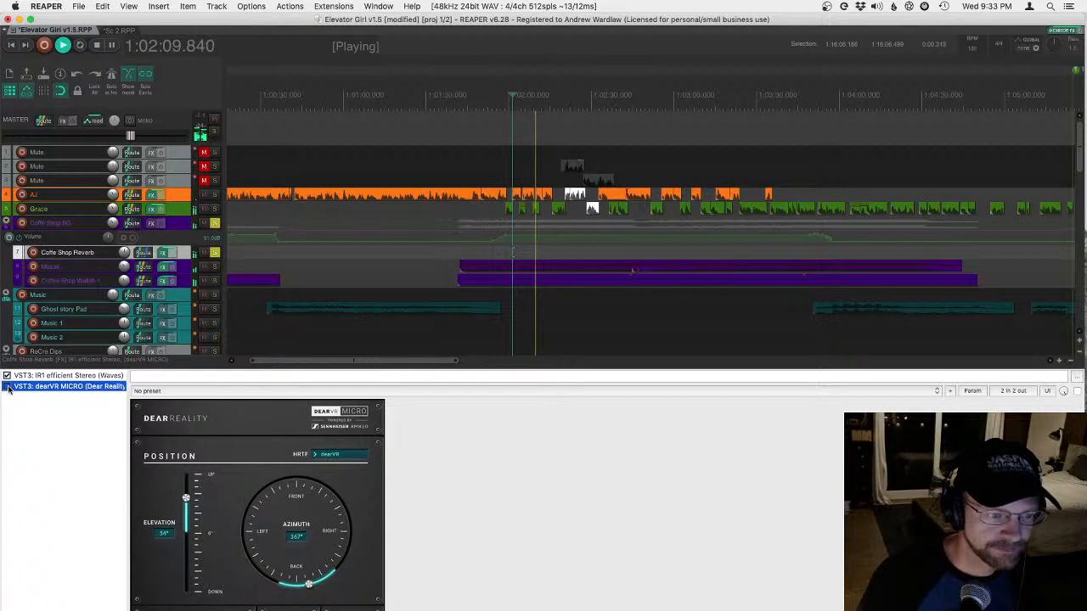
left_click(7, 388)
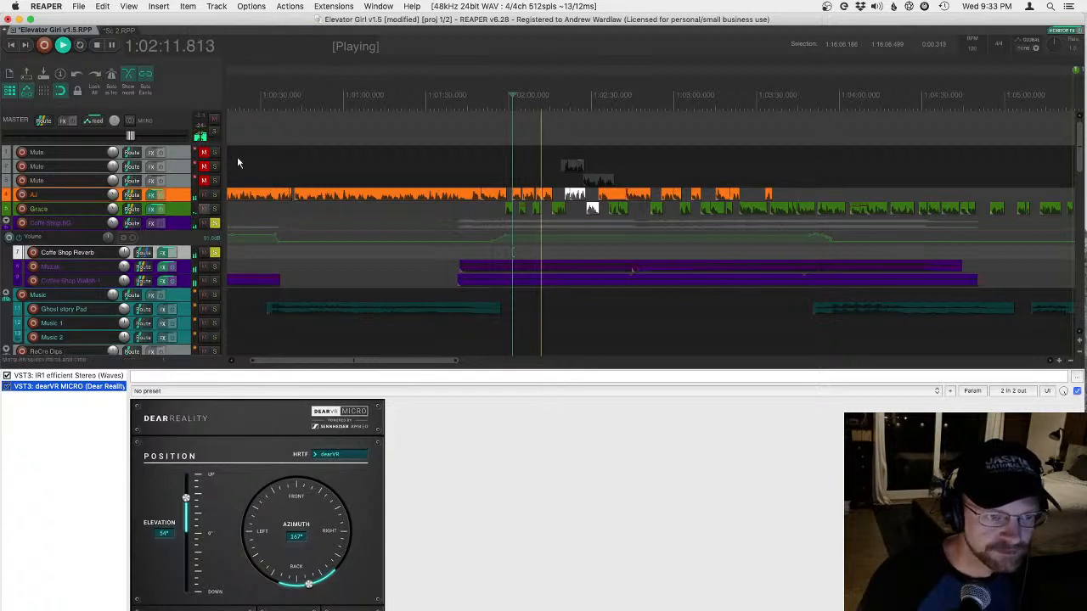
- Add the Grace and AJ tracks to the solo, take Coffe Shop Reverb out of solo, and listen before stopping playback
left_click(216, 210)
left_click(215, 195)
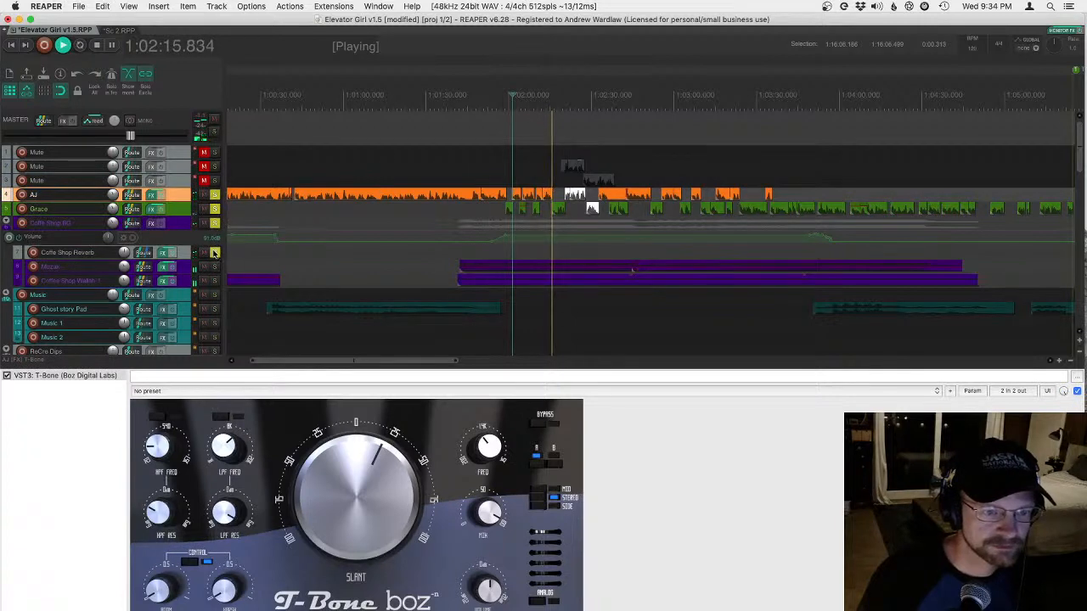
left_click(216, 252)
left_click(215, 222)
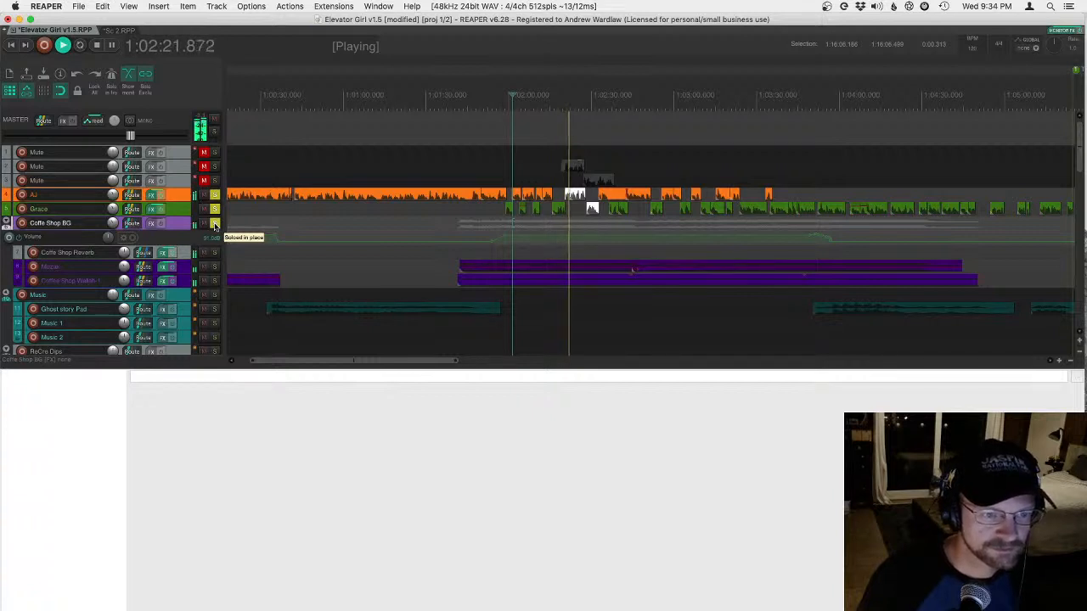
key("space")
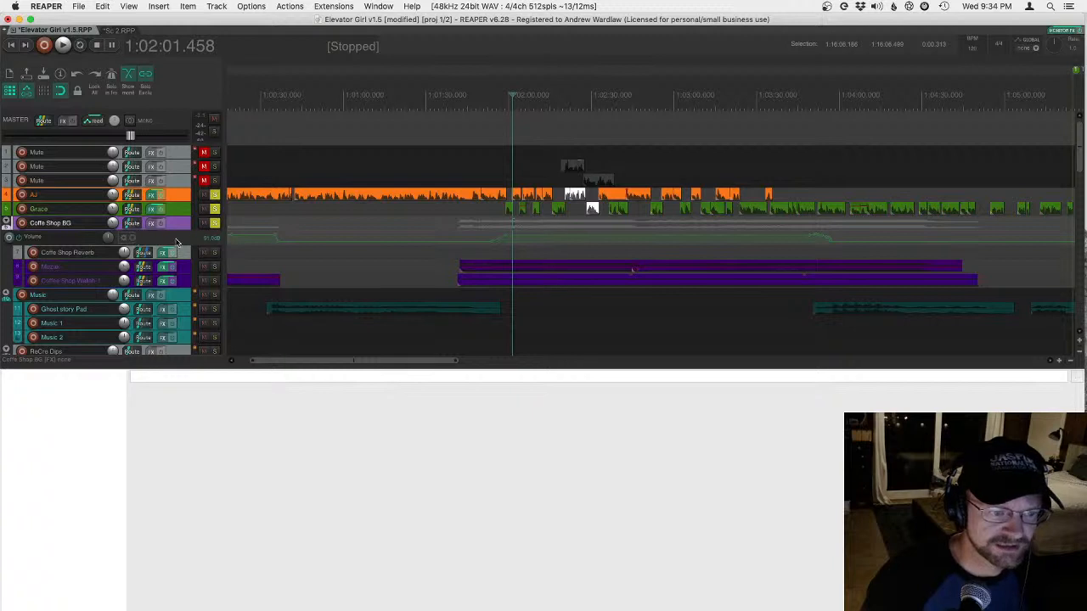
- Show the Muzak track's effects, solo the track, and play the scene from about 1:01:57
left_click(188, 271)
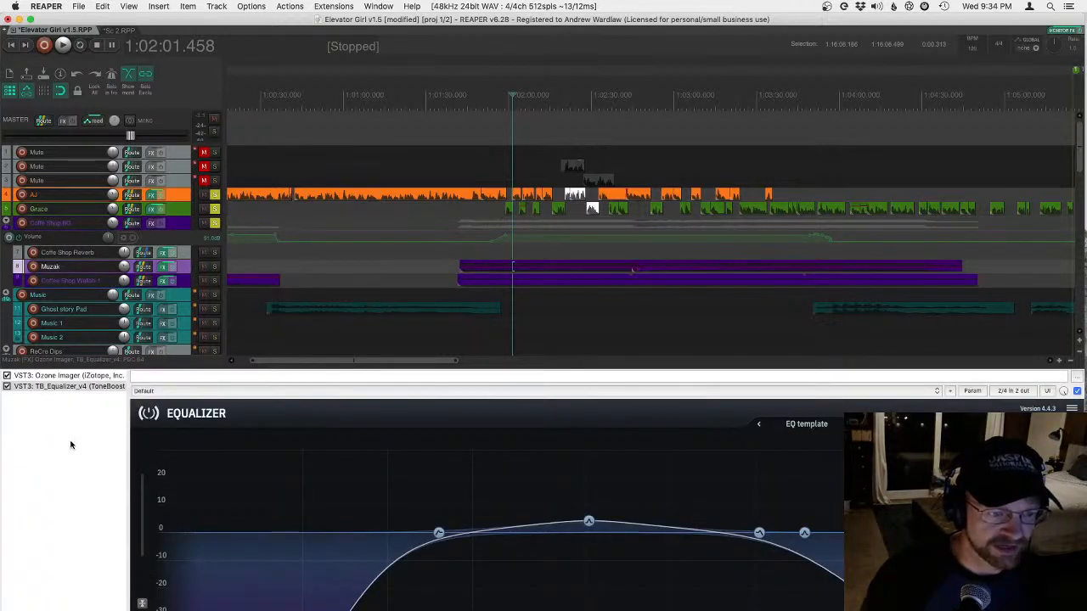
left_click(215, 267)
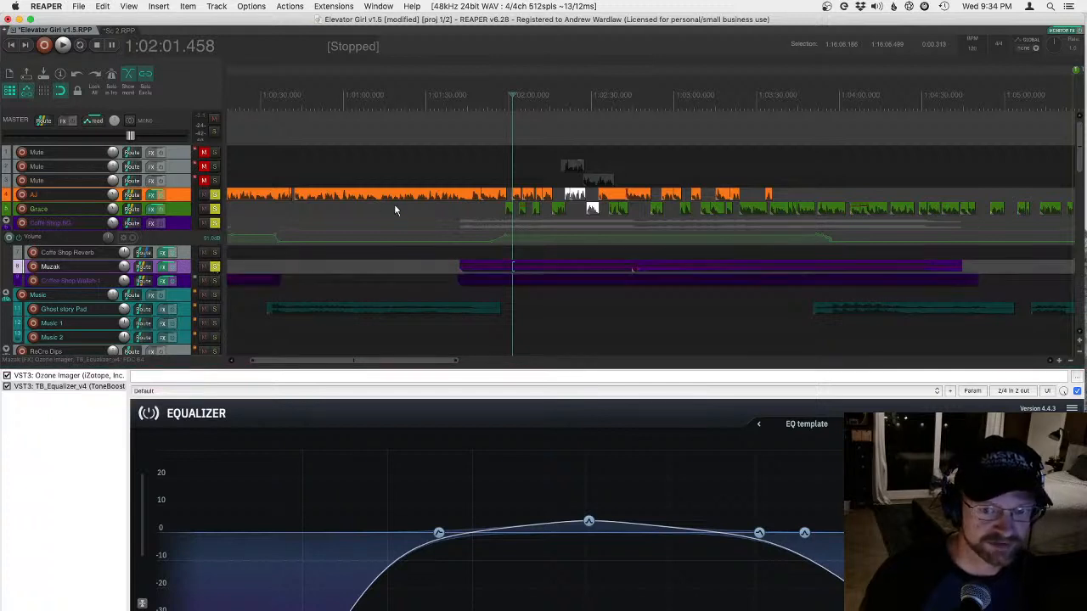
left_click(507, 95)
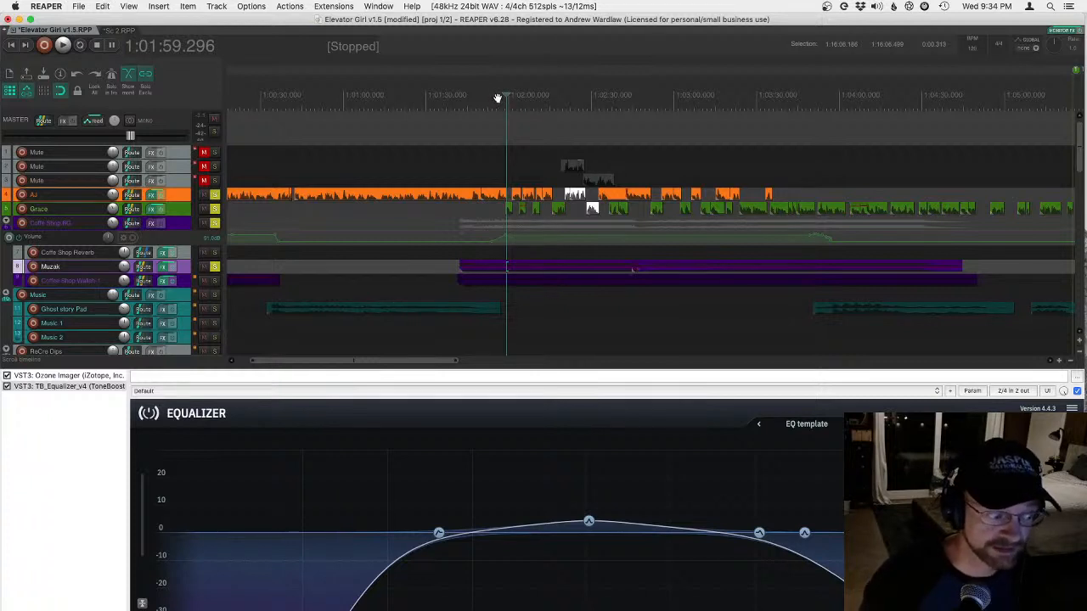
left_click(501, 96)
key("space")
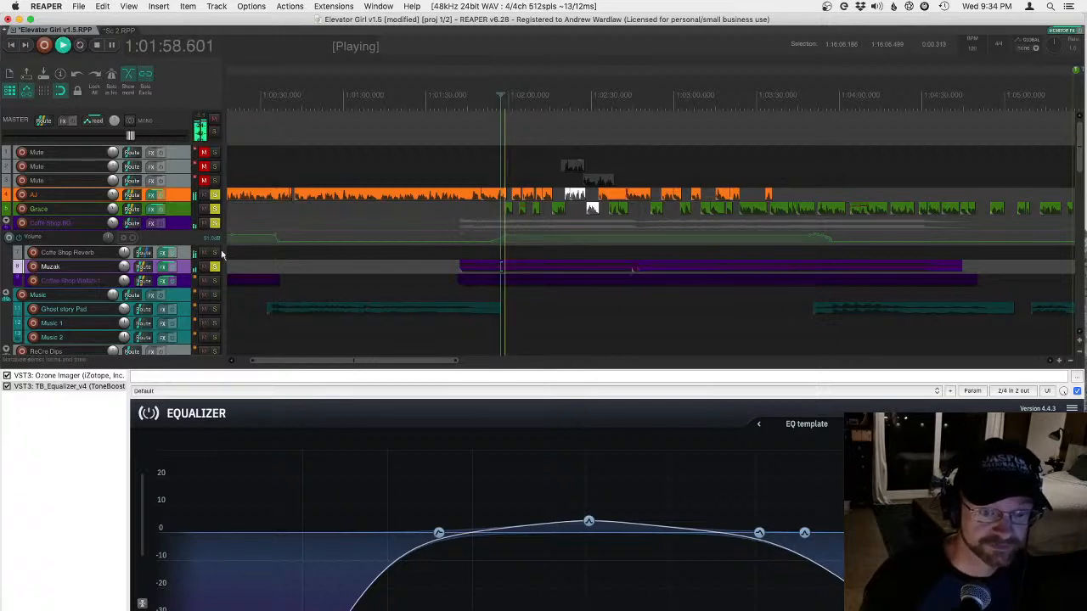
- Unsolo AJ, Grace and Coffe Shop BG so Muzak plays alone, show its Ozone Imager settings, and stop playback
left_click(219, 207)
left_click(214, 196)
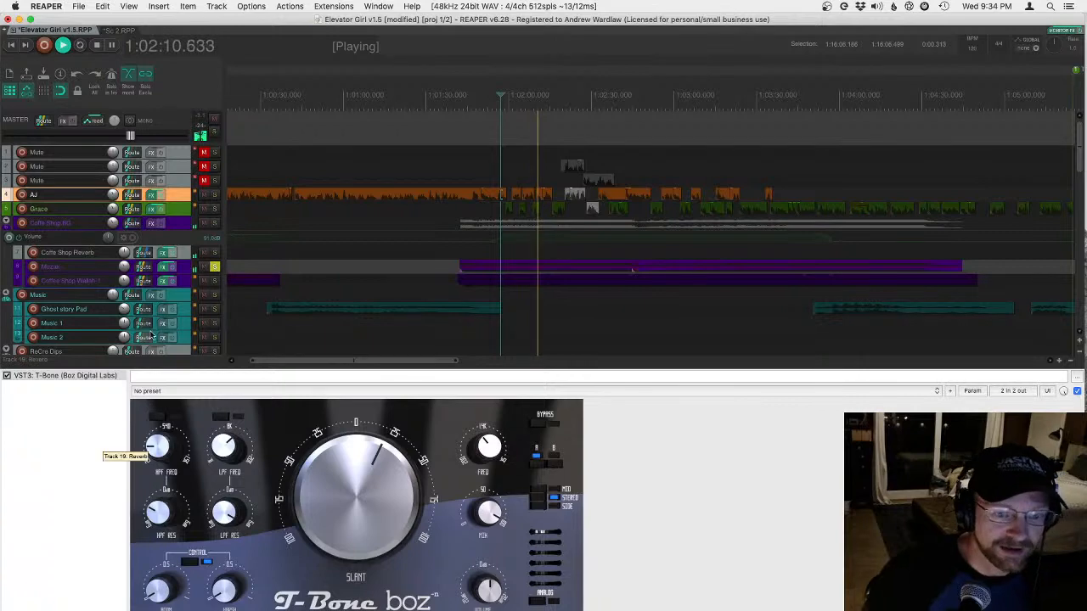
left_click(183, 269)
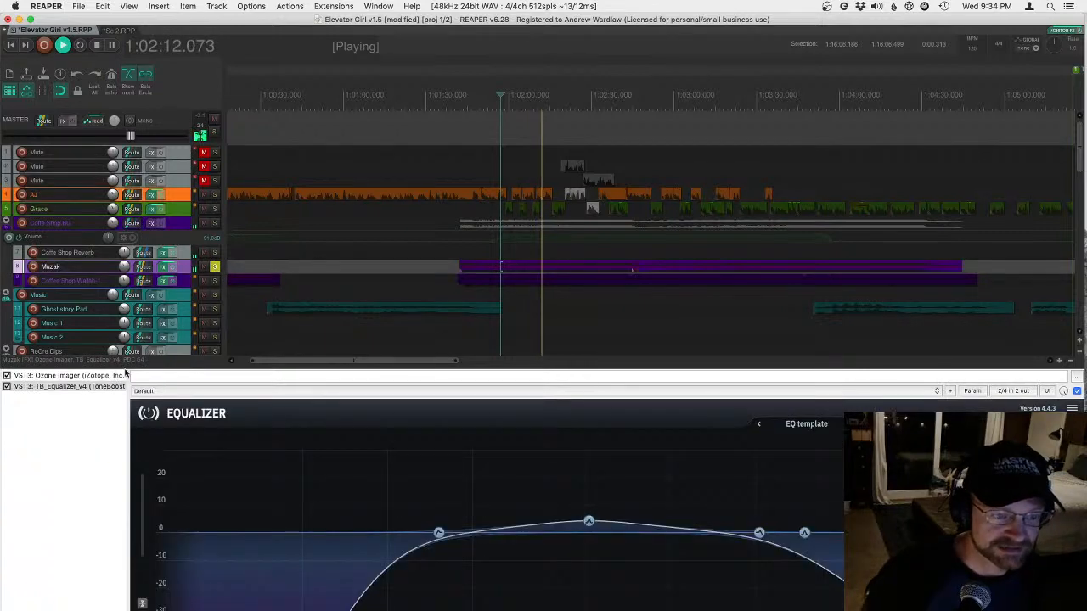
left_click(51, 376)
key("space")
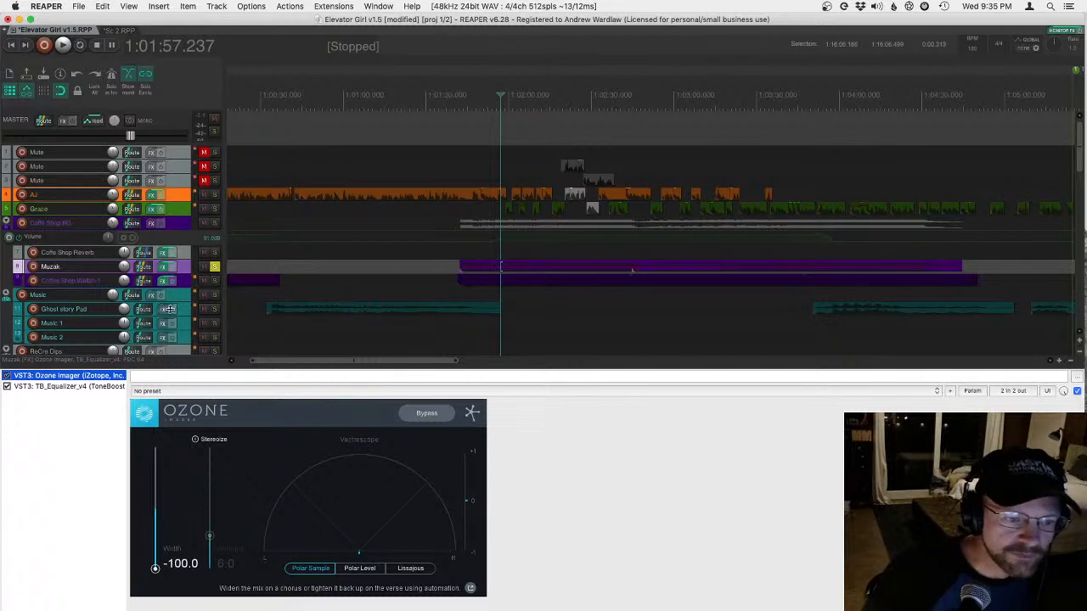
- Examine the Muzak track's TB_Equalizer_v4 curve and the settings of its central Analog bell band
left_click(70, 386)
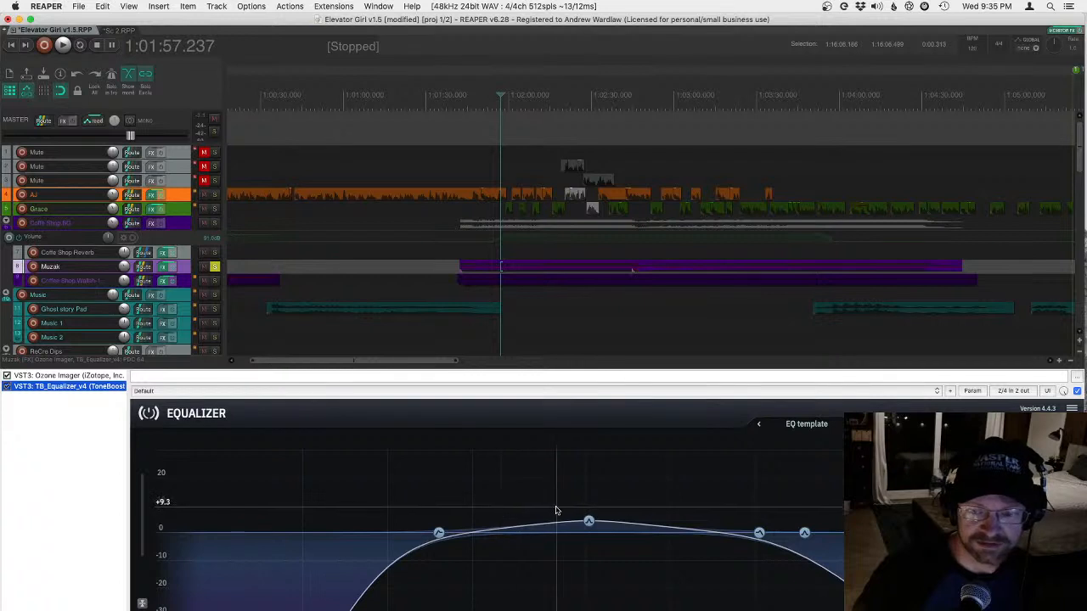
left_click(588, 521)
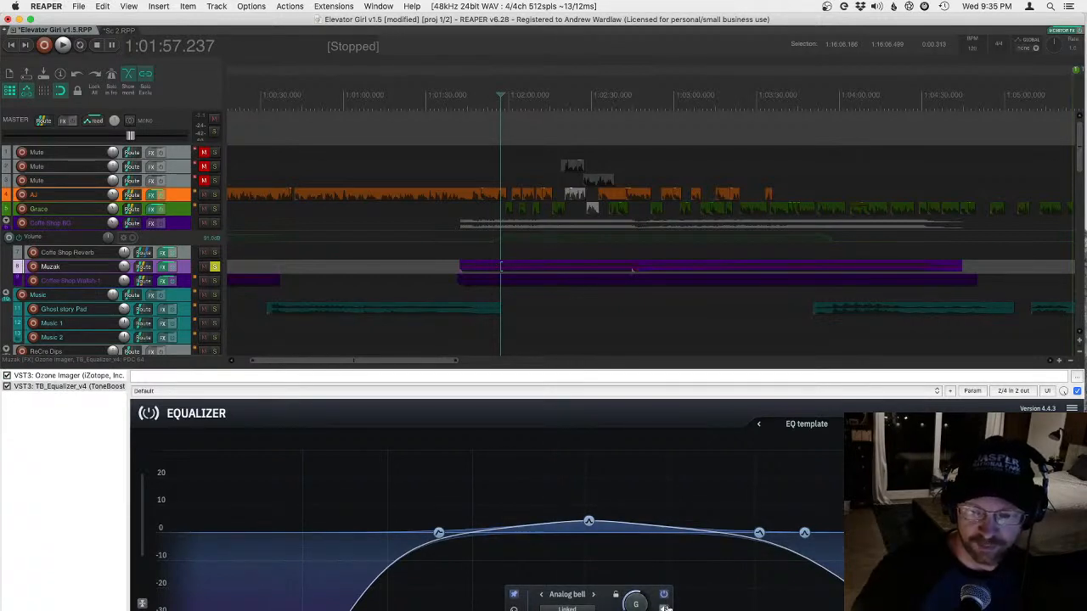
left_click(568, 608)
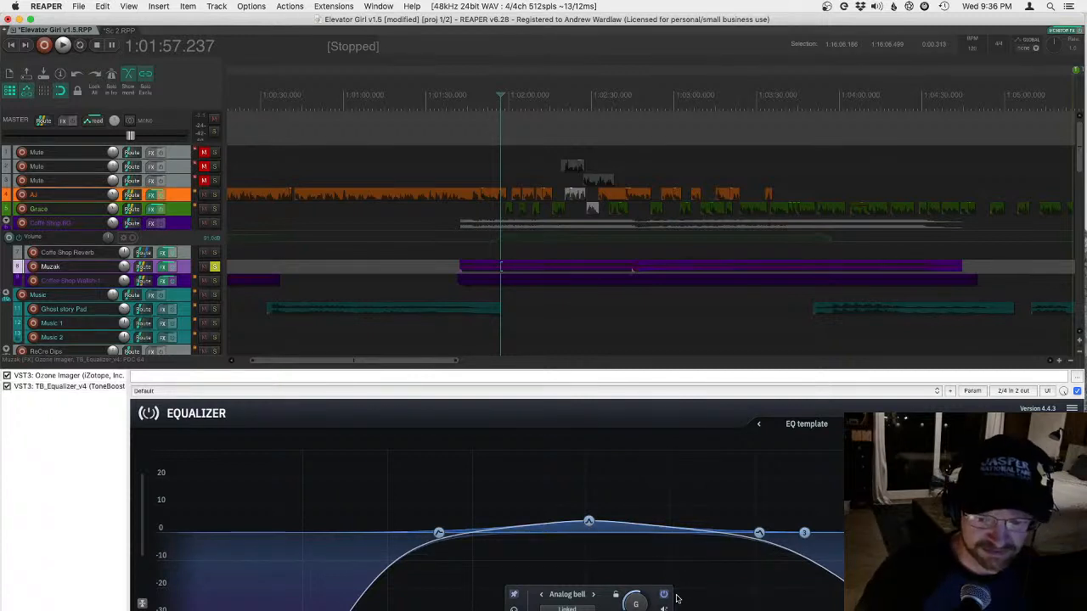
left_click(79, 387)
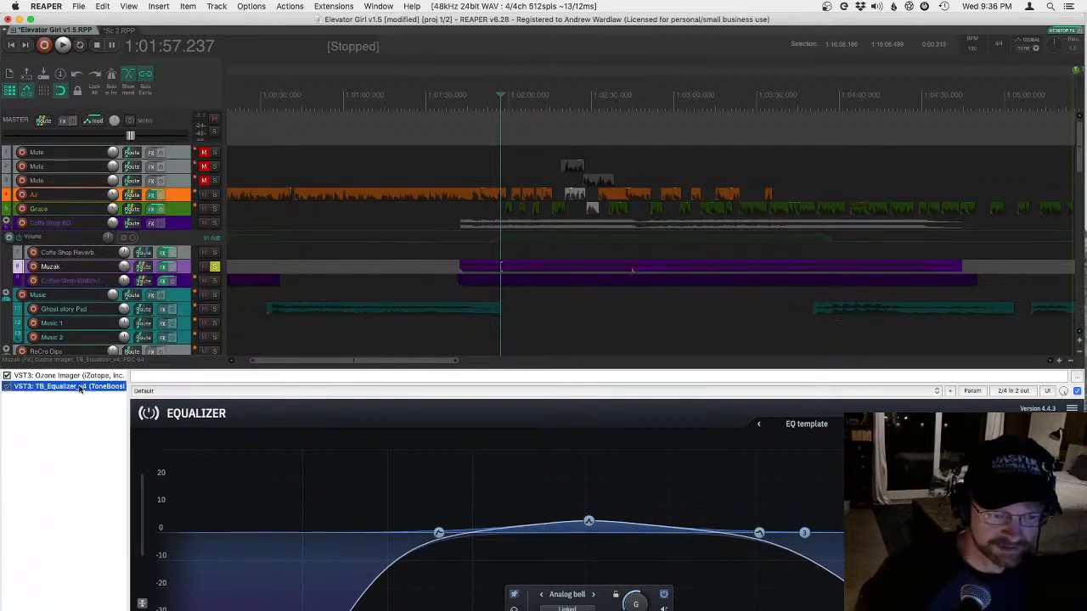
- Switch the solo from Muzak to Coffee Shop Wallah-1 and show that track's TB_Equalizer_v4 curve
left_click(182, 283)
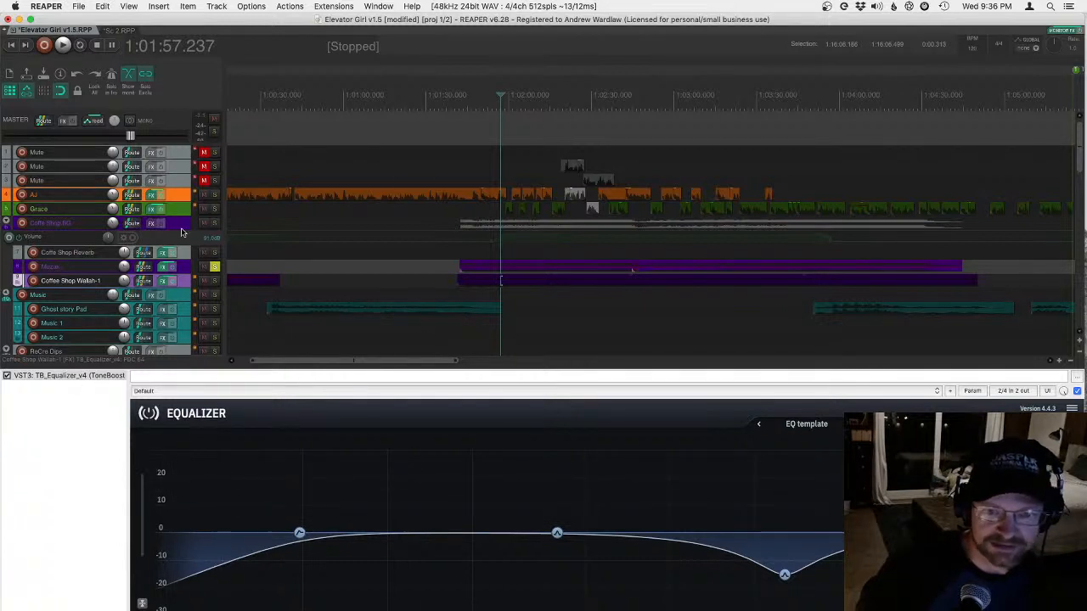
left_click(212, 266)
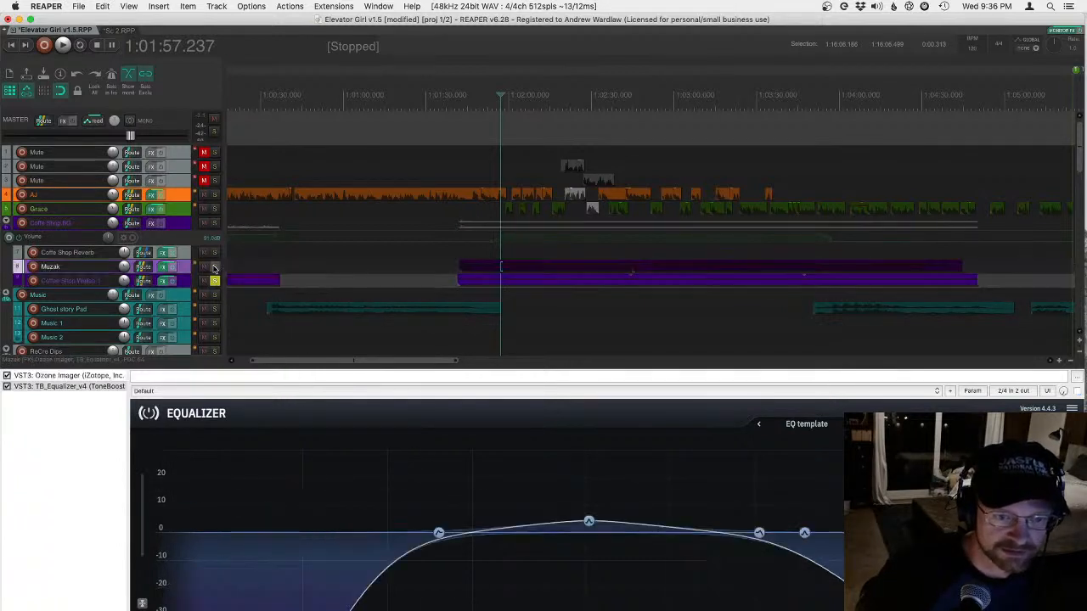
left_click(179, 281)
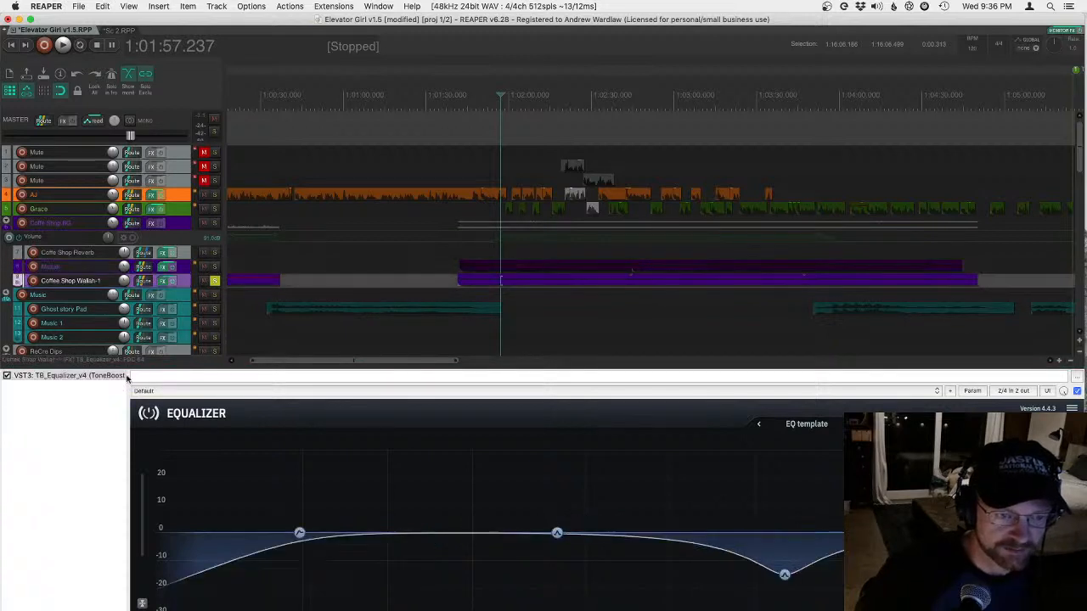
- Play Coffee Shop Wallah-1 while turning the equalizer's high-frequency Analog bell cut off and back on, and stop playback
key("space")
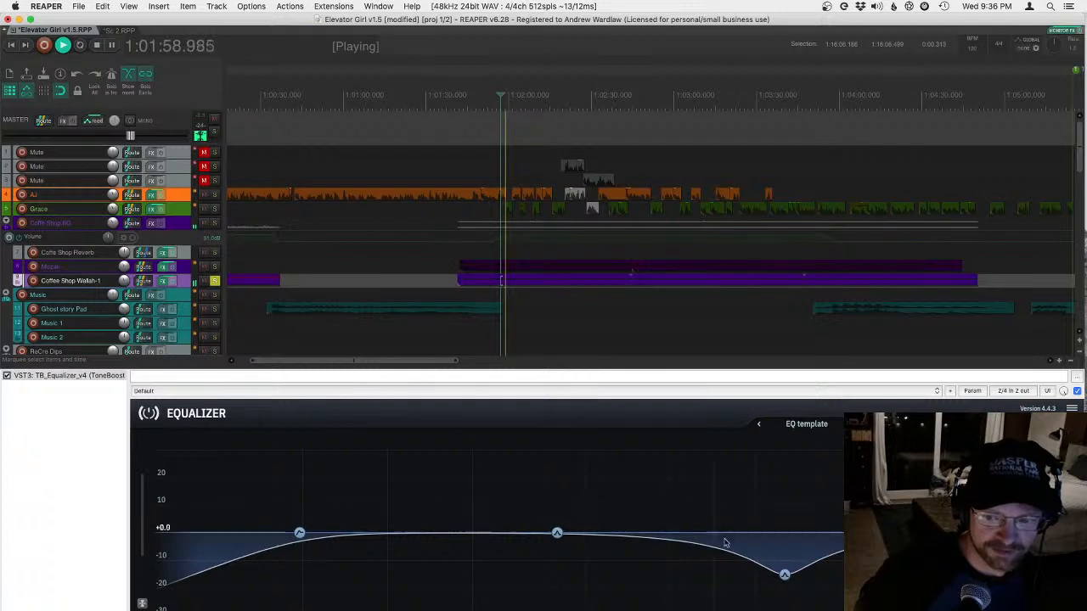
double_click(785, 575)
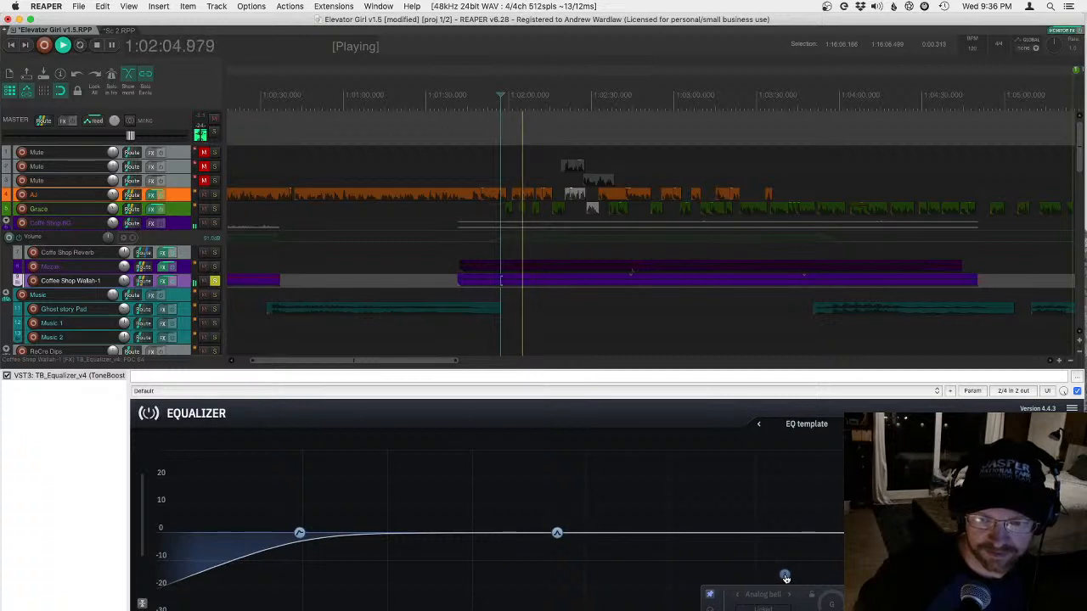
double_click(784, 575)
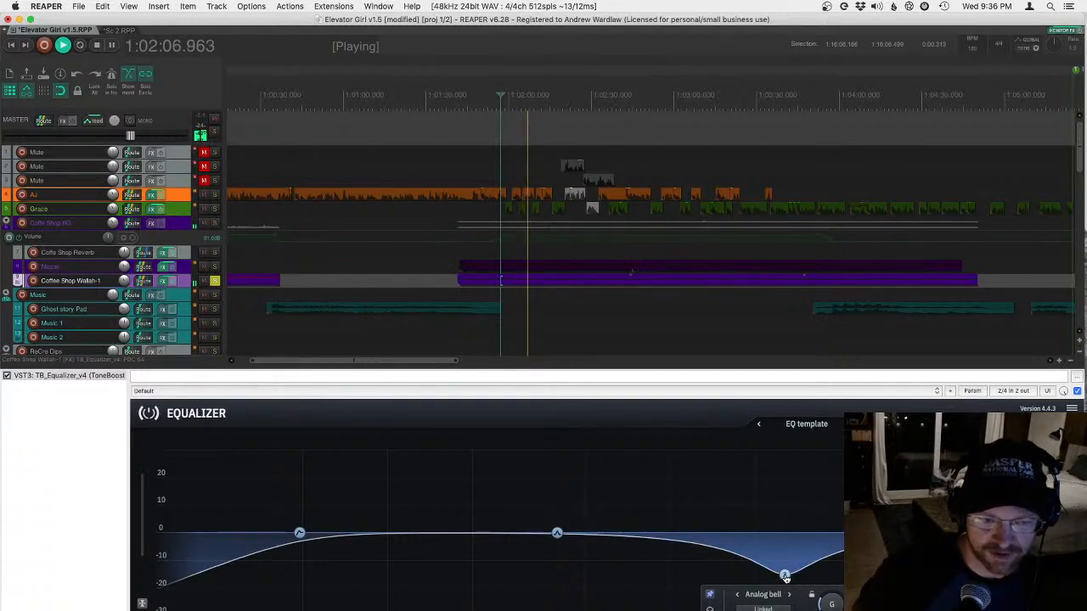
key("space")
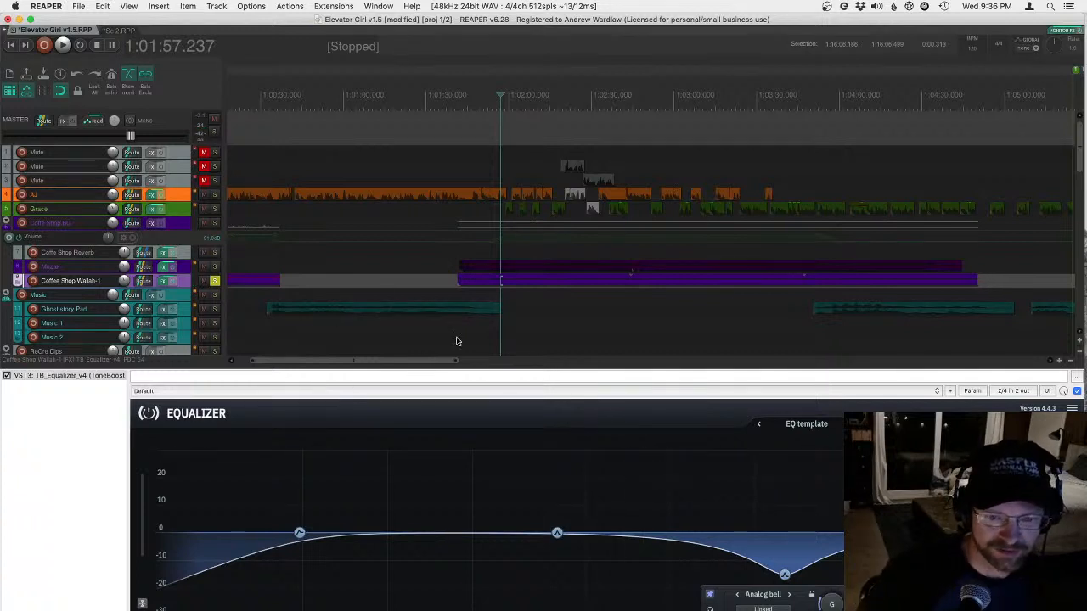
- Replay Coffee Shop Wallah-1 to compare it with and without the high-frequency cut again, stop, and unsolo the track
key("space")
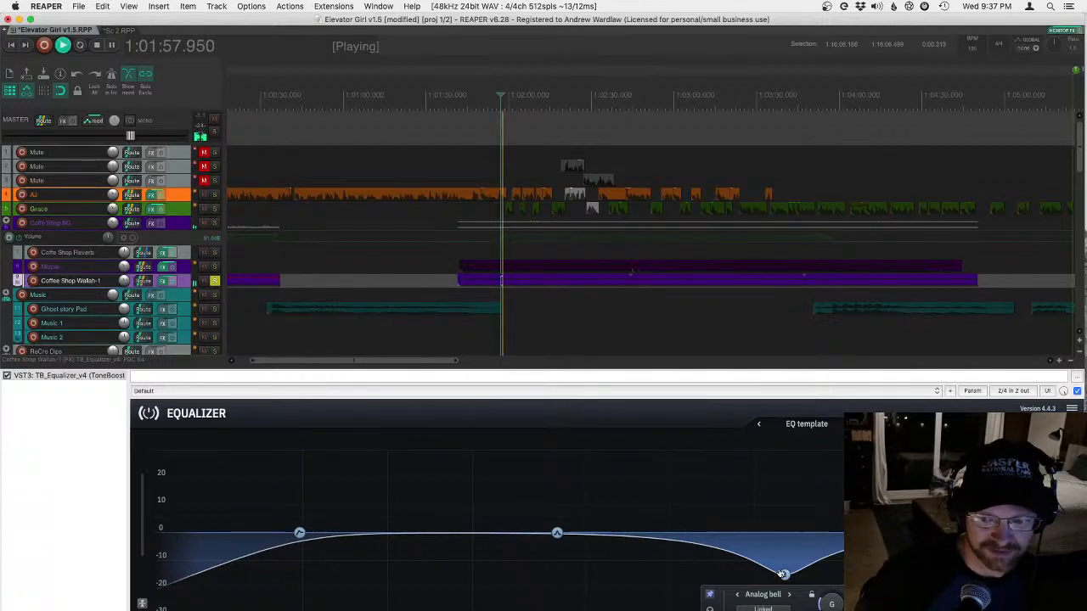
left_click(785, 575)
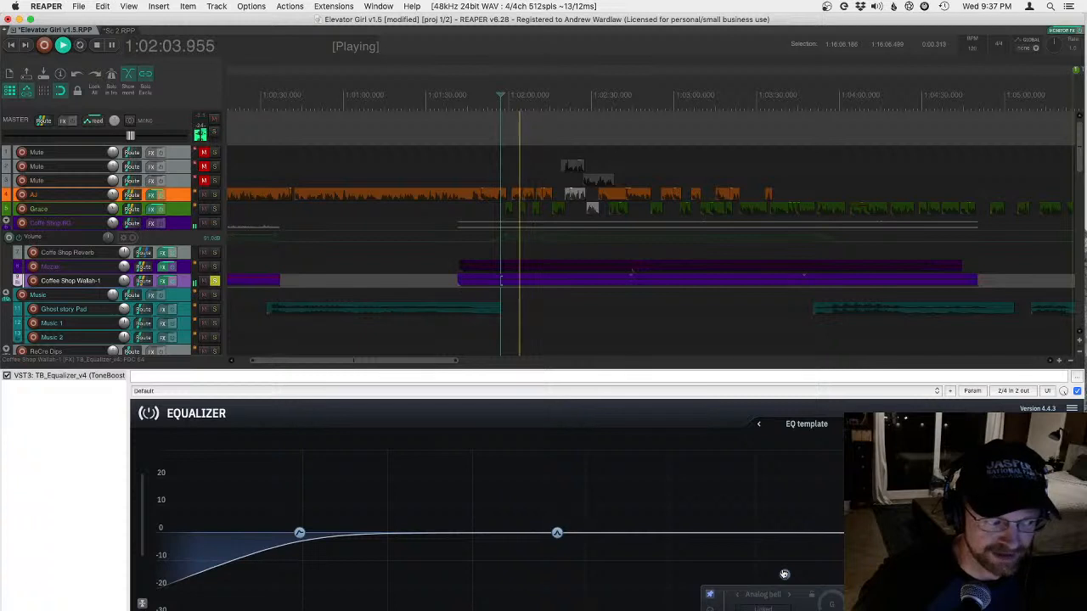
left_click(784, 575)
key("space")
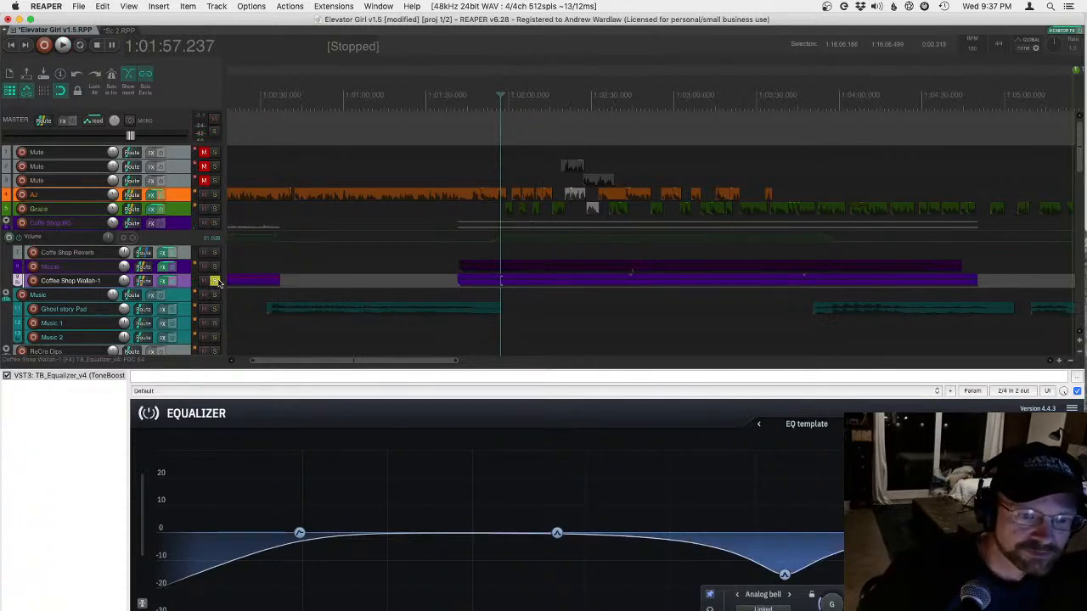
scroll(106, 273, "down", 1)
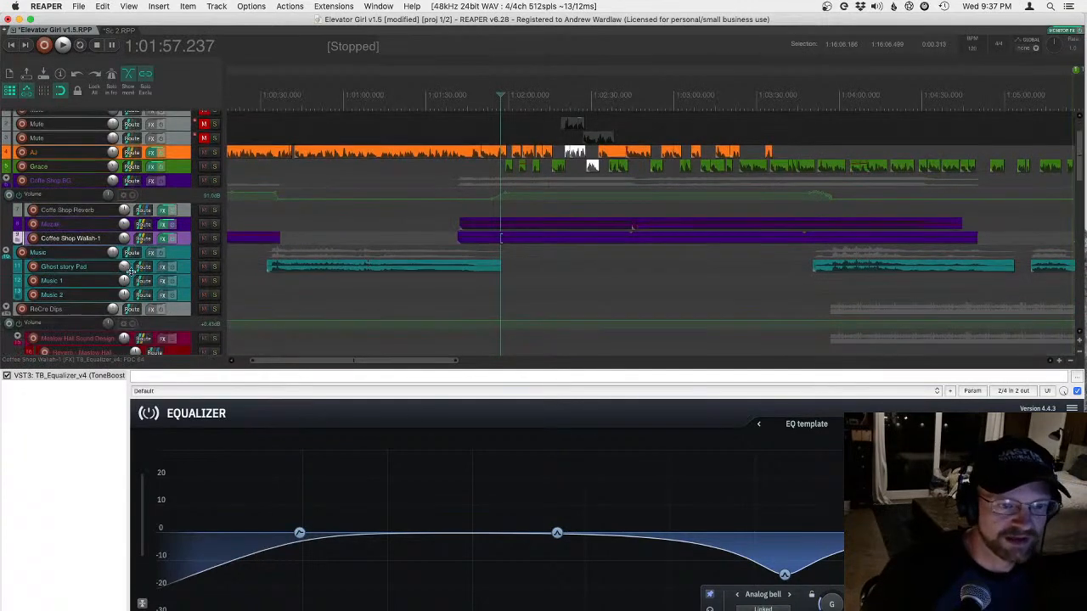
- Browse the track list from the coffee shop tracks past the Music and hall sound design groups to the Elevator Int tracks
scroll(125, 278, "down", 1)
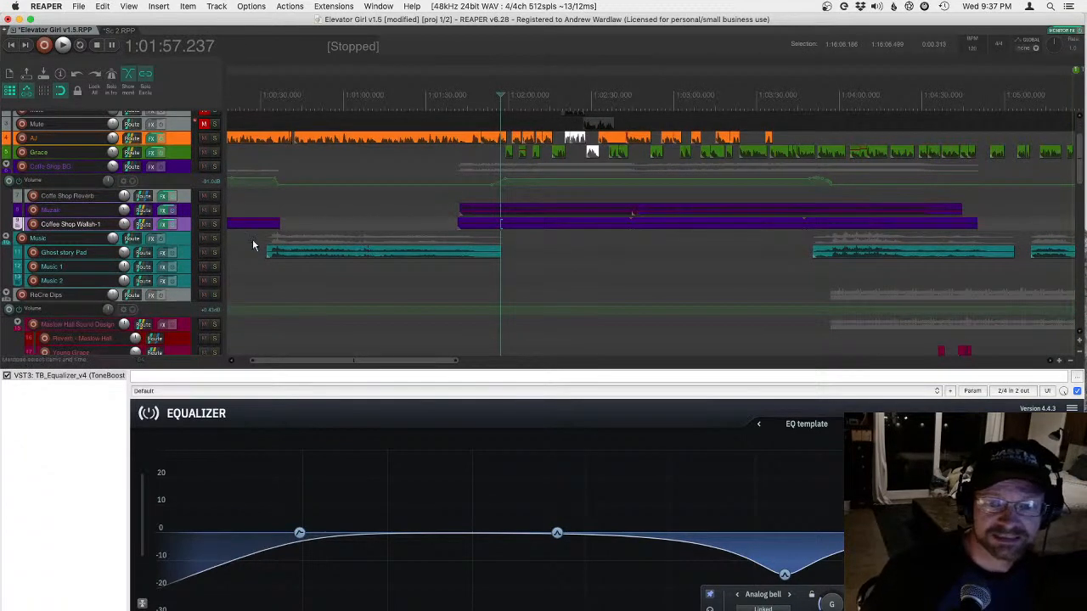
scroll(174, 240, "down", 2)
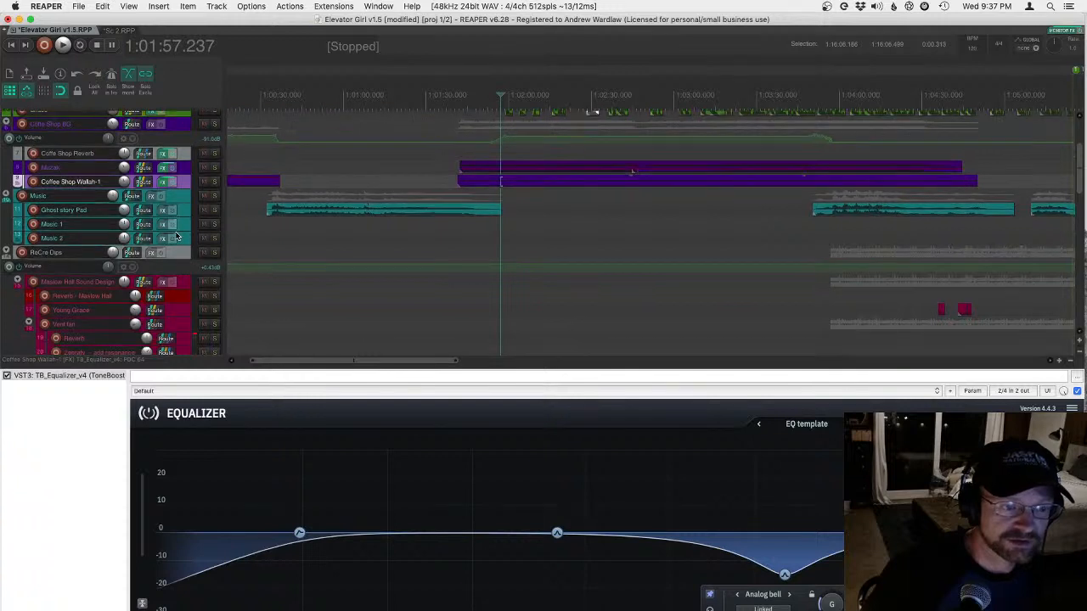
left_click(178, 198)
left_click(327, 93)
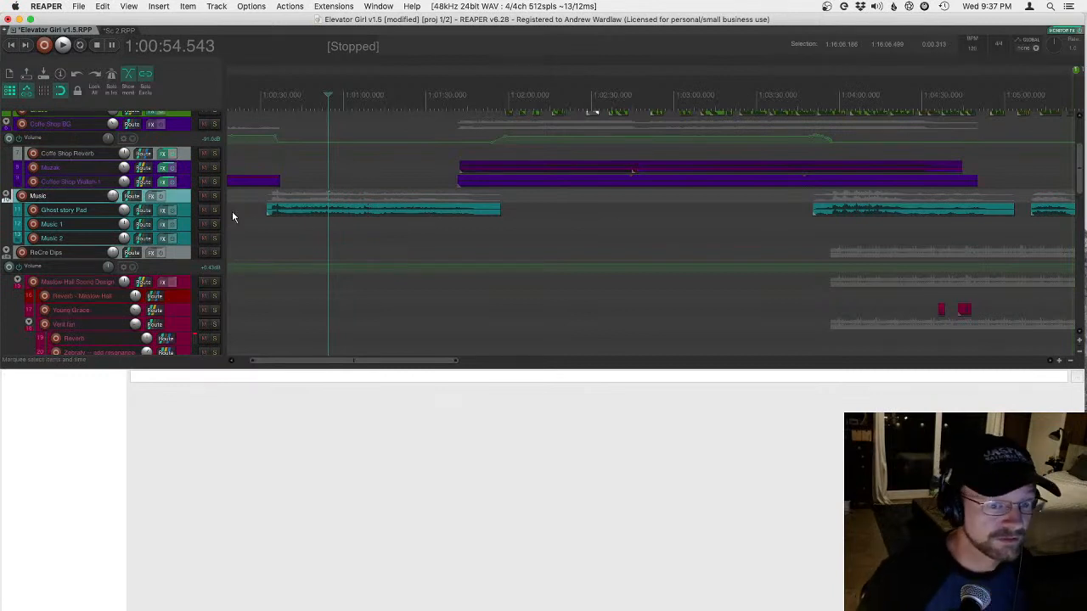
scroll(173, 218, "down", 5)
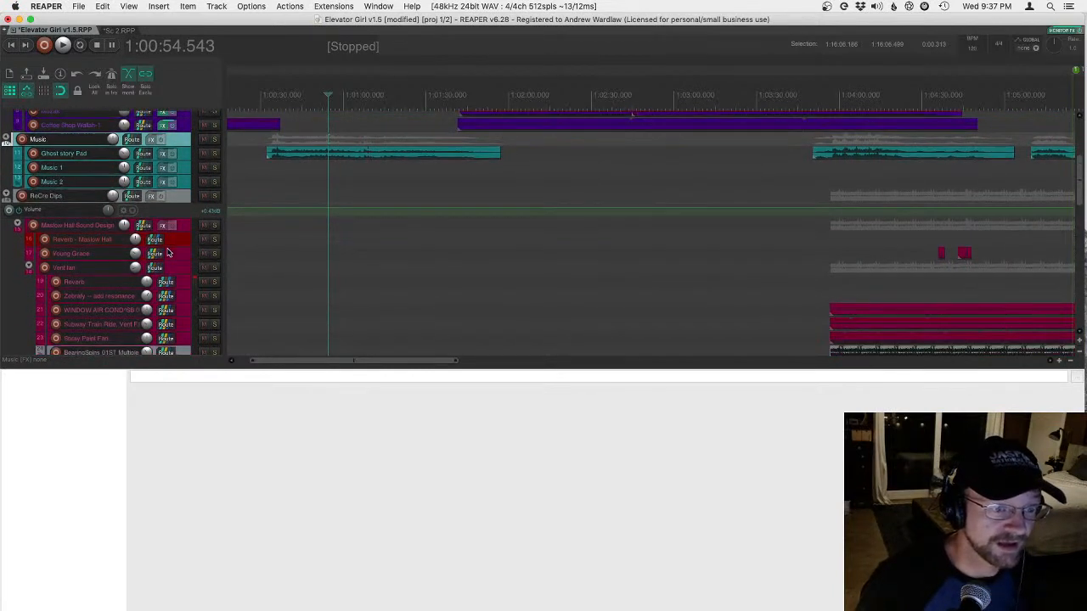
scroll(169, 252, "down", 5)
scroll(167, 252, "down", 1)
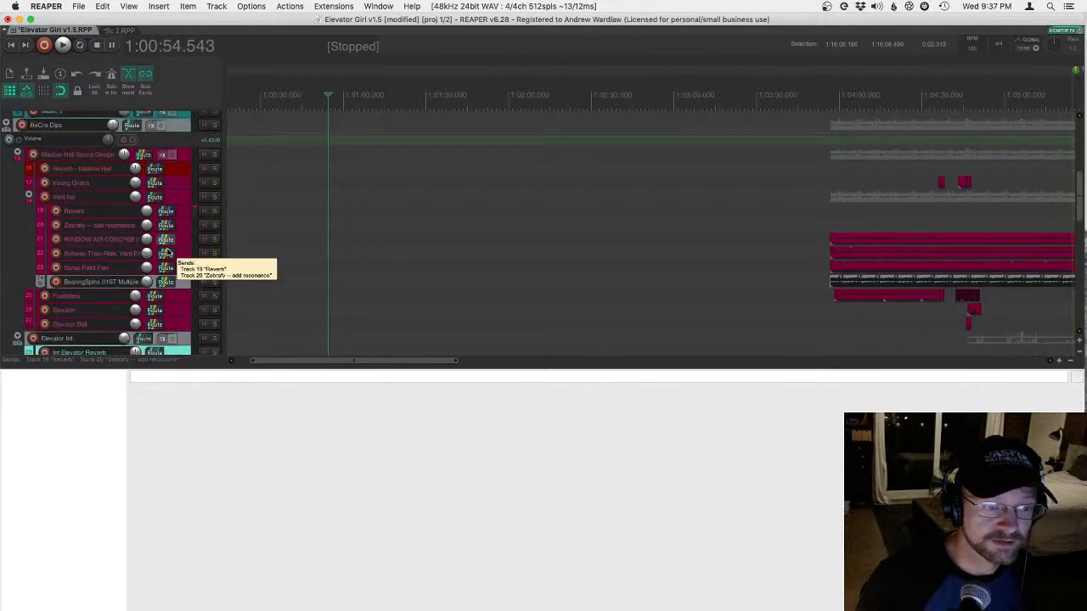
scroll(176, 254, "up", 1)
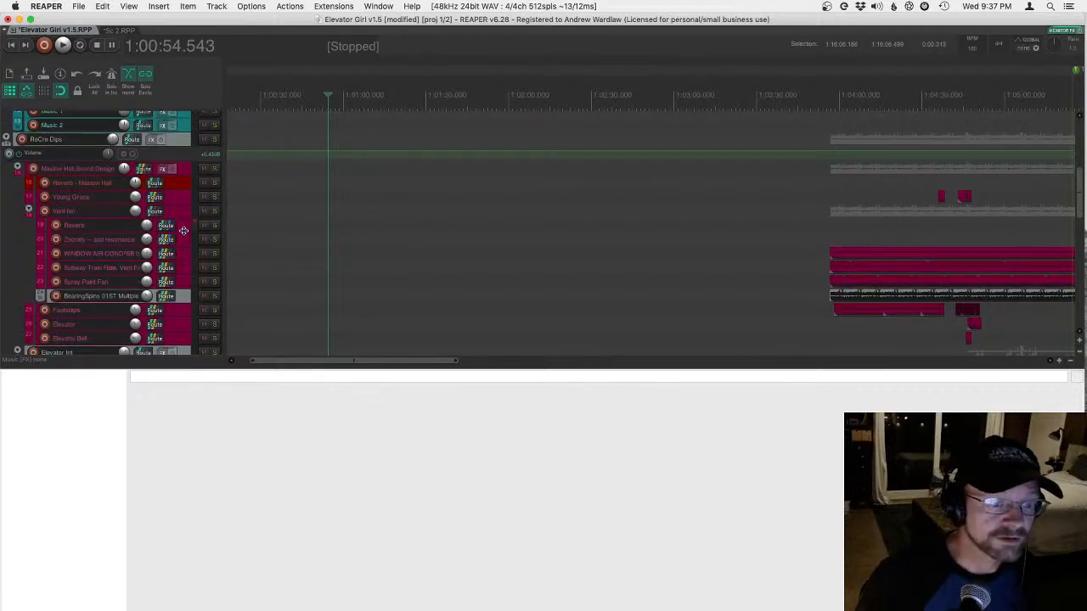
scroll(167, 241, "down", 1)
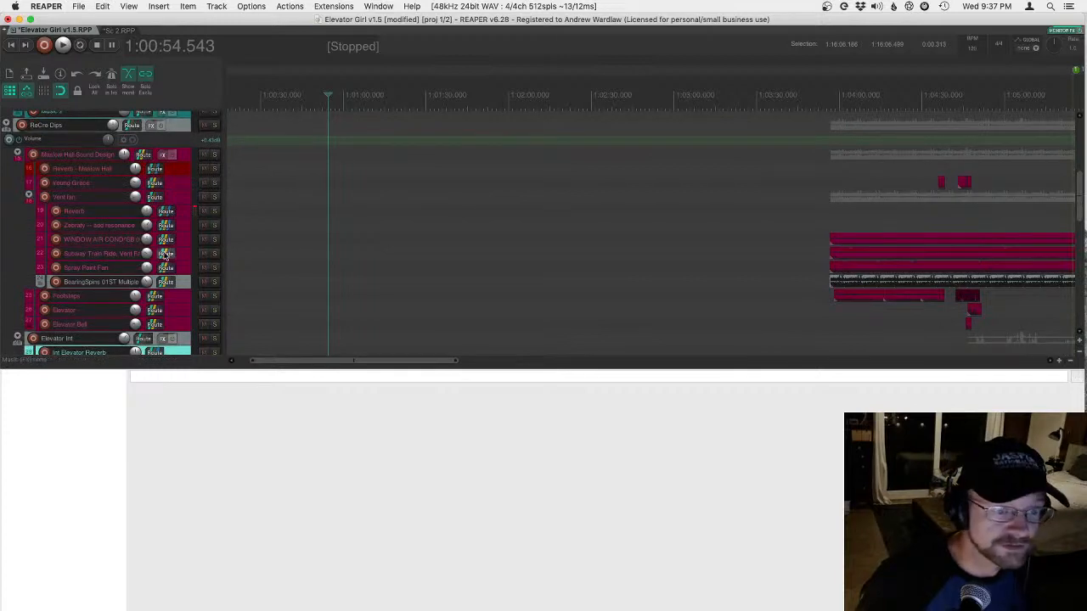
scroll(165, 255, "down", 9)
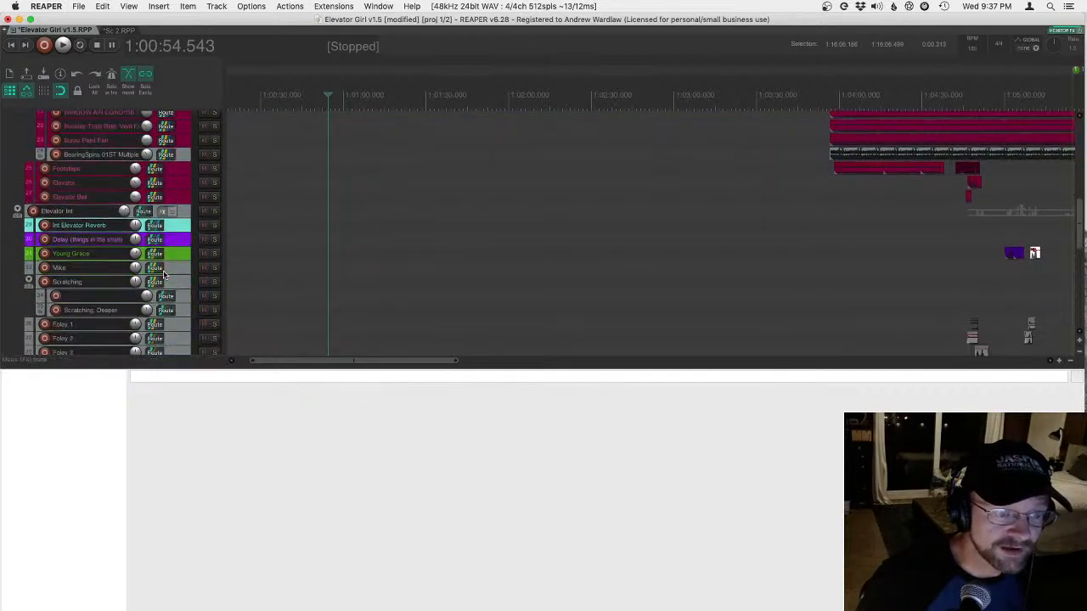
scroll(164, 274, "down", 5)
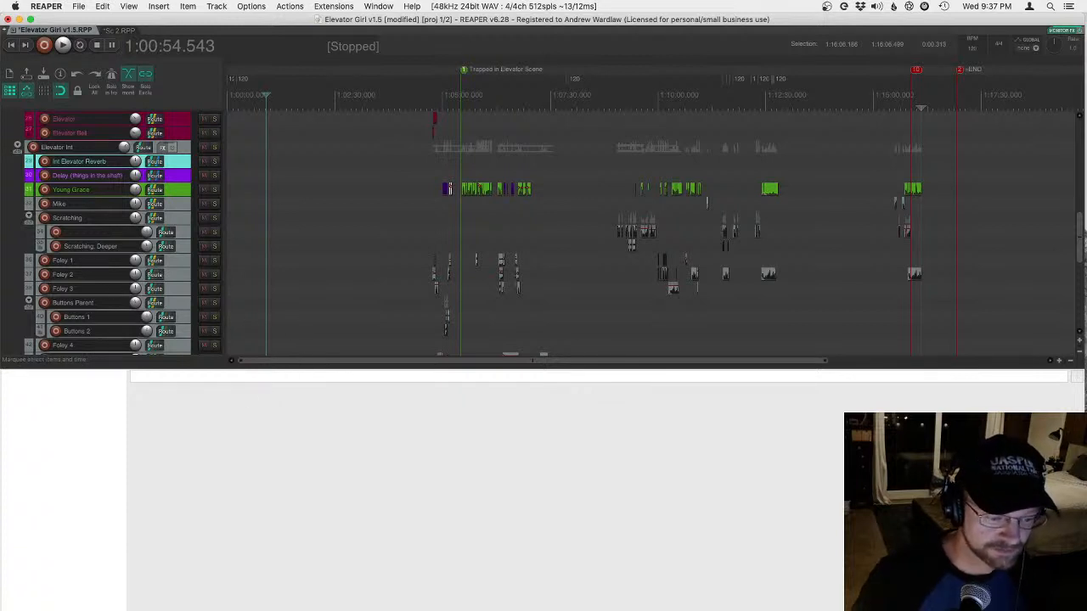
- Enlarge the arrangement area, play the elevator scene's scratching passage from about 1:09:11, and stop playback
left_click_drag(306, 375, 310, 579)
left_click(495, 91)
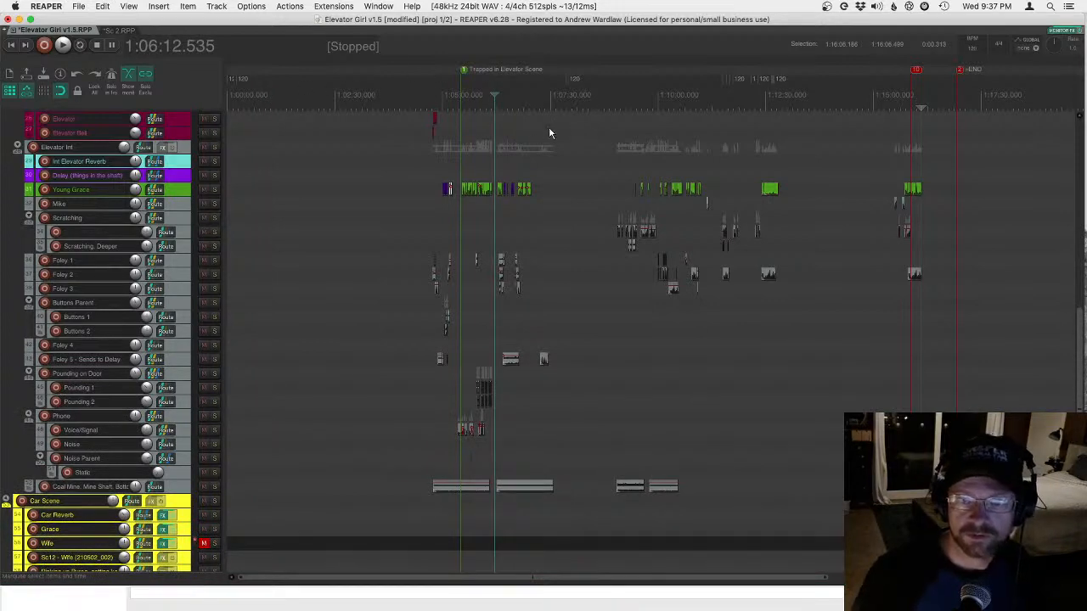
left_click(568, 95)
scroll(570, 167, "up", 3)
left_click(714, 101)
key("space")
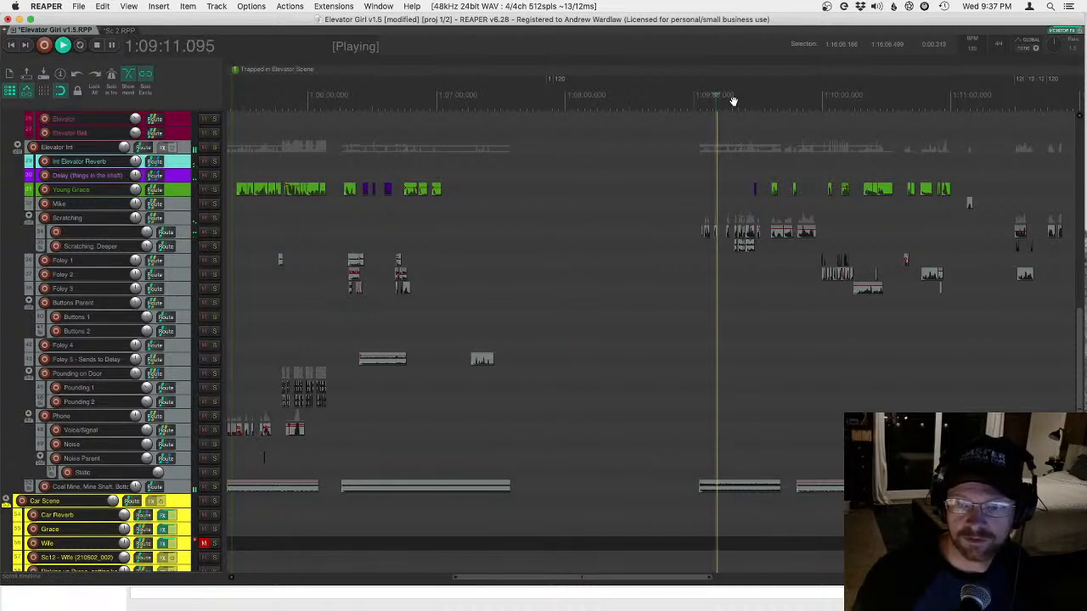
scroll(711, 206, "up", 5)
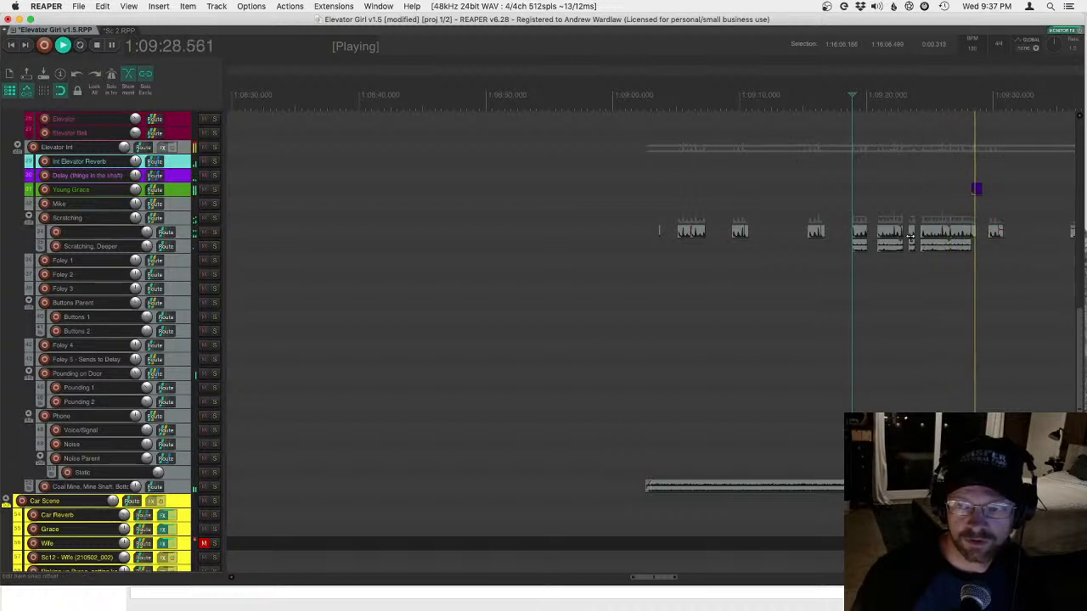
key("space")
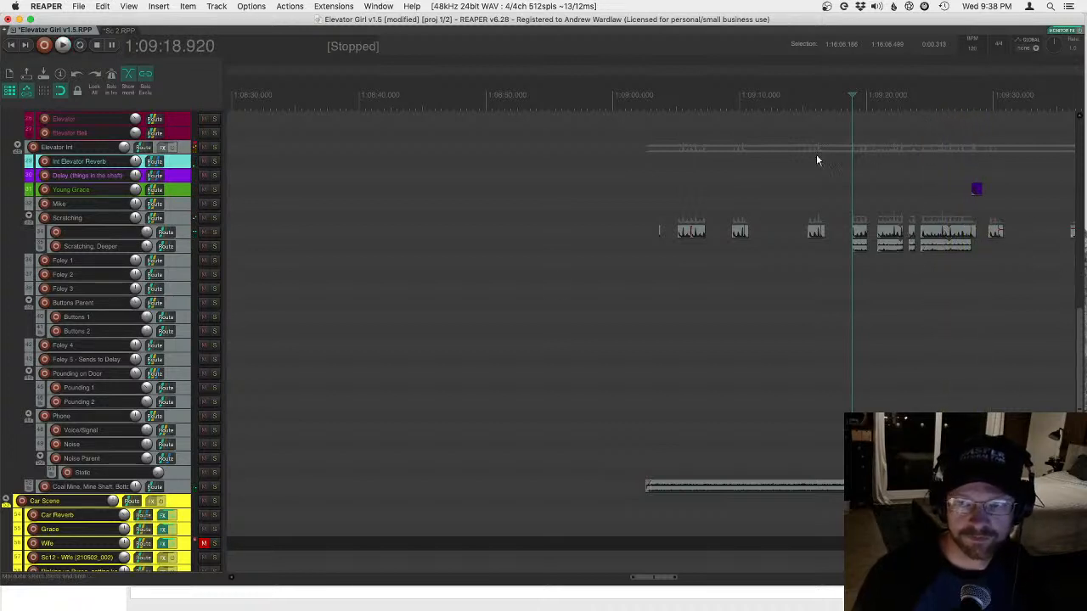
- Show the Scratching parent track's dearVR MICRO settings in an enlarged effects area
left_click_drag(818, 83, 311, 143)
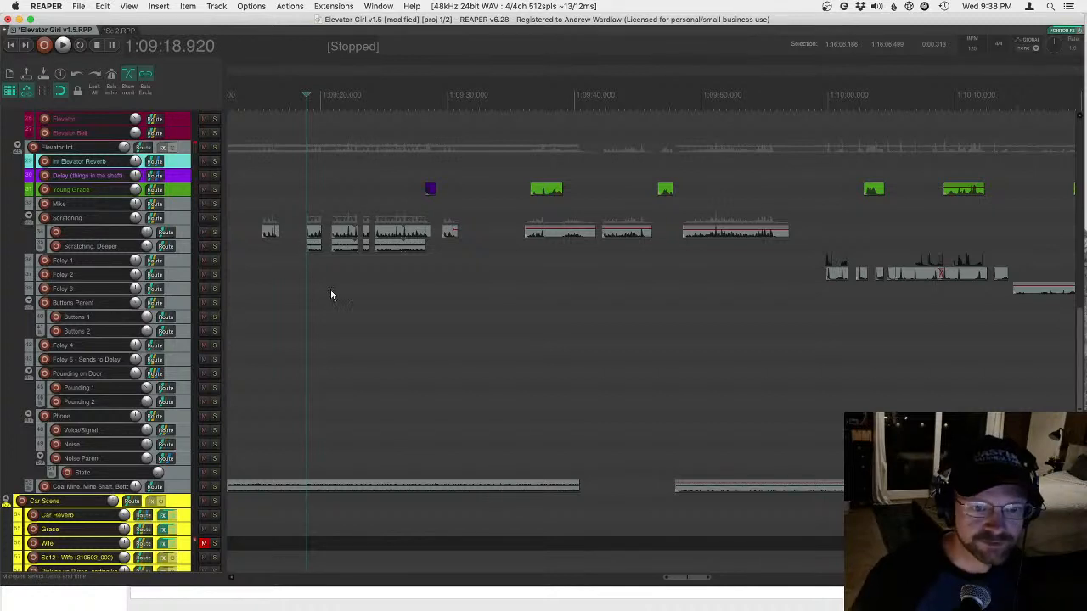
left_click(185, 221)
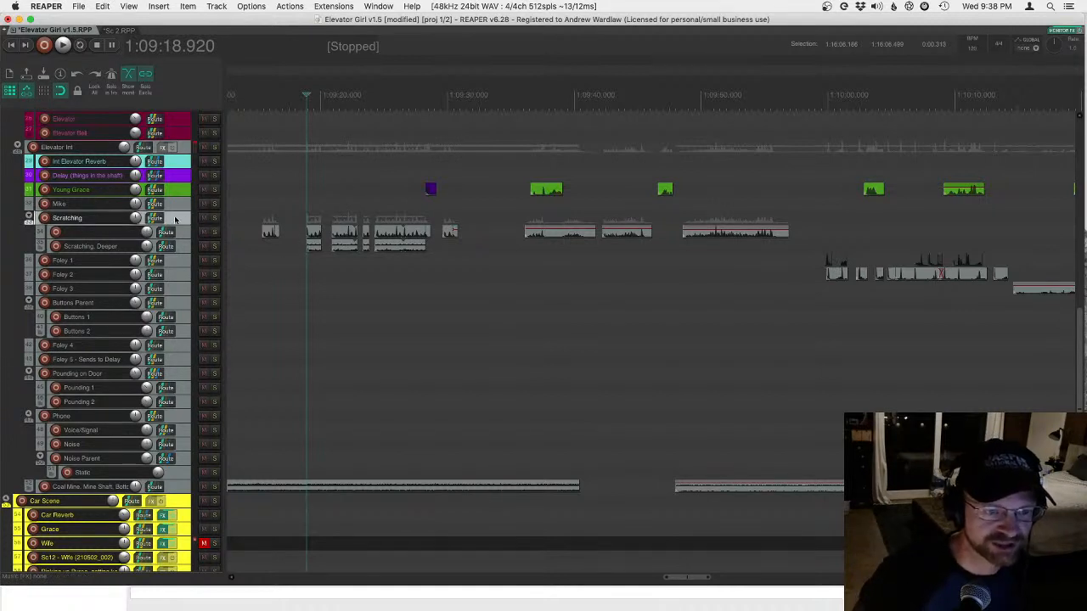
left_click(188, 220)
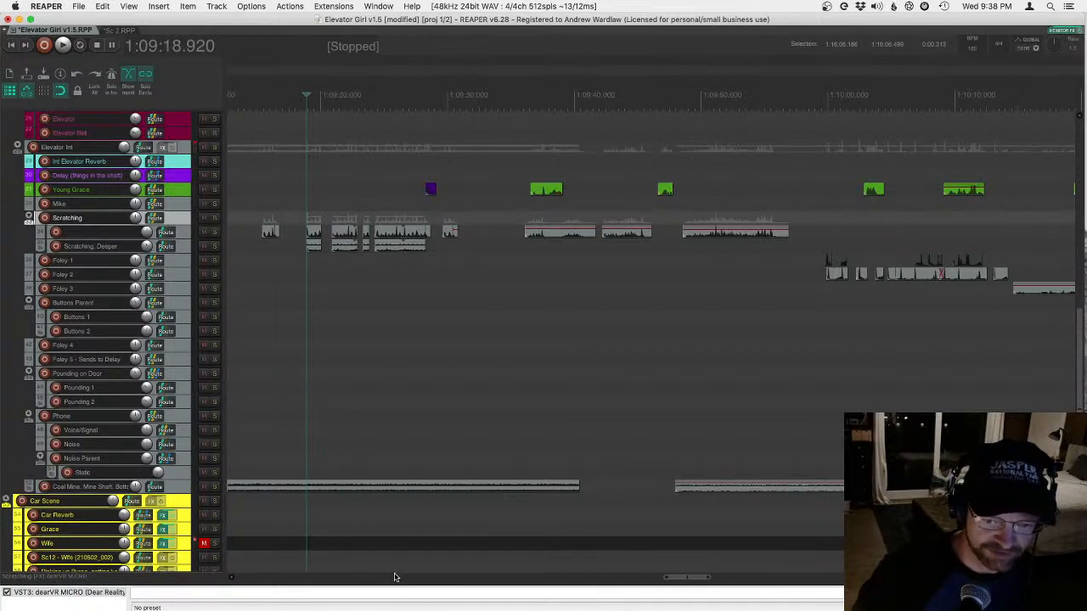
left_click_drag(391, 590, 381, 295)
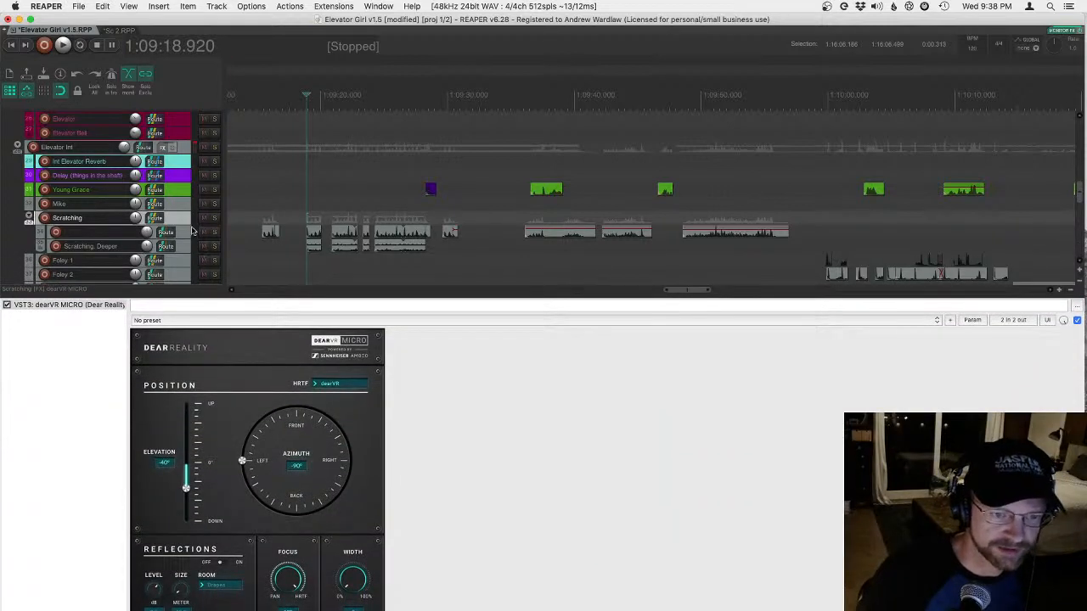
- Compare Proximity on track 34 with TB_Equalizer_v4 on Scratching, Deeper, and return to the Scratching parent's dearVR MICRO
left_click(181, 232)
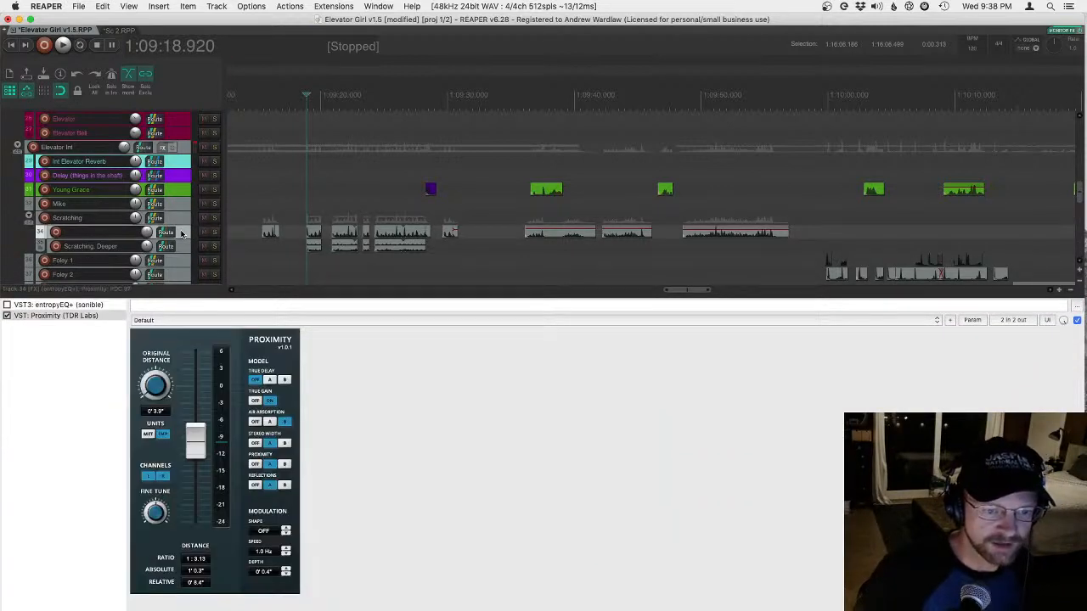
left_click(182, 248)
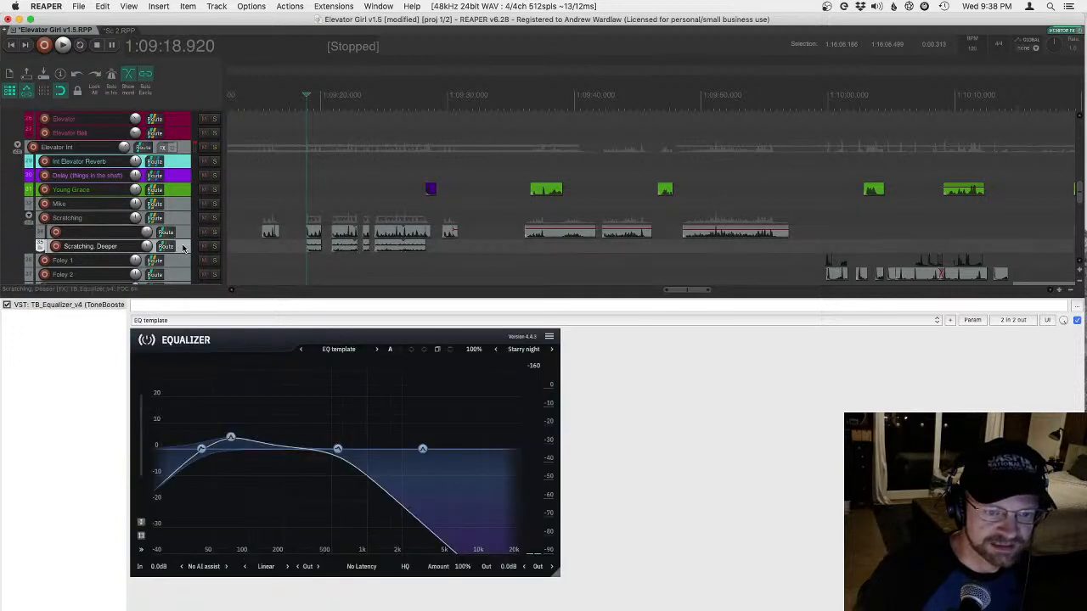
left_click(181, 223)
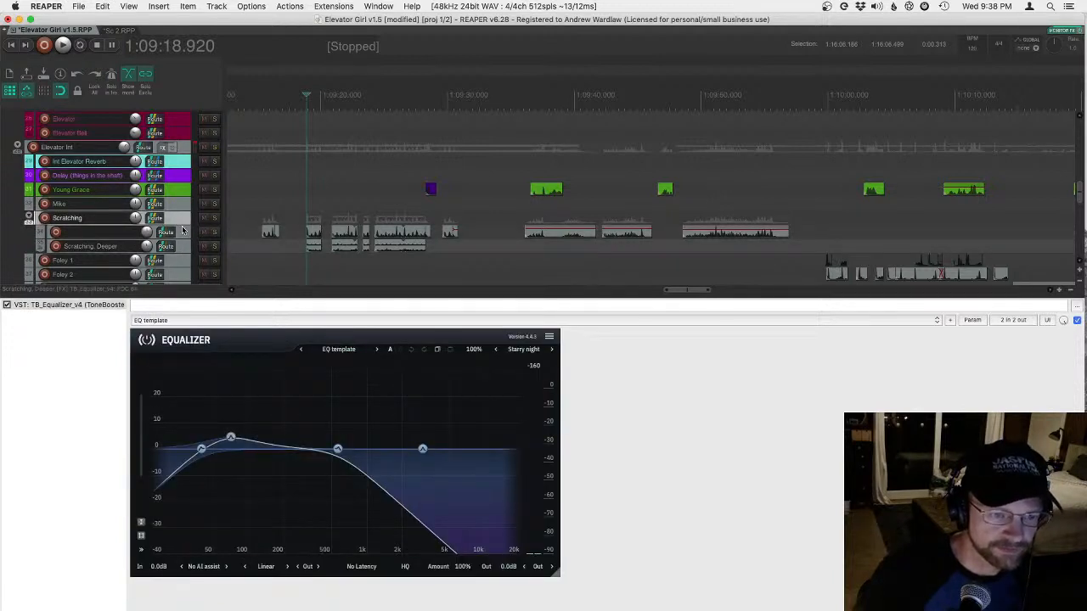
left_click(182, 234)
left_click(180, 234)
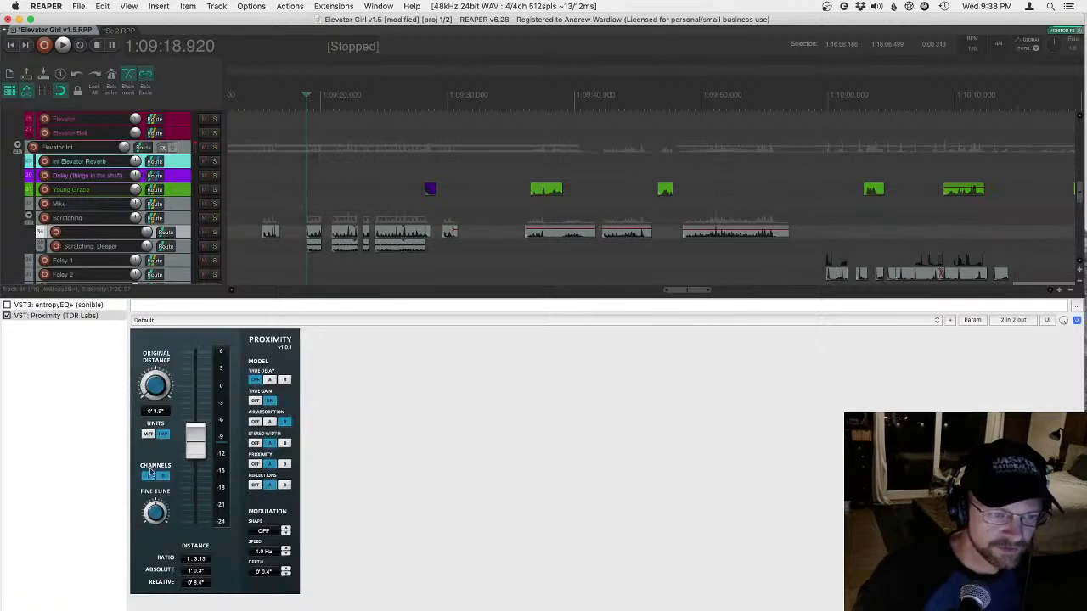
left_click(178, 247)
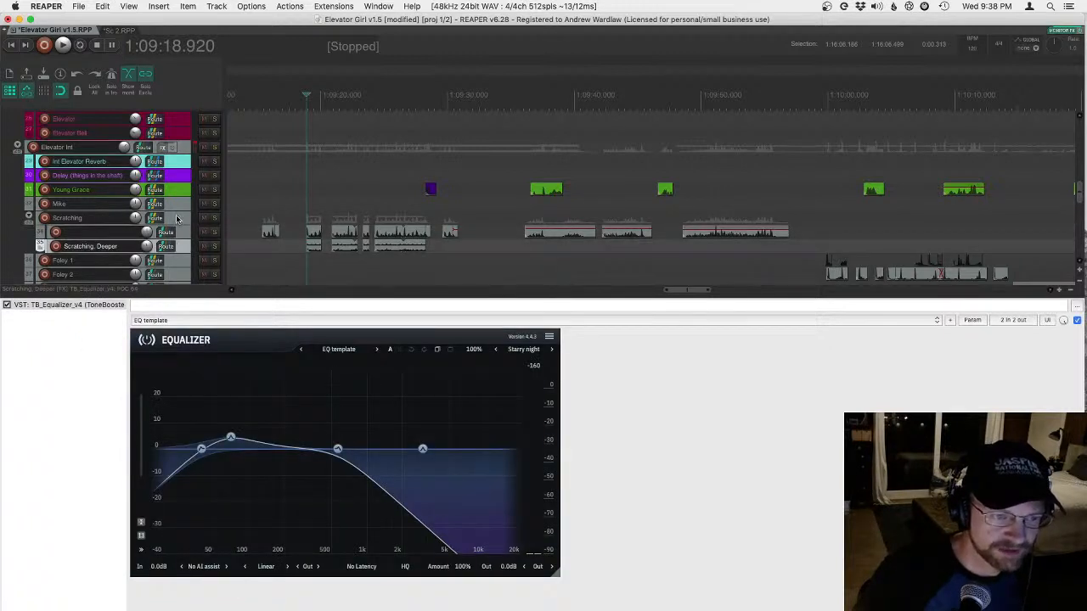
left_click(176, 216)
left_click(176, 215)
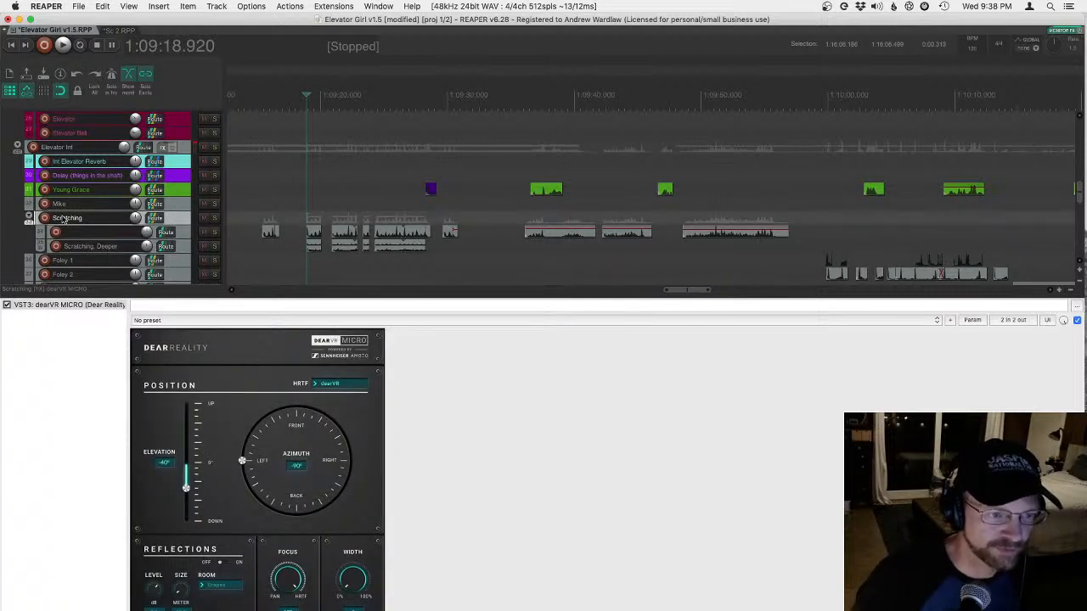
- Solo track 34, the unnamed scratching layer, play it briefly from 1:09:18.920, stop, and unsolo it
left_click(214, 234)
key("space")
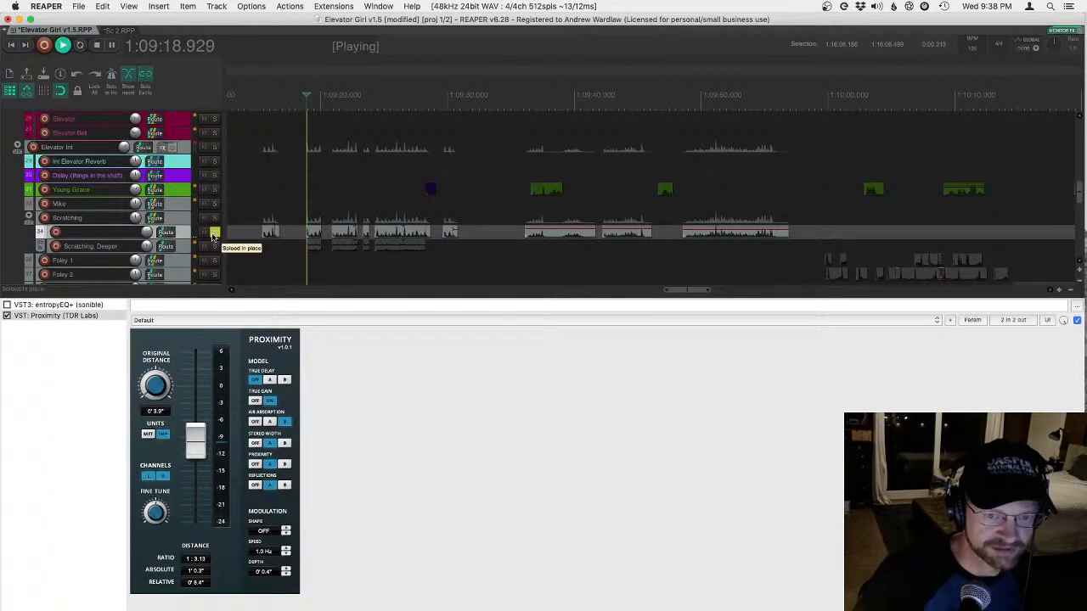
key("space")
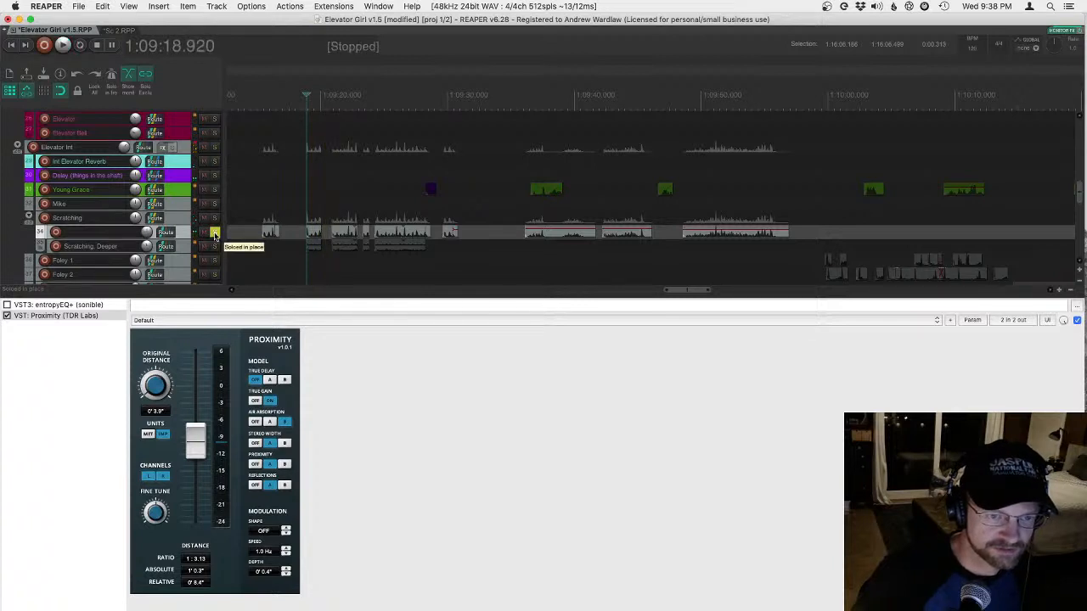
left_click(214, 234)
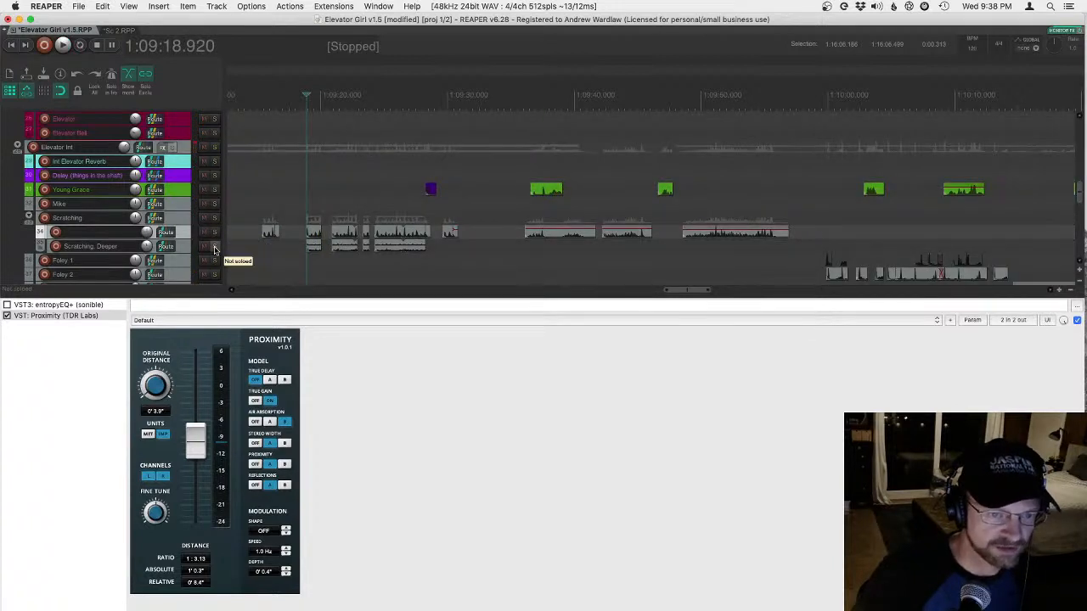
- Solo Scratching, Deeper, switch the solo back to track 34, replay that layer, stop, and unsolo it
left_click(214, 247)
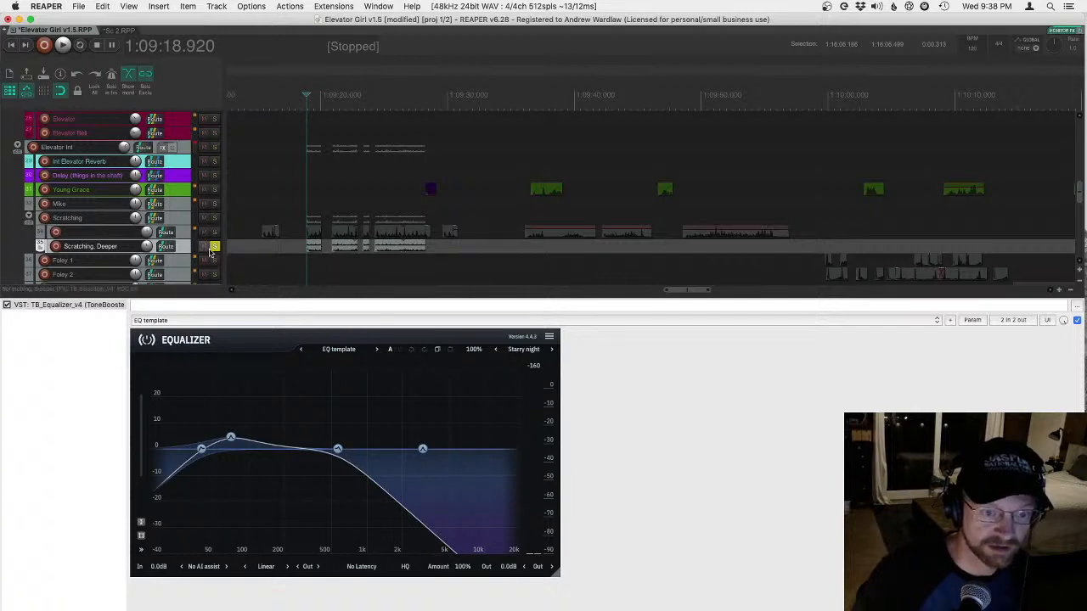
left_click(185, 235)
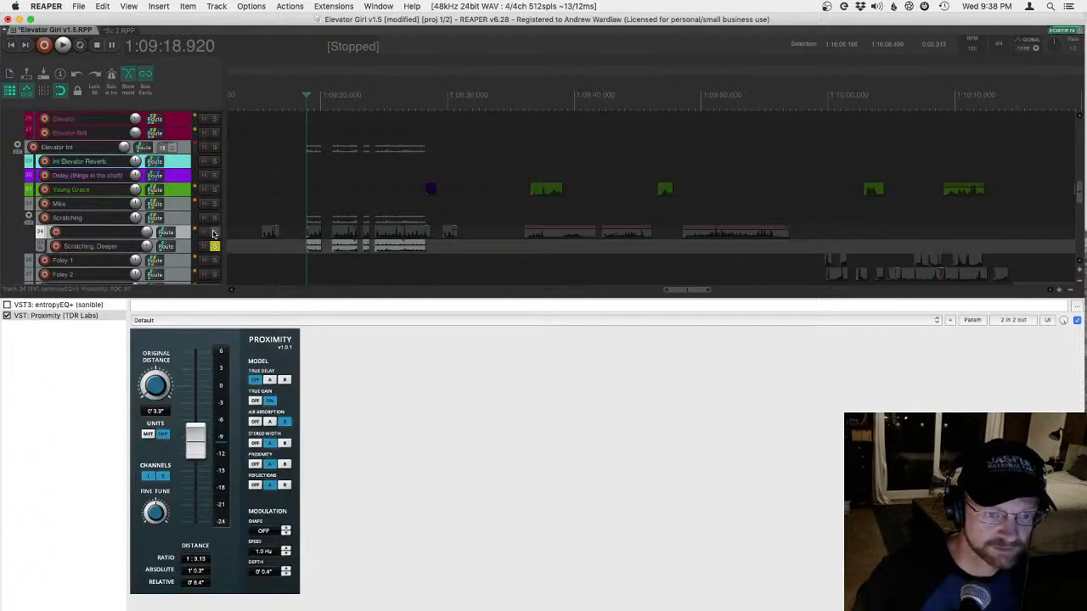
left_click(214, 233)
left_click(215, 246)
key("space")
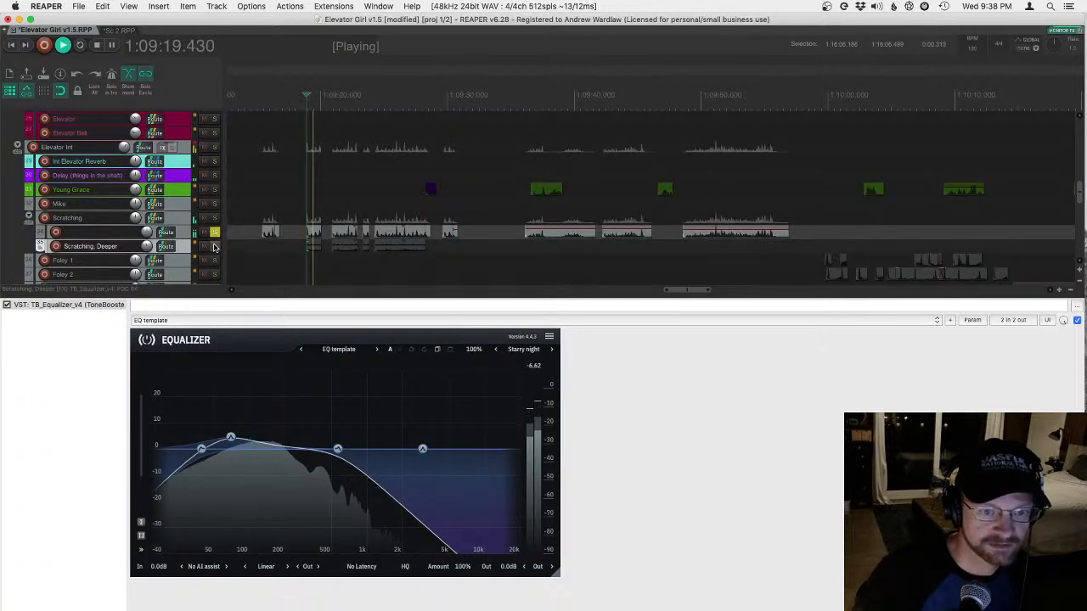
key("space")
left_click(214, 233)
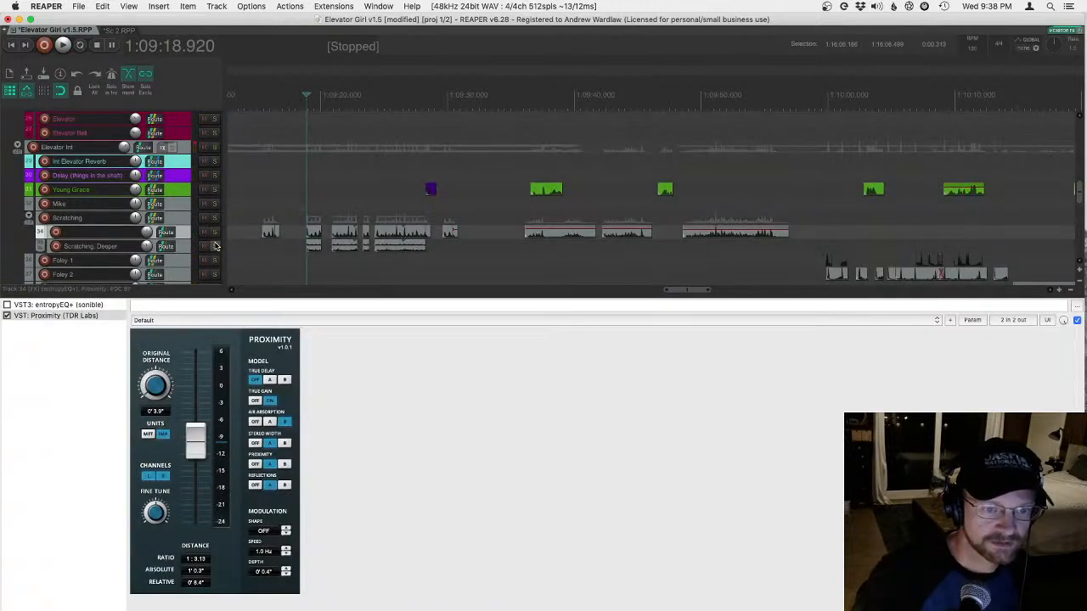
- Solo Scratching, Deeper, play it through its TB_Equalizer_v4 curve, stop, and unsolo the track
left_click(215, 246)
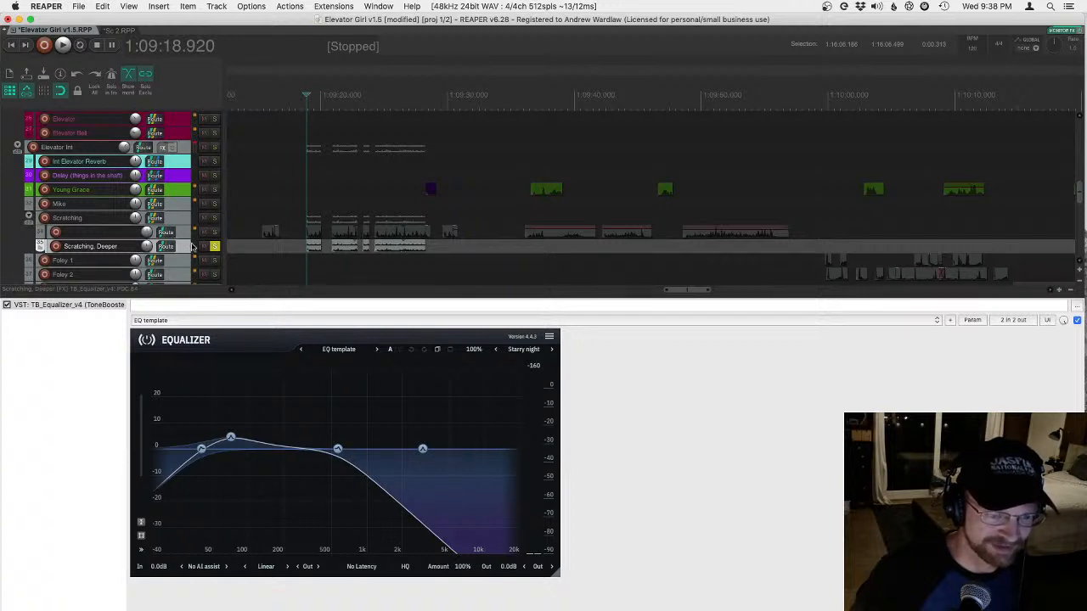
key("space")
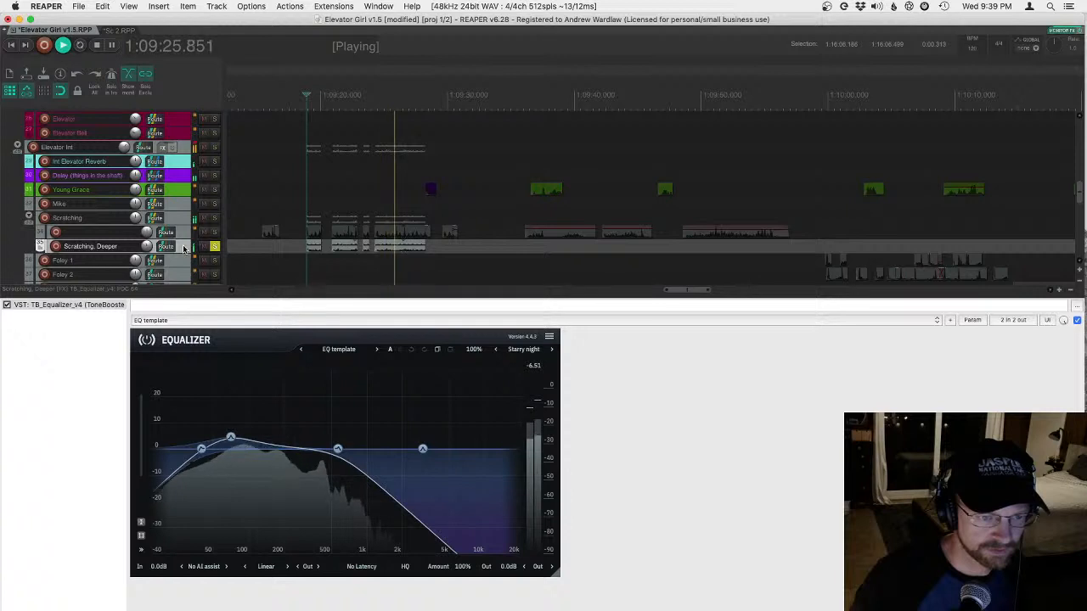
key("space")
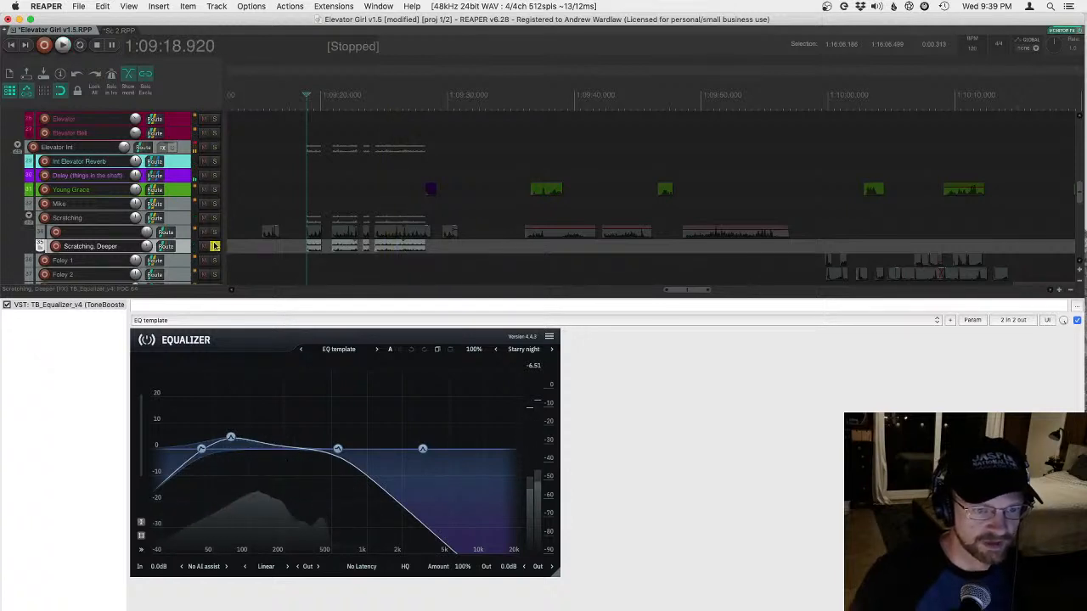
left_click(214, 246)
- Solo the Scratching parent track and play both scratching layers together while viewing its dearVR MICRO position
left_click(215, 218)
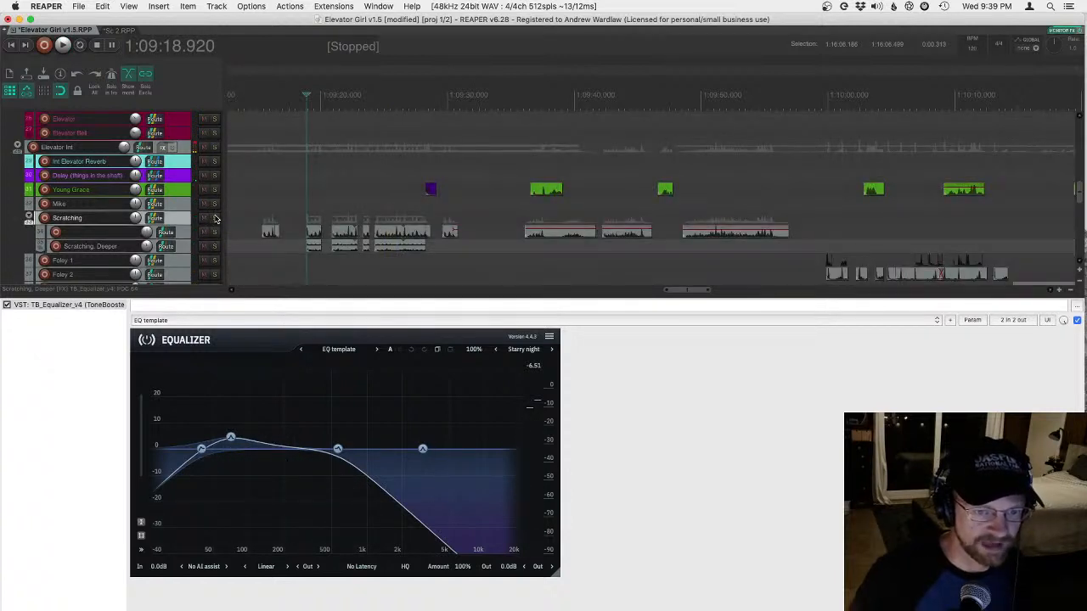
left_click(215, 218)
key("space")
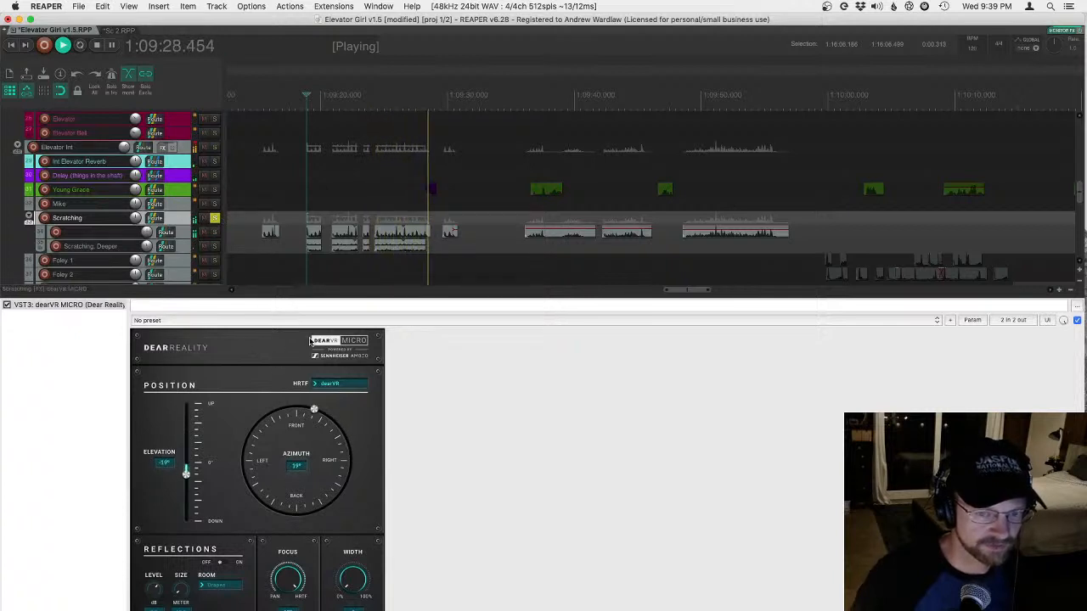
- Replay the soloed Scratching layers through dearVR MICRO to hear their changing position, stop, and unsolo the parent track
key("space")
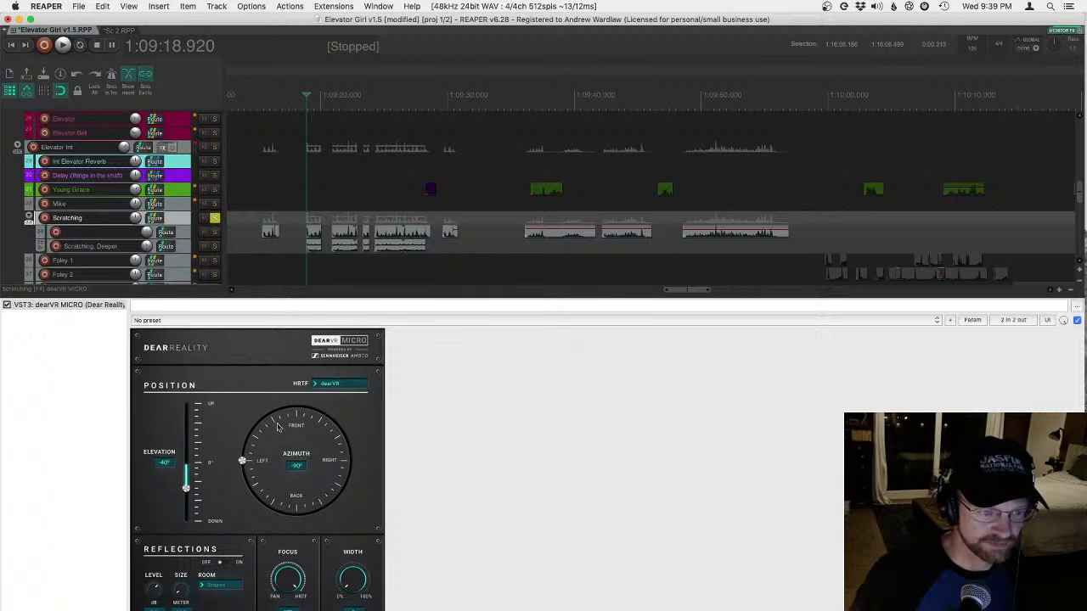
key("space")
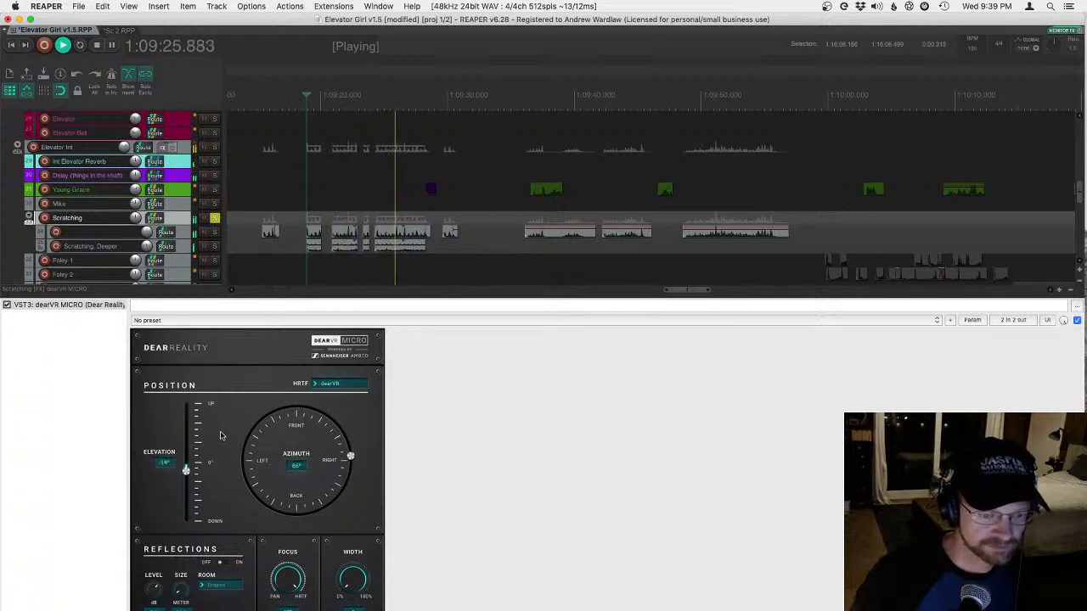
key("space")
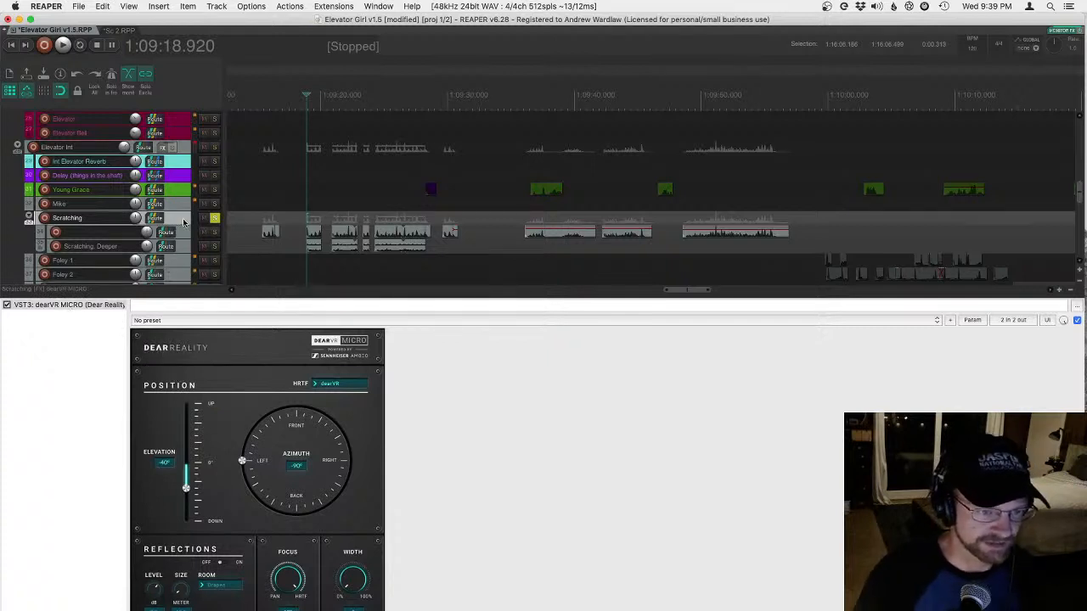
left_click(215, 219)
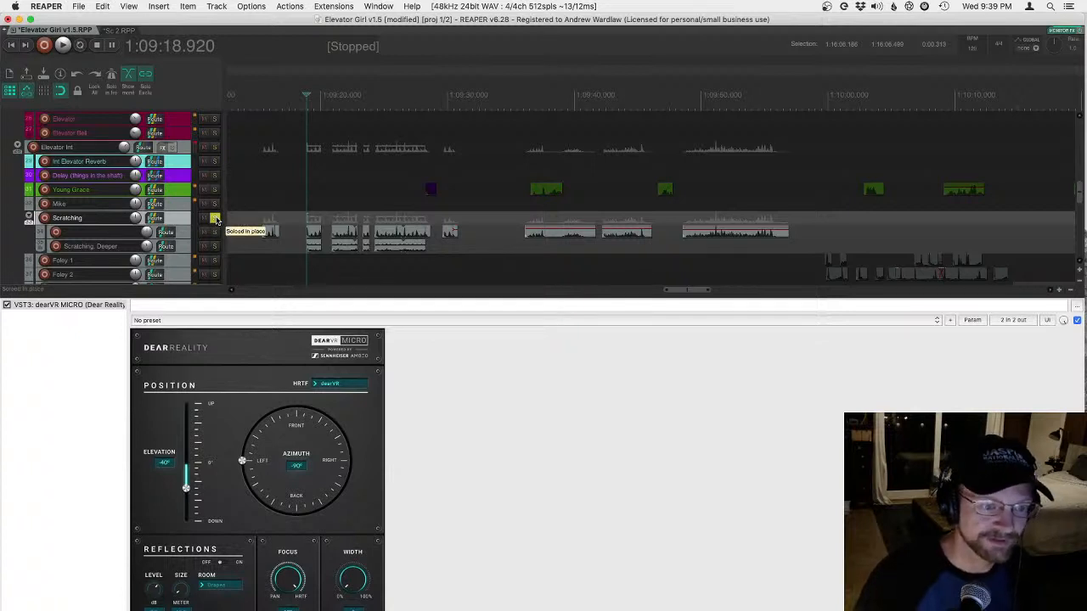
left_click(215, 219)
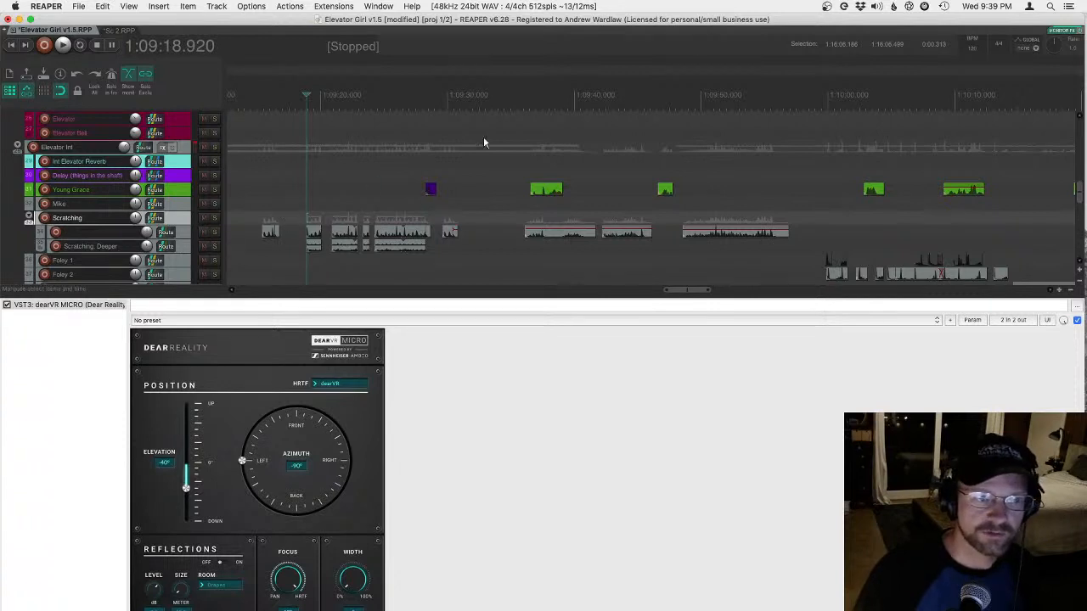
- Open the monitoring effects chain and play the scene twice from 1:09:18.920 while examining its frequency spectrum in SPAN
left_click(1065, 33)
left_click_drag(789, 163, 756, 224)
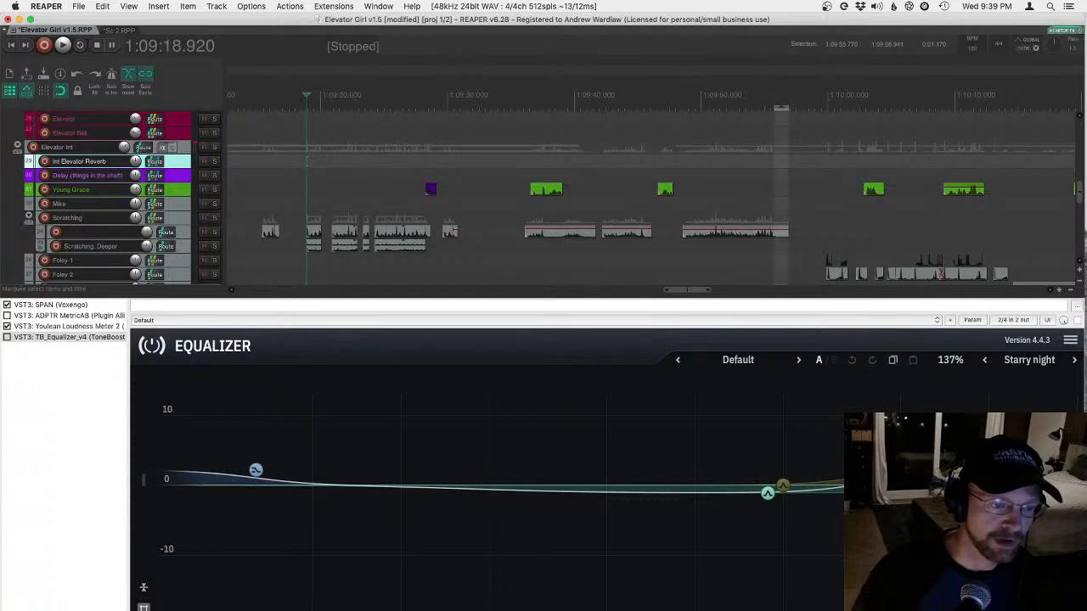
left_click(68, 307)
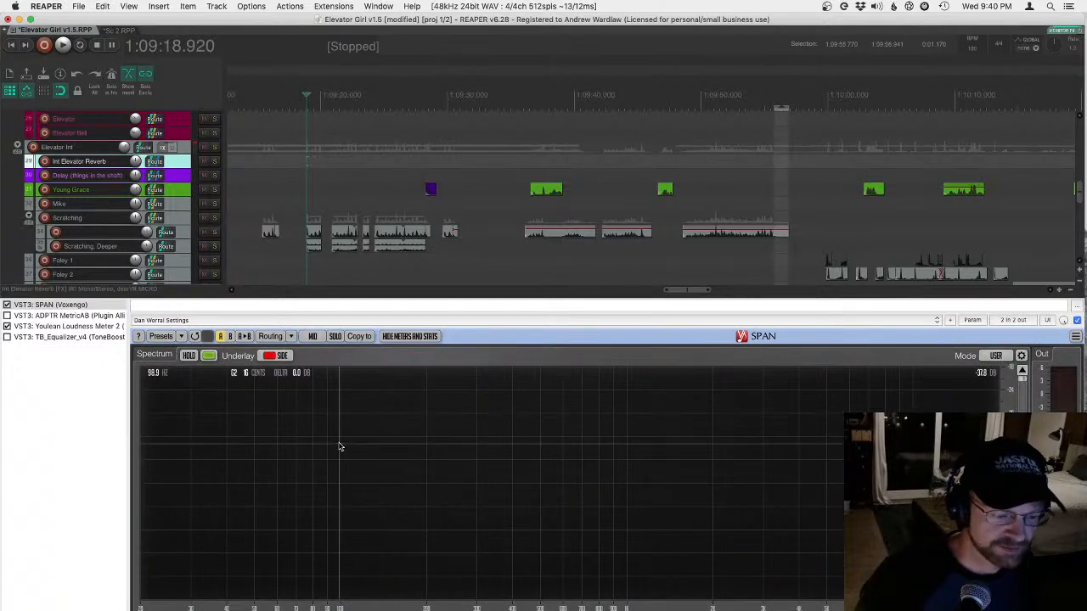
key("space")
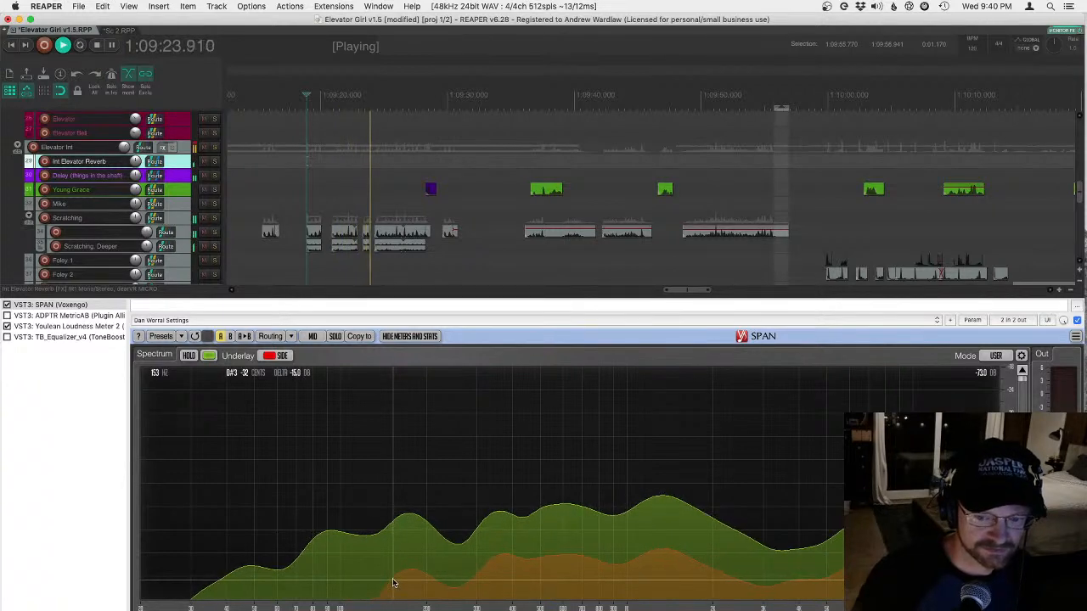
key("space")
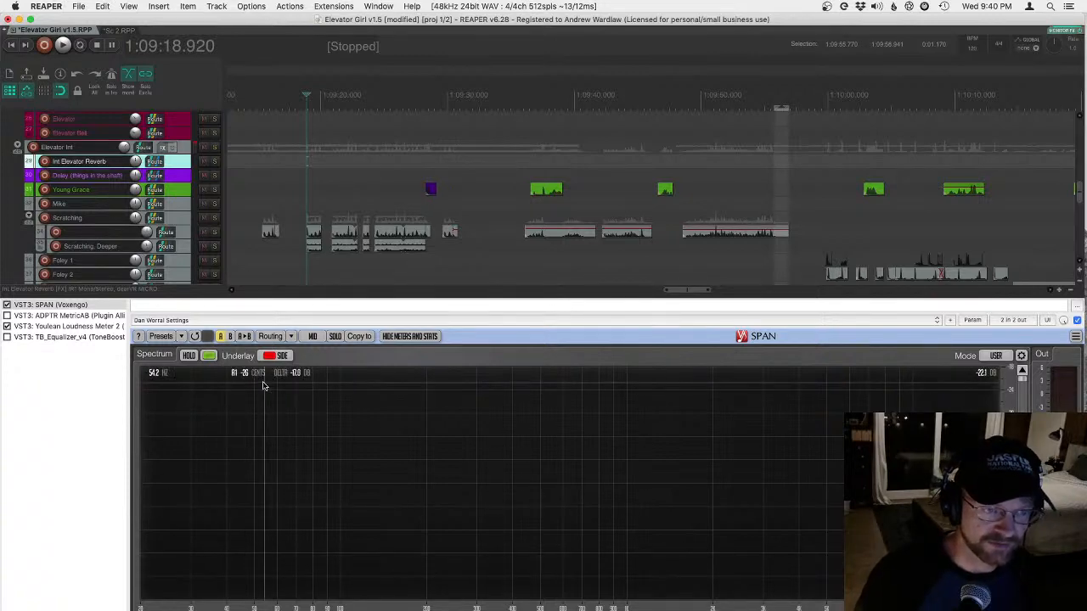
key("space")
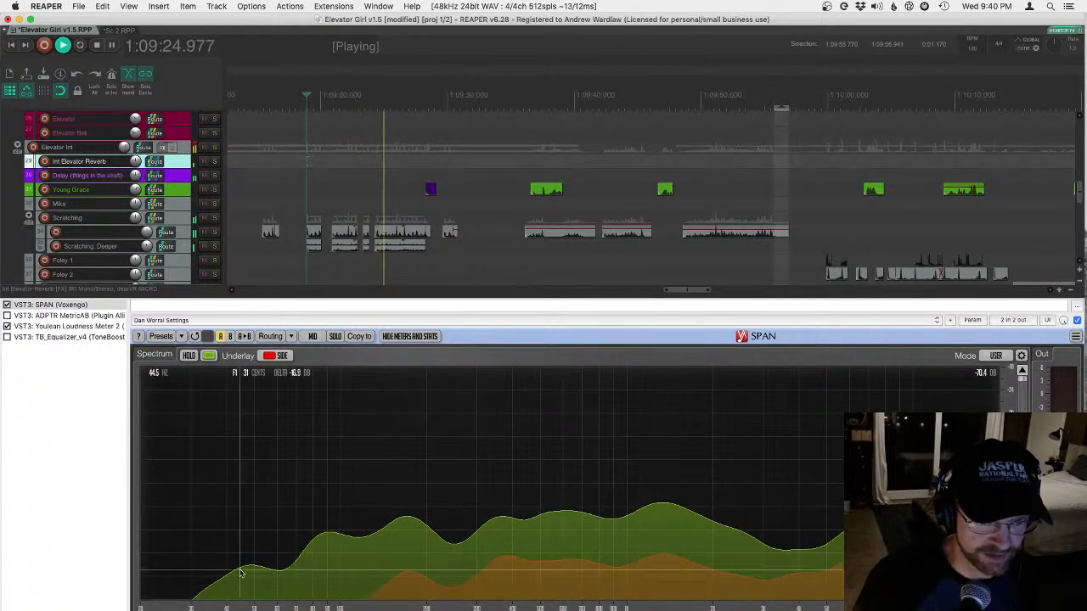
key("space")
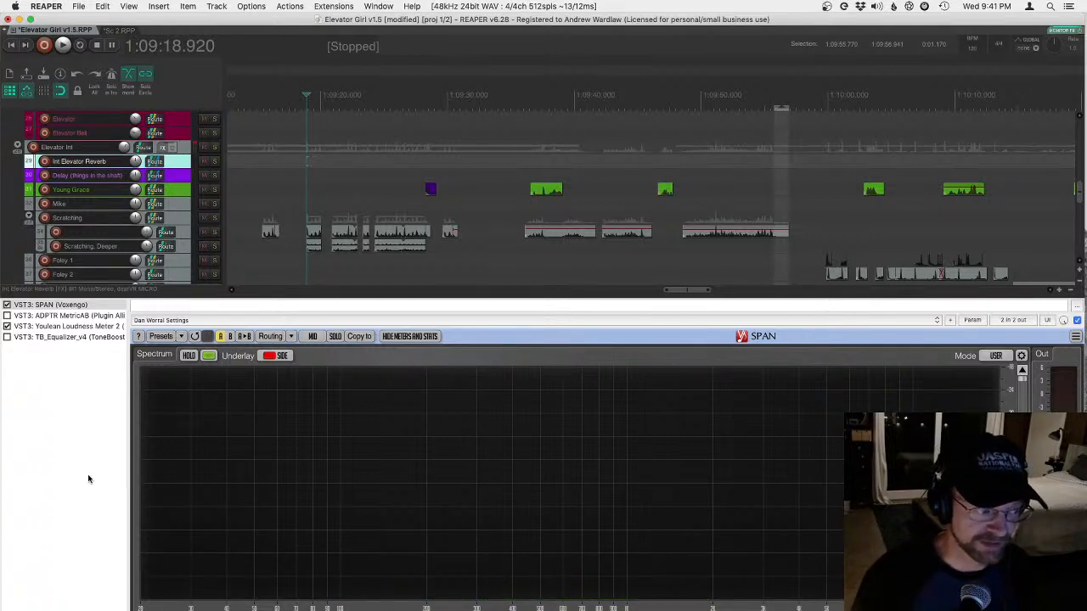
- Enable ADPTR MetricAB to audition the 30s Female, Clean and w Music reference, bypass it, and replay the scene for comparison
left_click(67, 316)
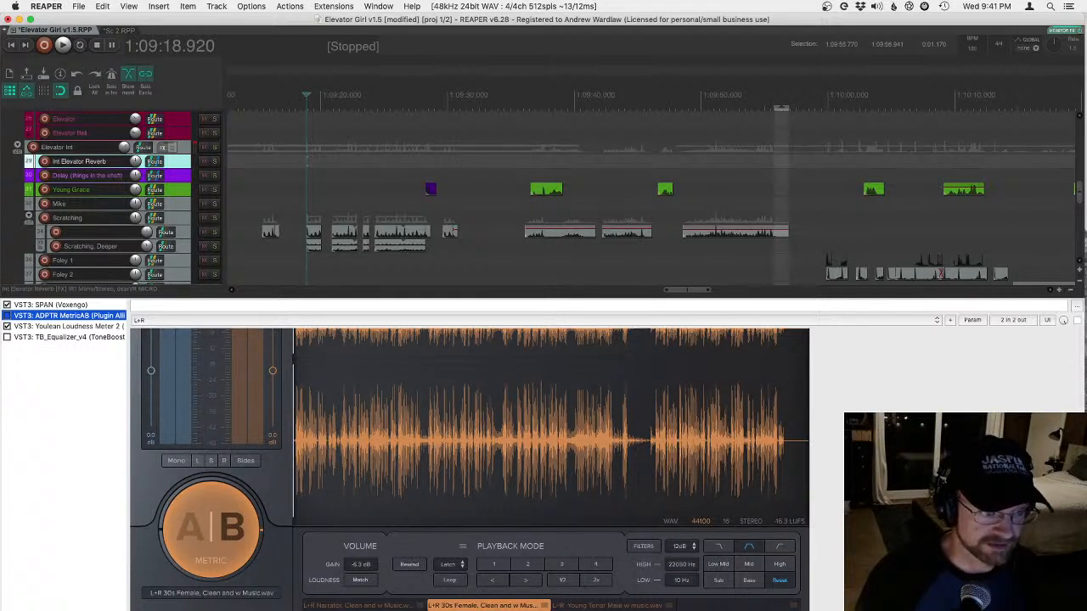
left_click(7, 315)
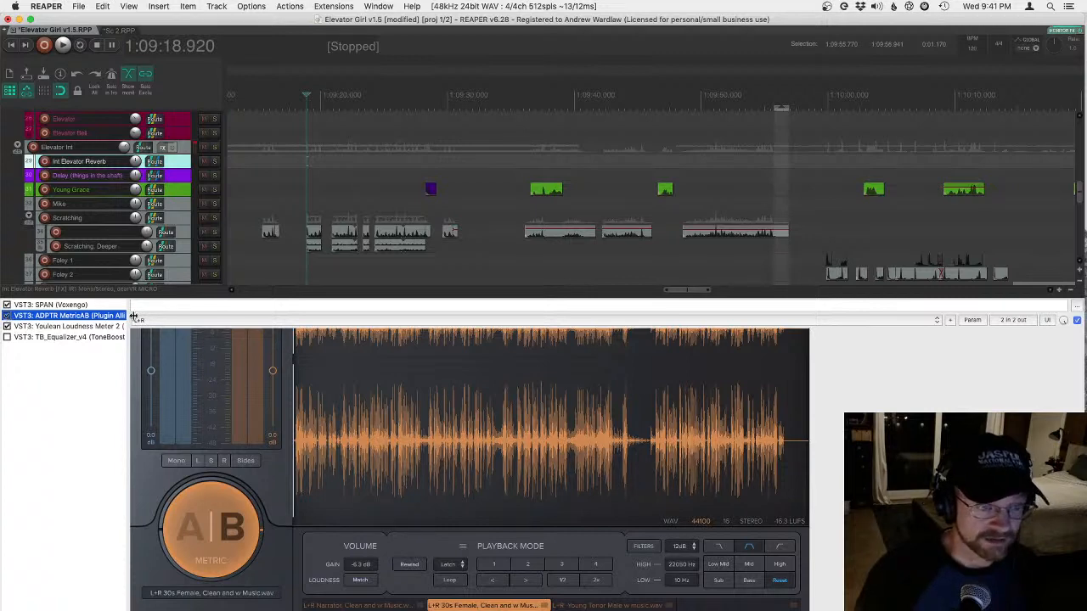
left_click(482, 606)
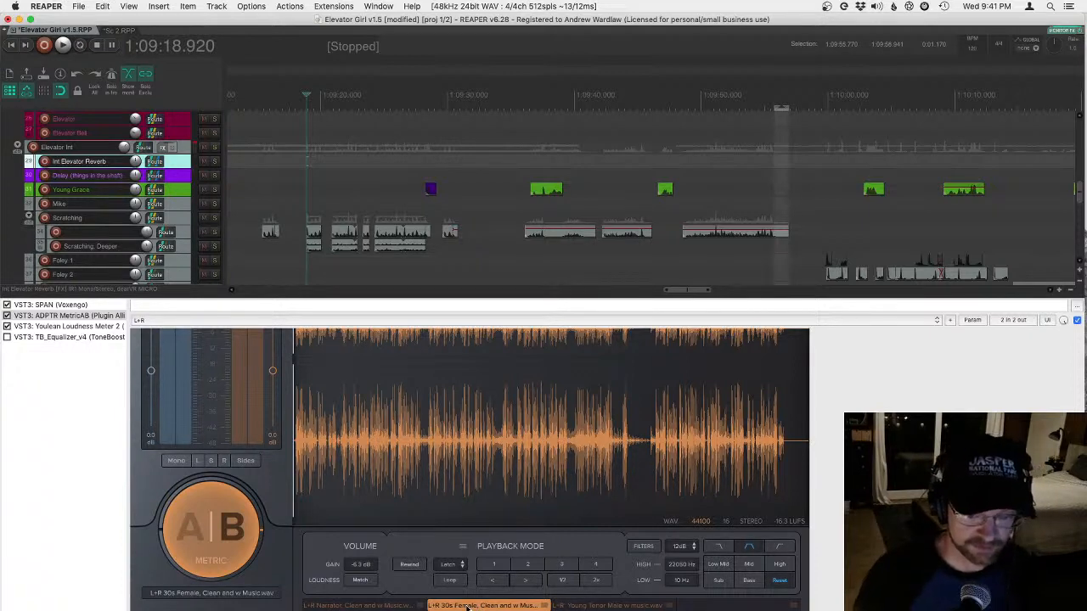
key("space")
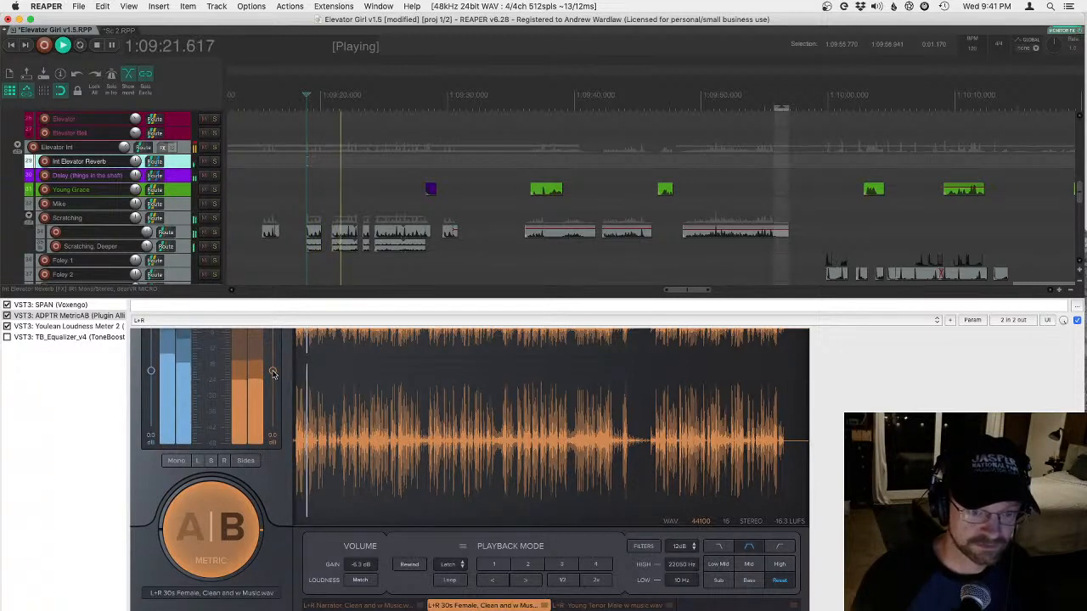
key("space")
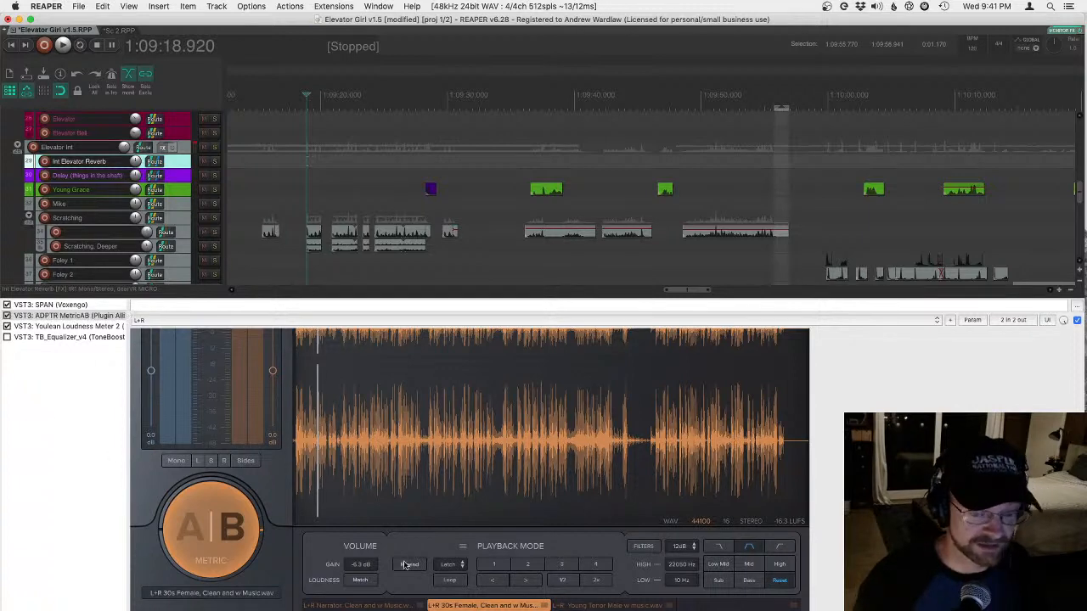
key("space")
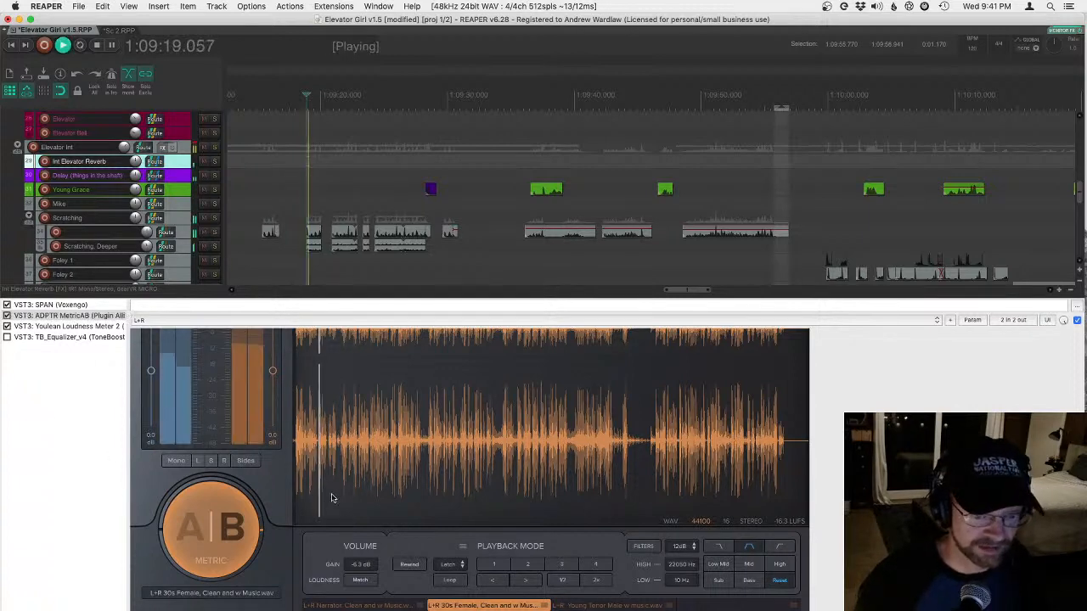
left_click(7, 315)
key("space")
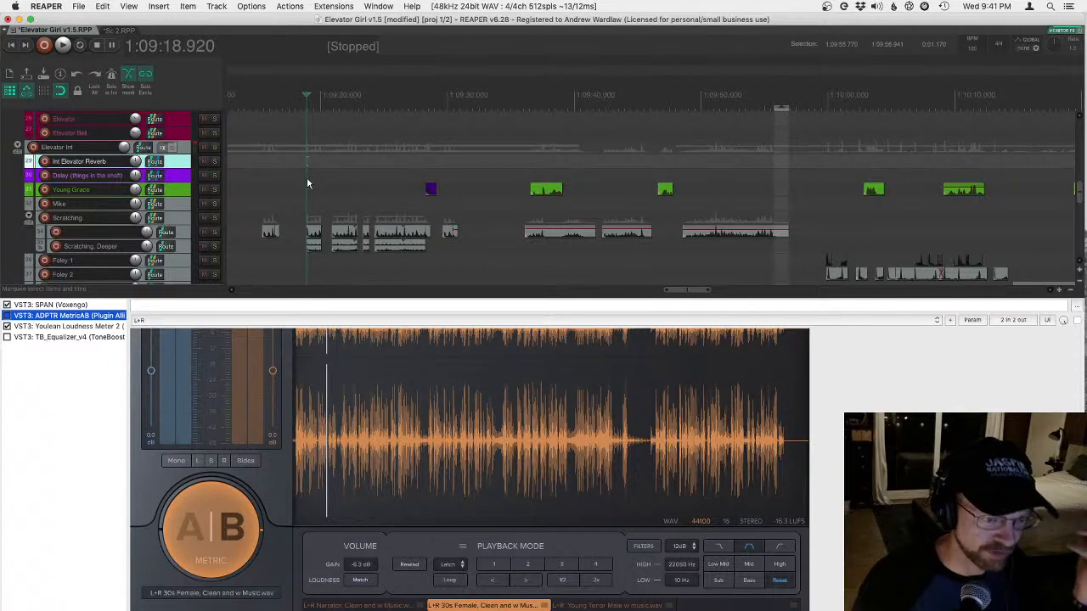
key("space")
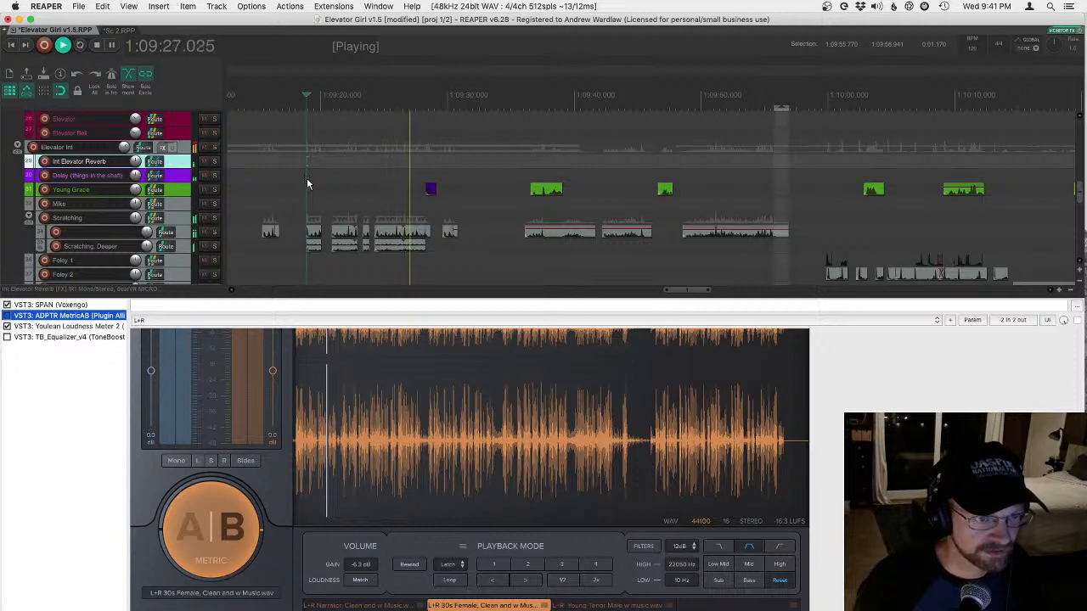
key("space")
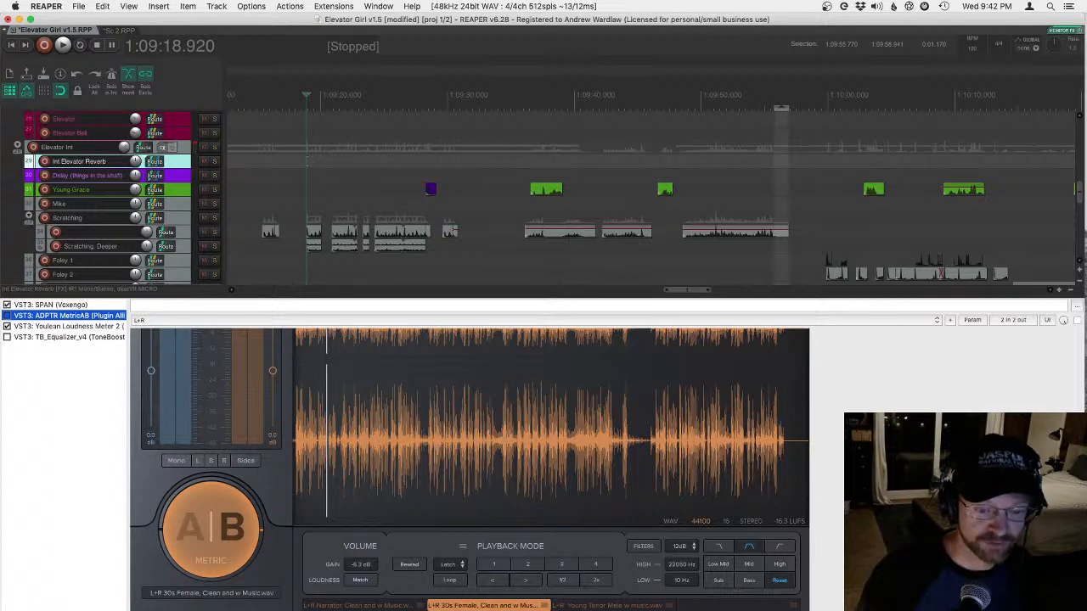
- Re-enable ADPTR MetricAB, try selecting the Narrator, Clean and w Music reference, and bypass the plugin
left_click(379, 608)
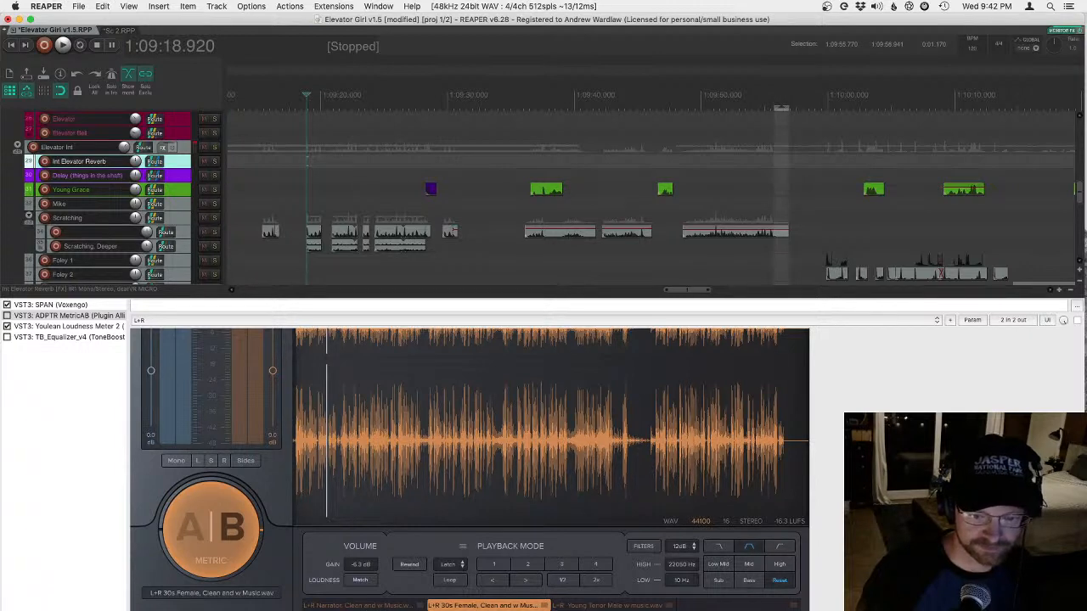
left_click(7, 316)
left_click(363, 605)
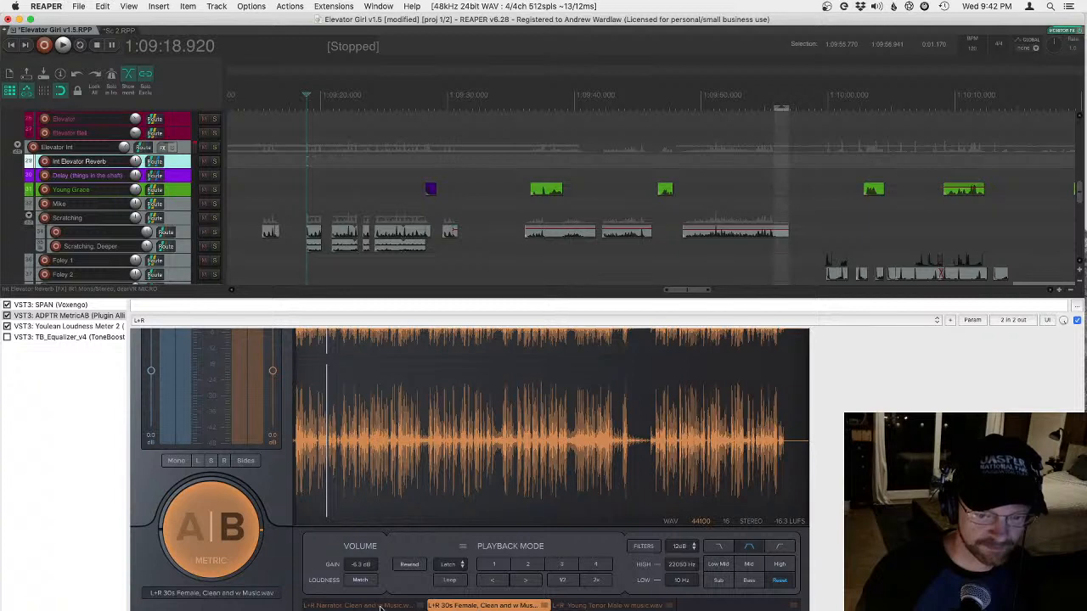
left_click(496, 585)
left_click(495, 584)
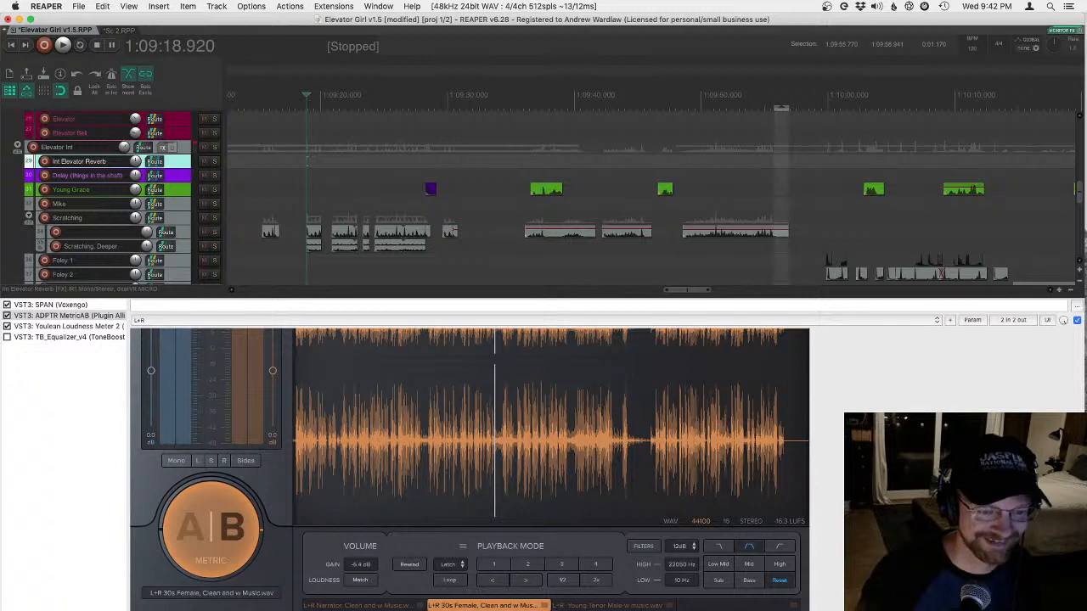
left_click(7, 316)
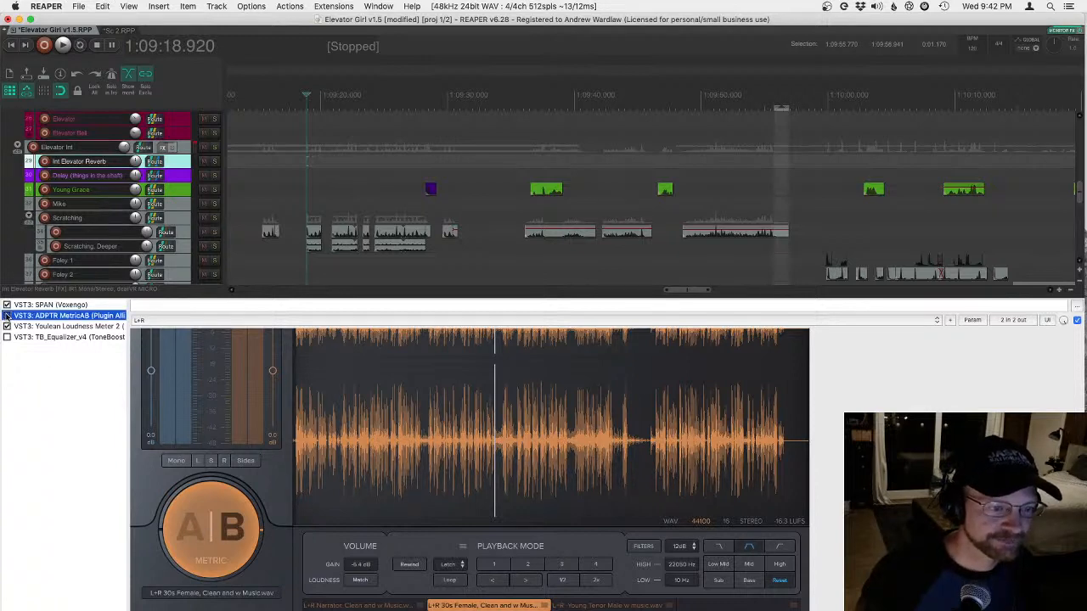
- Show Youlean Loudness Meter 2 in the monitoring chain and play the scene briefly to read its loudness
left_click(48, 327)
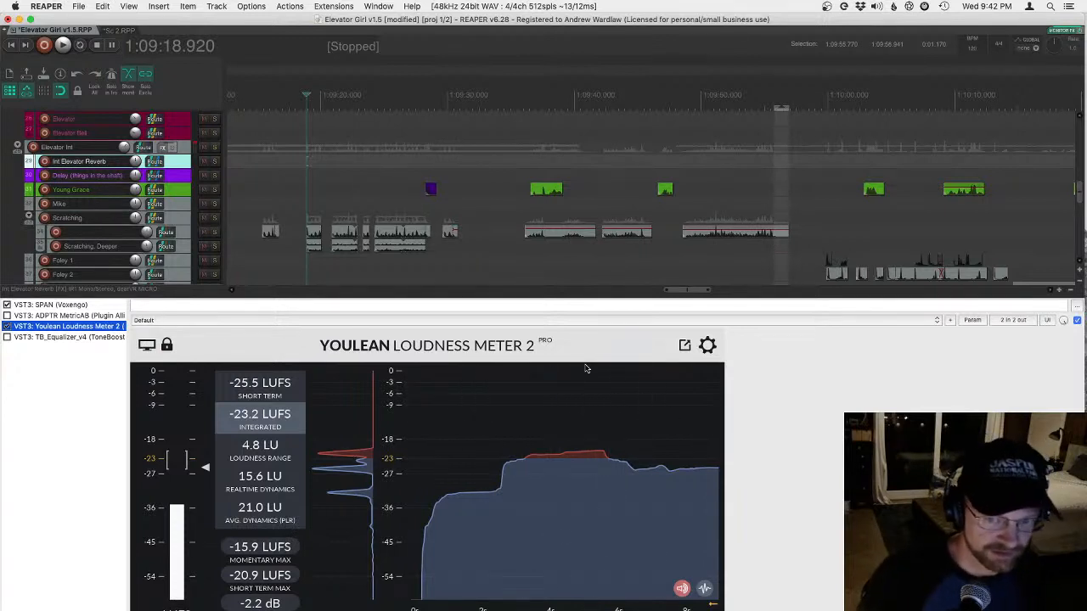
key("space")
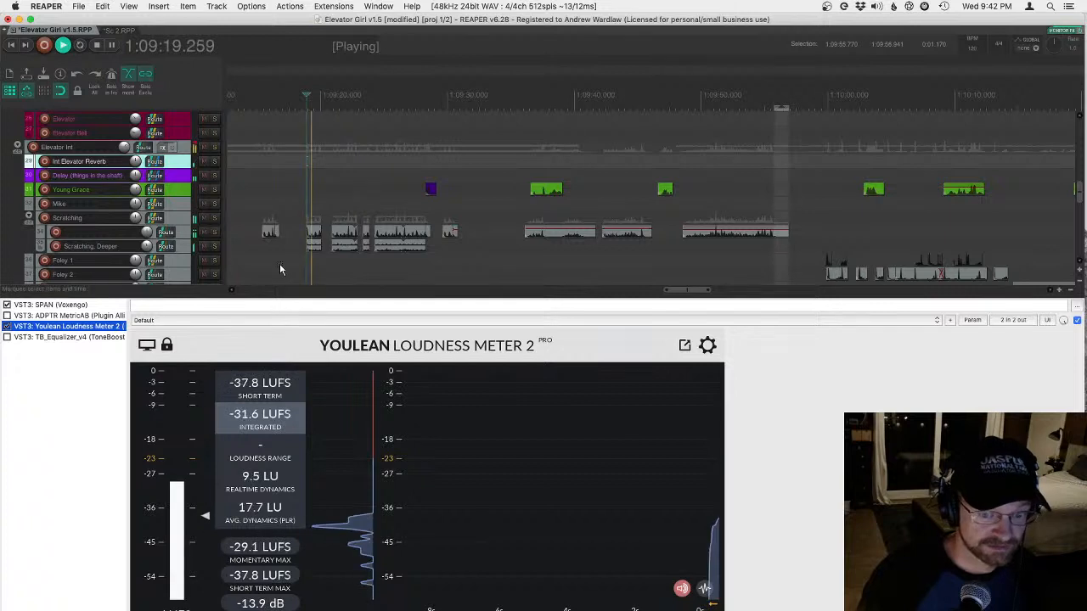
key("space")
- Solo dialogue tracks 4 and 5 and play them from 1:09:18.920 while watching the Youlean loudness readings
scroll(156, 222, "up", 15)
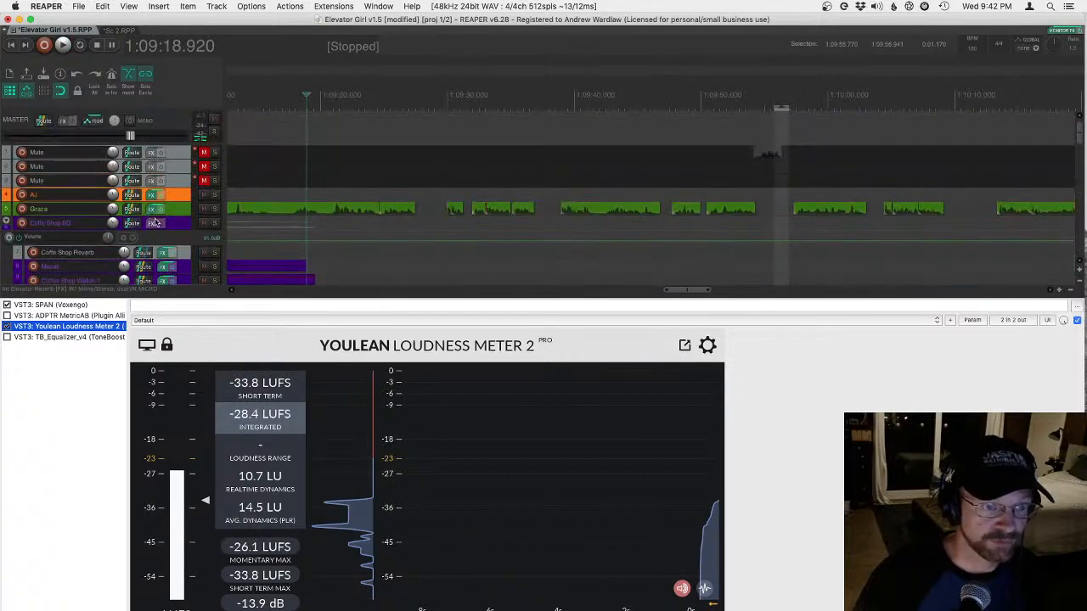
left_click(215, 195)
left_click(215, 209)
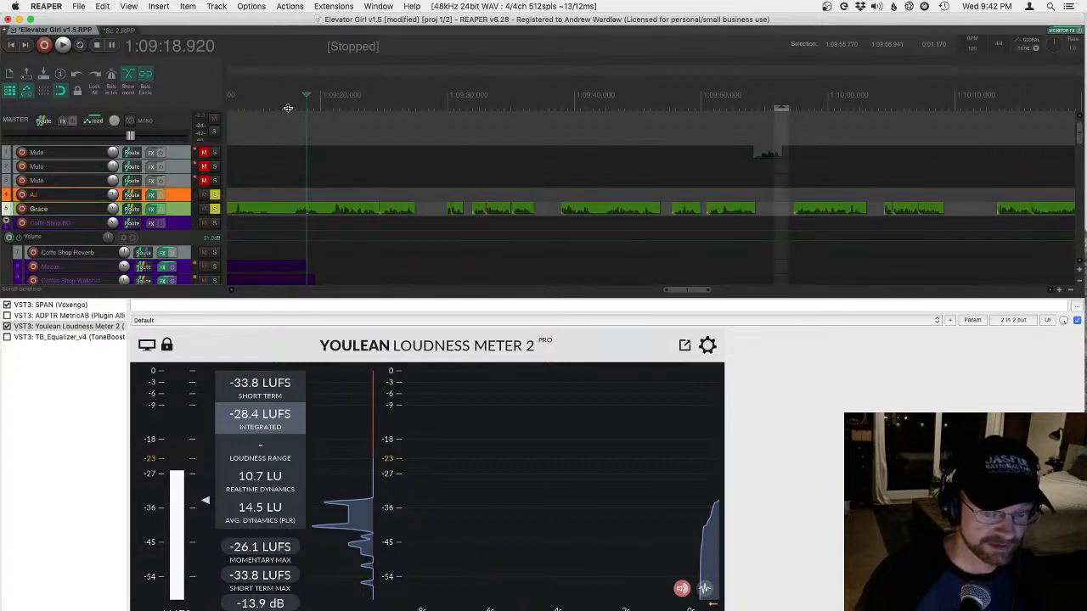
key("space")
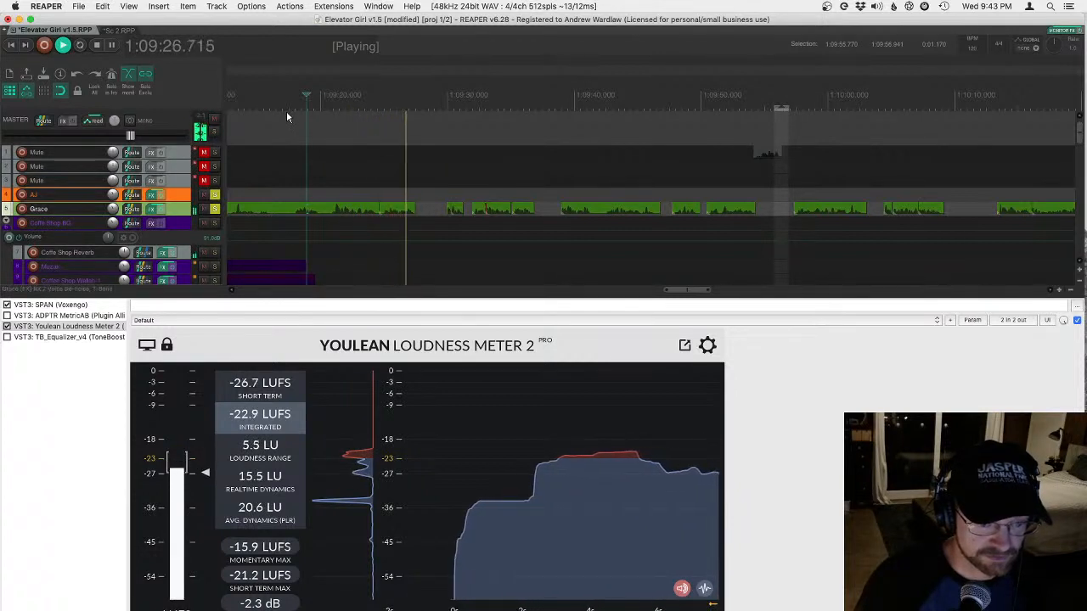
key("space")
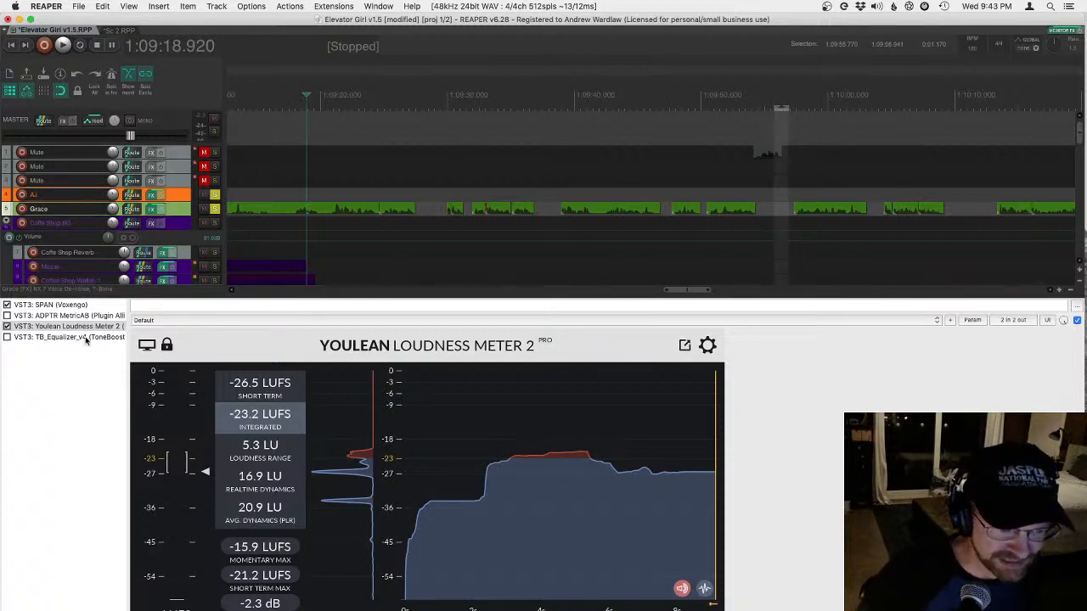
- Enable the monitoring chain's TB_Equalizer_v4, play the soloed dialogue, bypass the equalizer during playback to compare, and stop
left_click(84, 338)
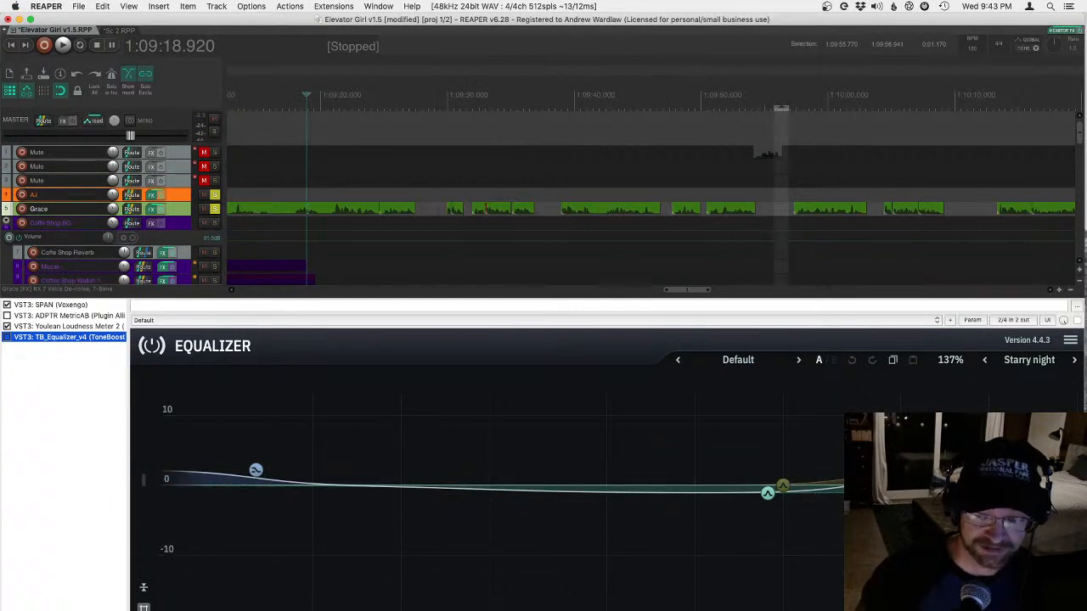
left_click(7, 338)
key("space")
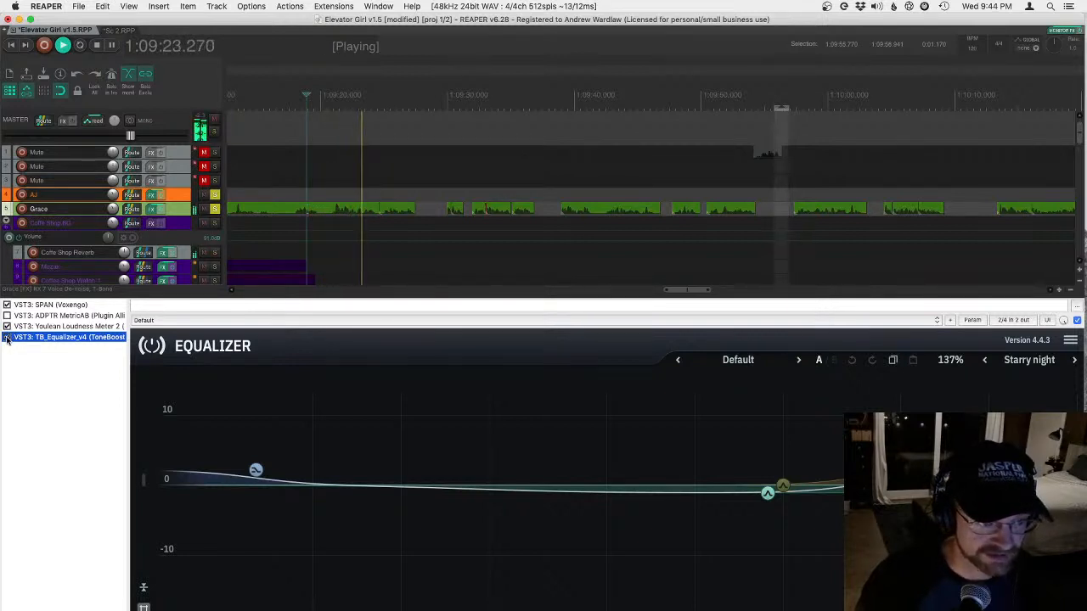
left_click(7, 338)
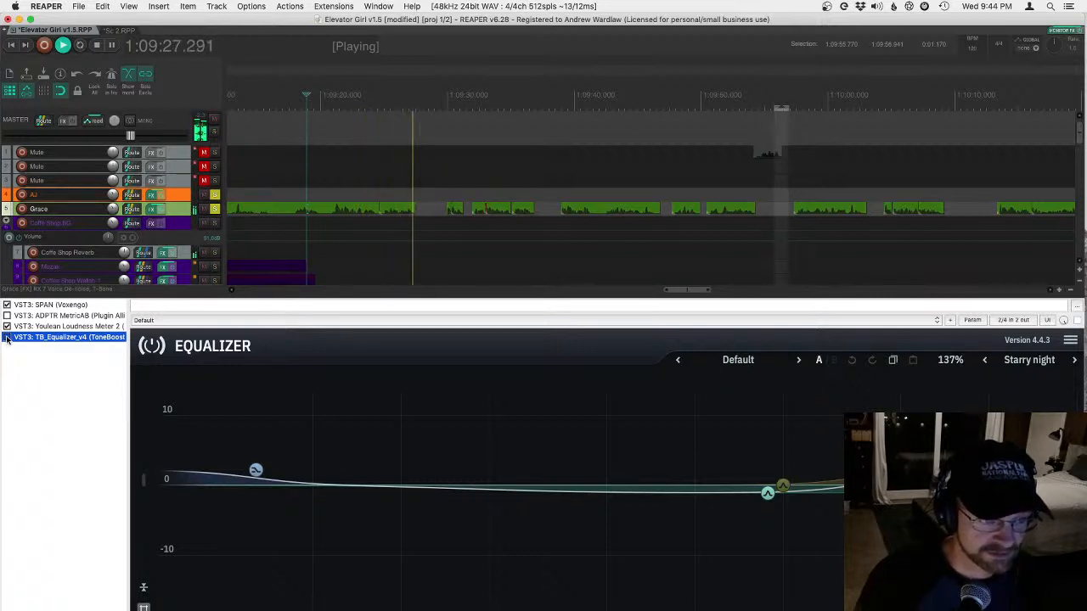
key("space")
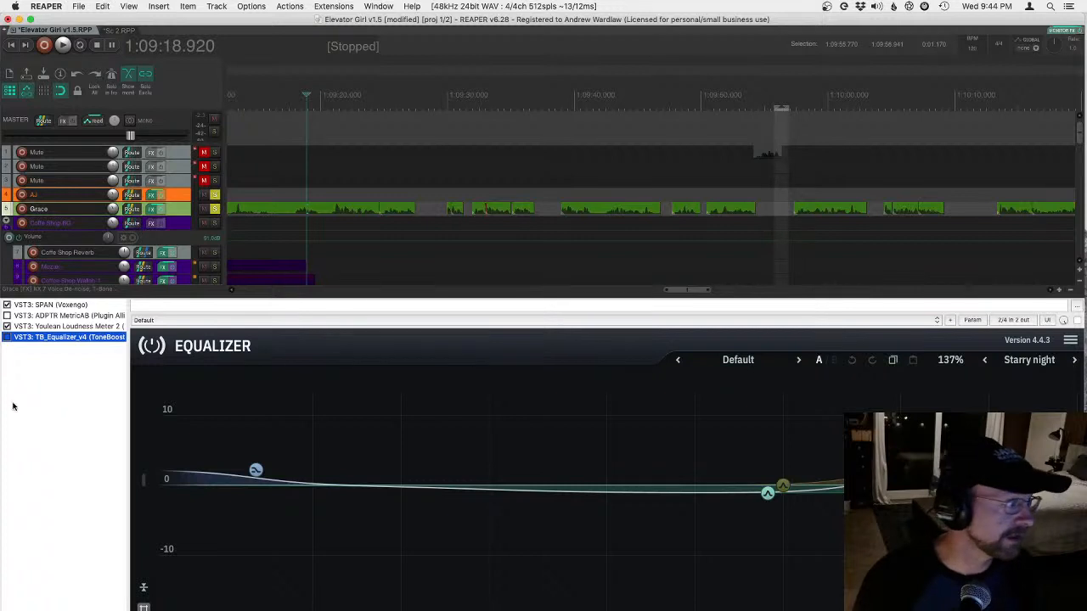
key("super+Tab")
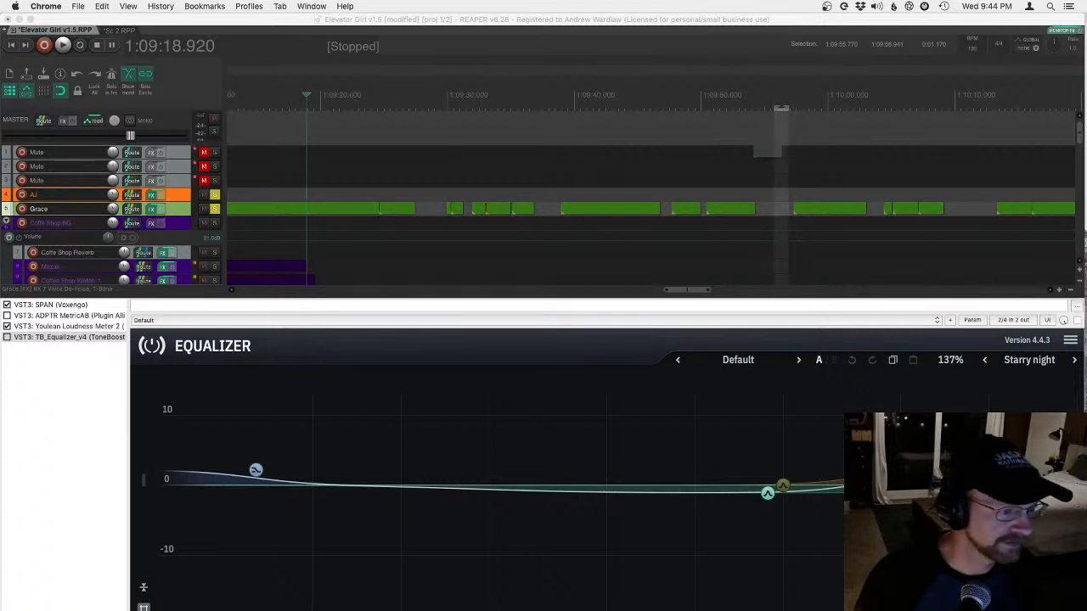
key("super+Tab")
key("super+Tab")
key("super+Tab")
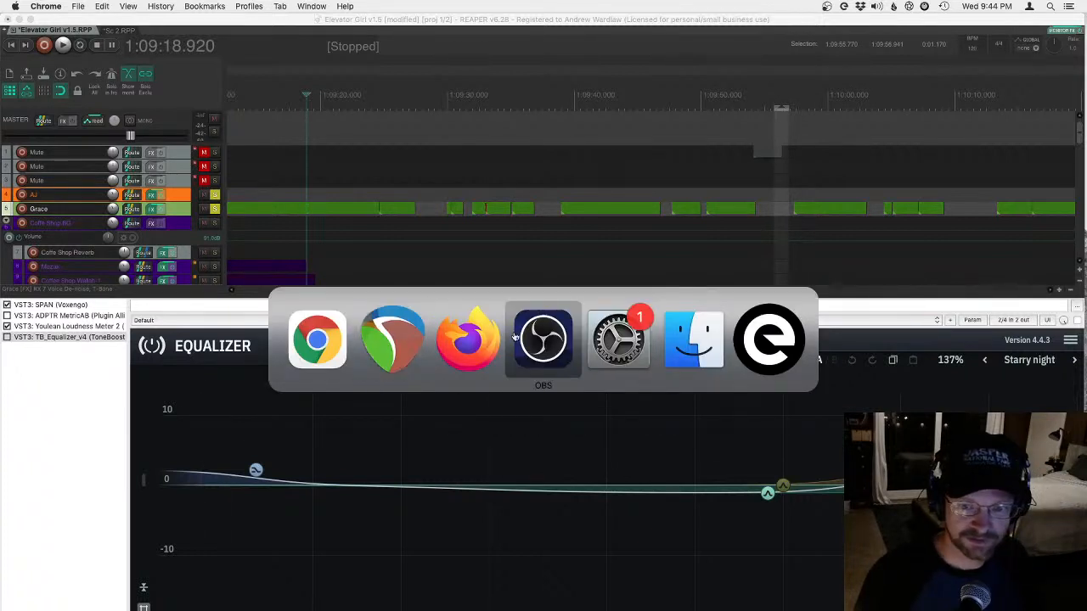
left_click_drag(1, 263, 0, 208)
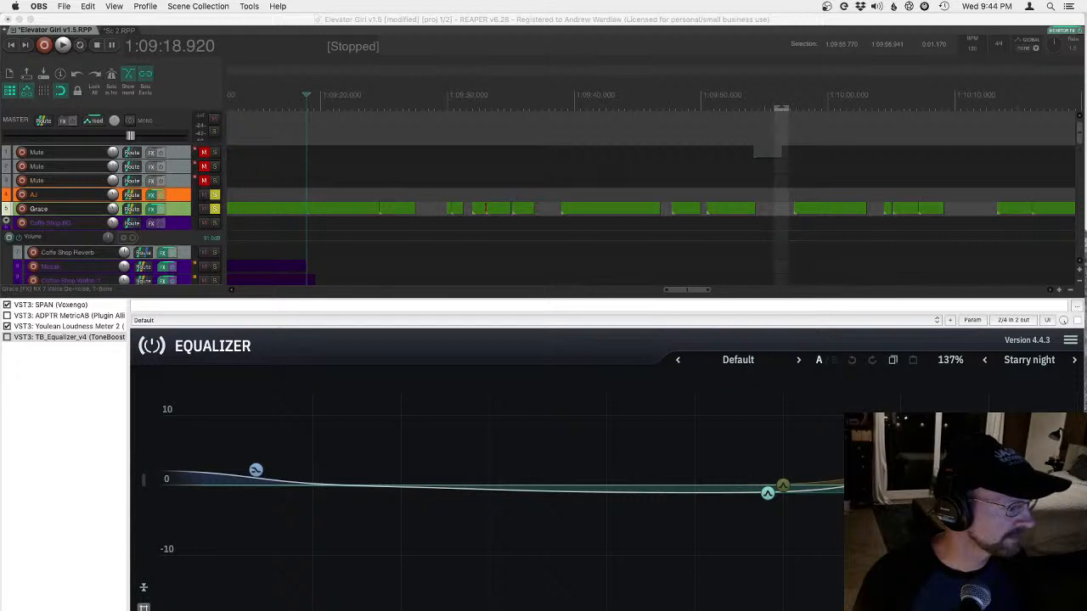
key("super+Tab")
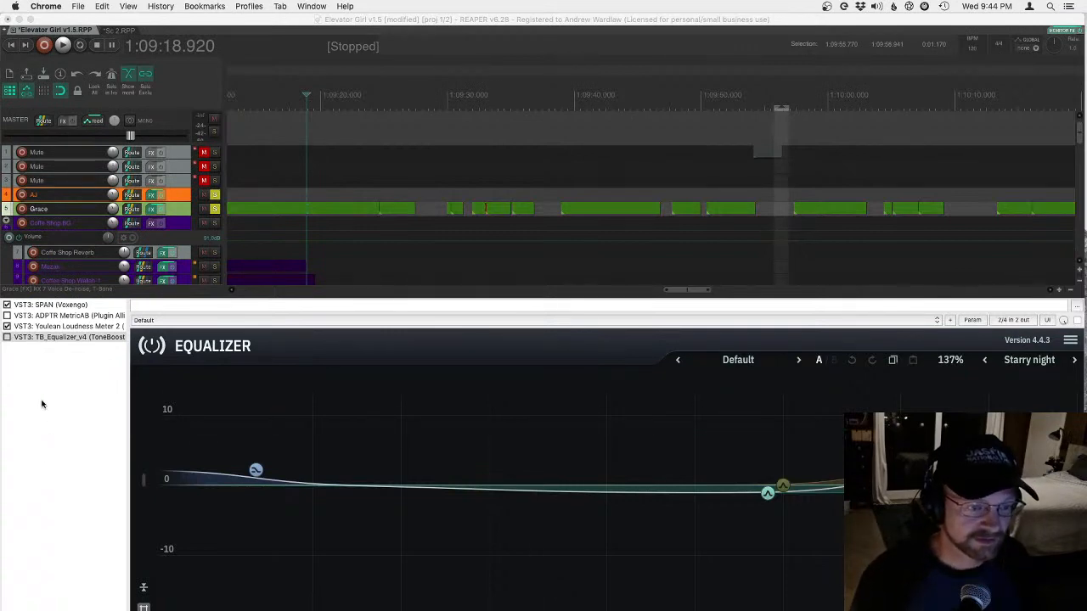
left_click(68, 409)
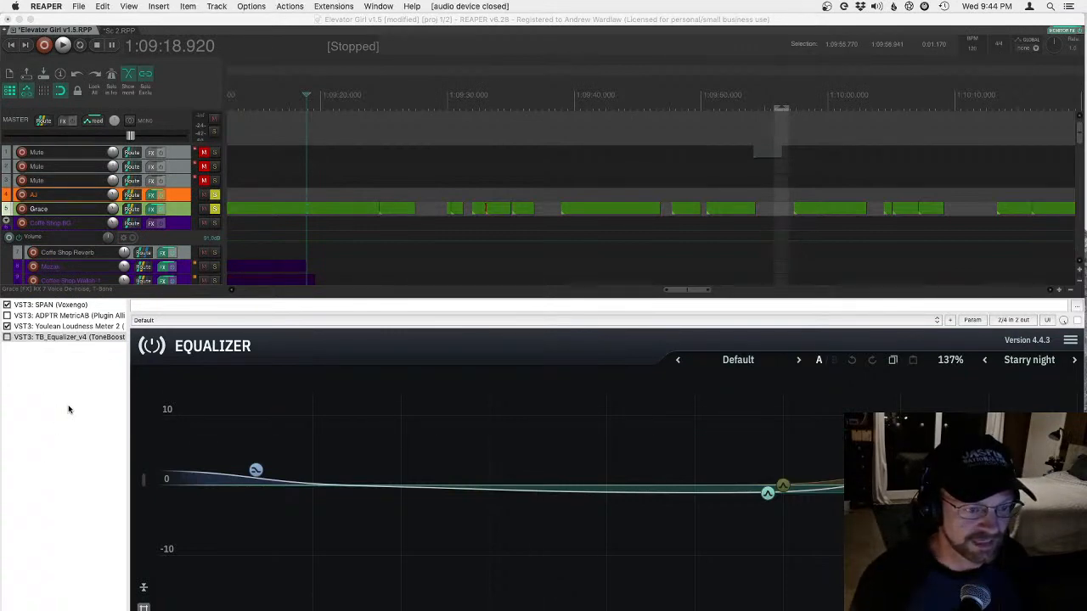
left_click(81, 337)
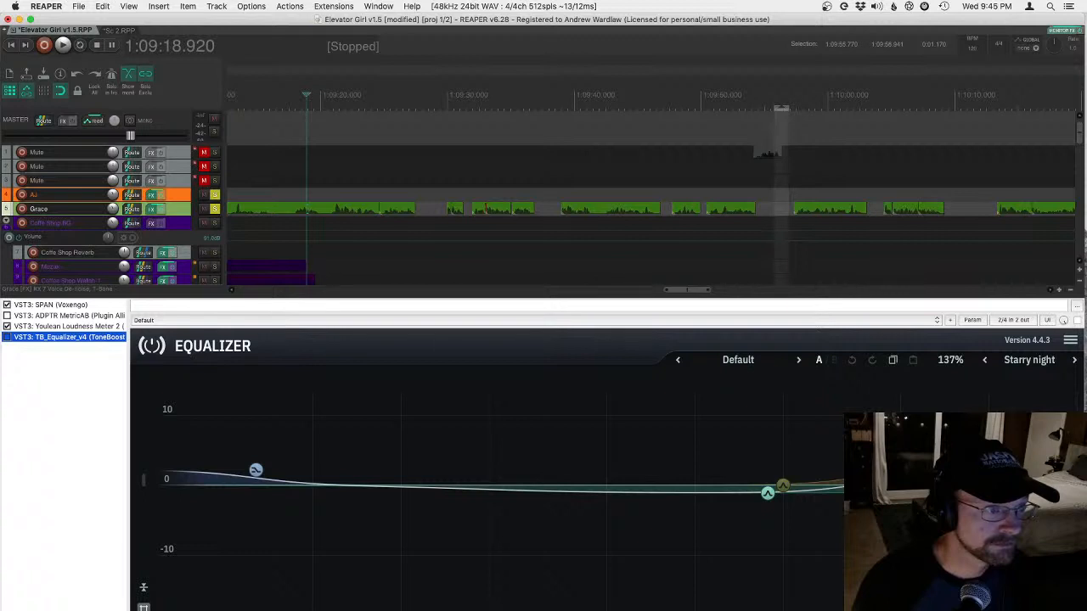
key("super+Tab")
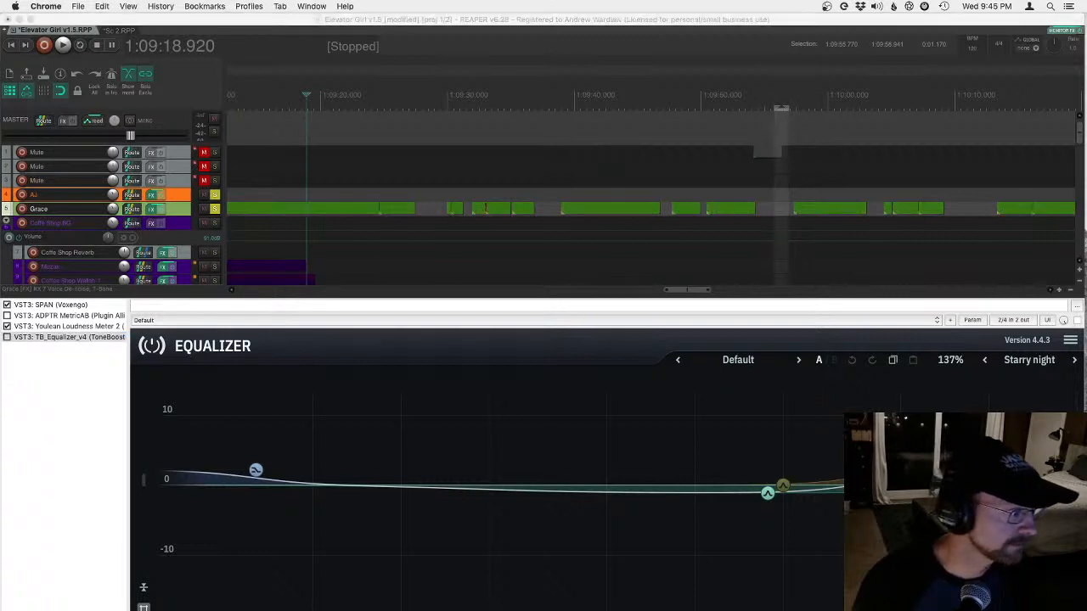